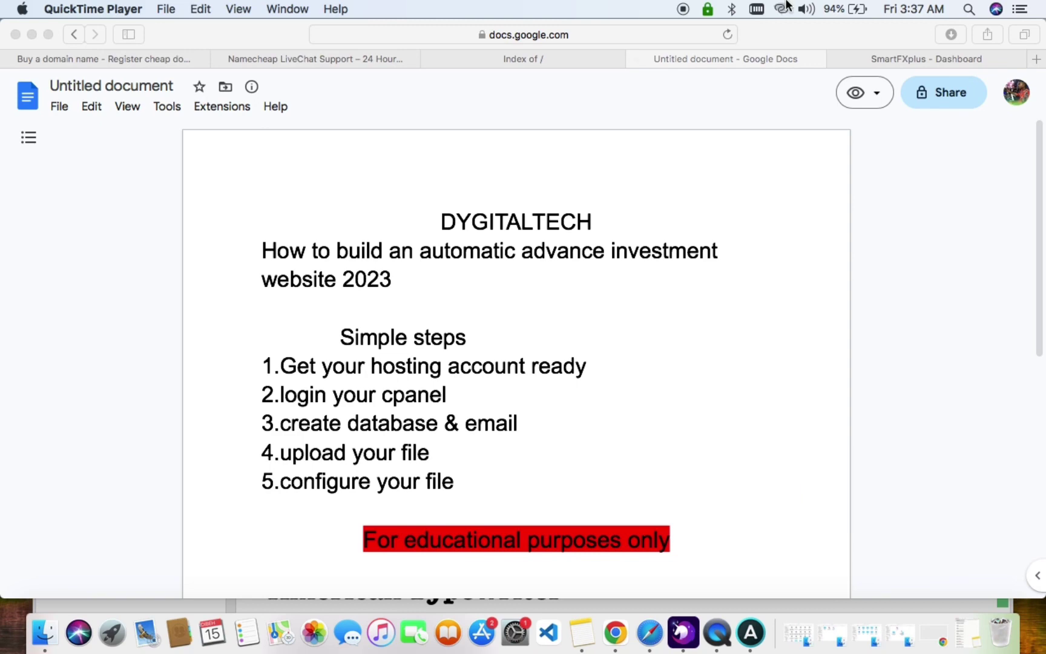
Switch from the Google Docs setup steps to the SmartFXplus - Dashboard tab.
{"action": "left_click", "coordinate": [892, 58]}
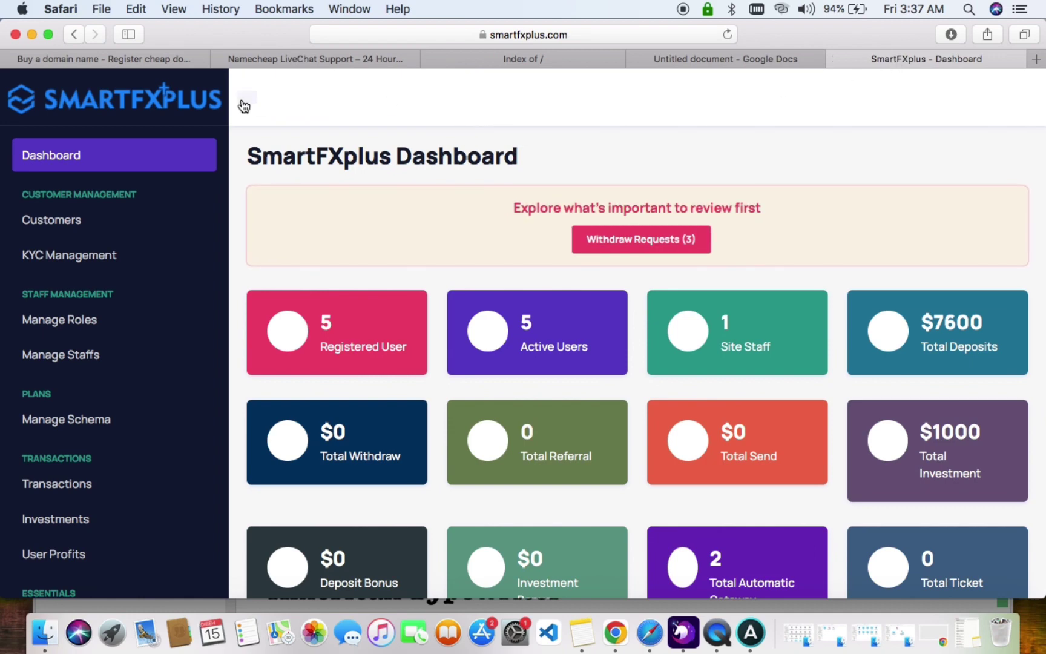
Remove 'admin' from the dashboard URL to load the public smartfxplus.com home page.
{"action": "scroll", "coordinate": [168, 181], "scroll_direction": "down", "scroll_amount": 10}
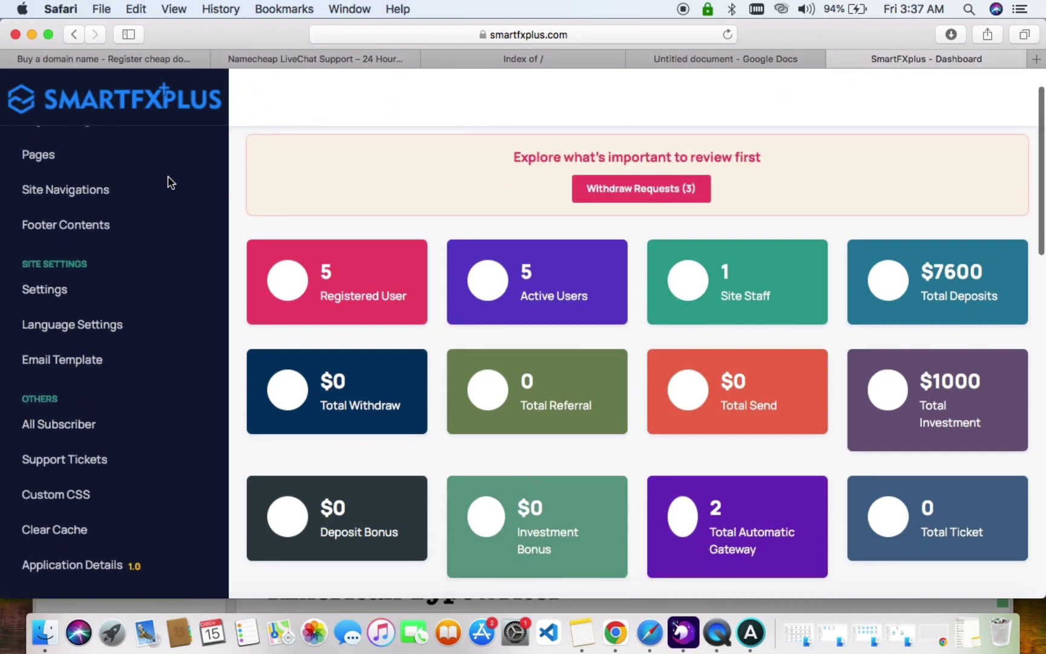
{"action": "scroll", "coordinate": [170, 182], "scroll_direction": "down", "scroll_amount": 10}
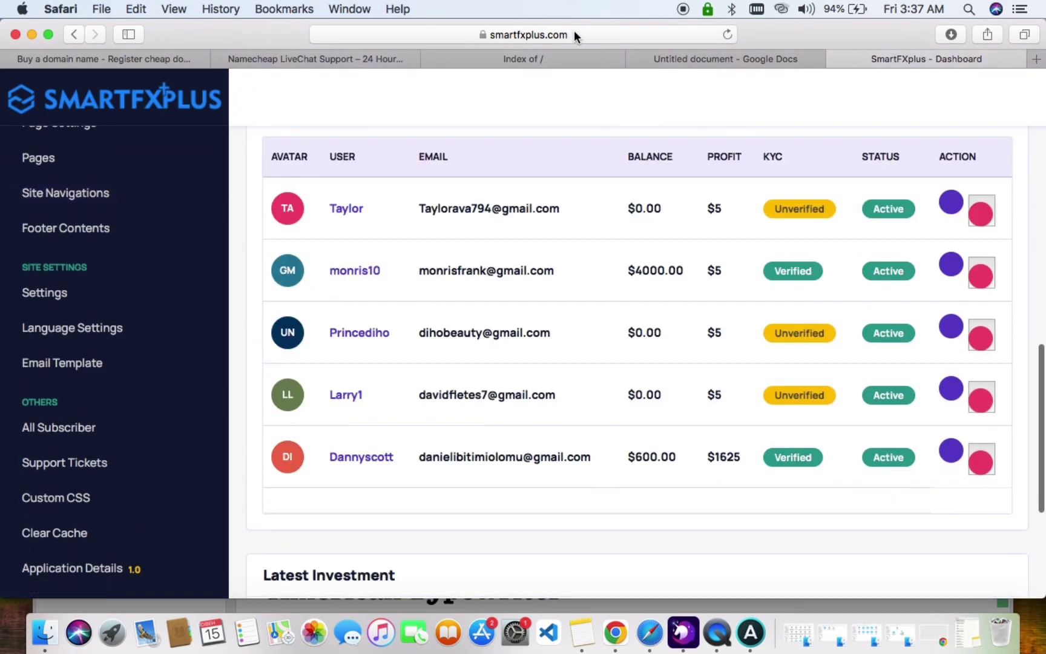
{"action": "left_click", "coordinate": [580, 35]}
{"action": "left_click", "coordinate": [585, 35]}
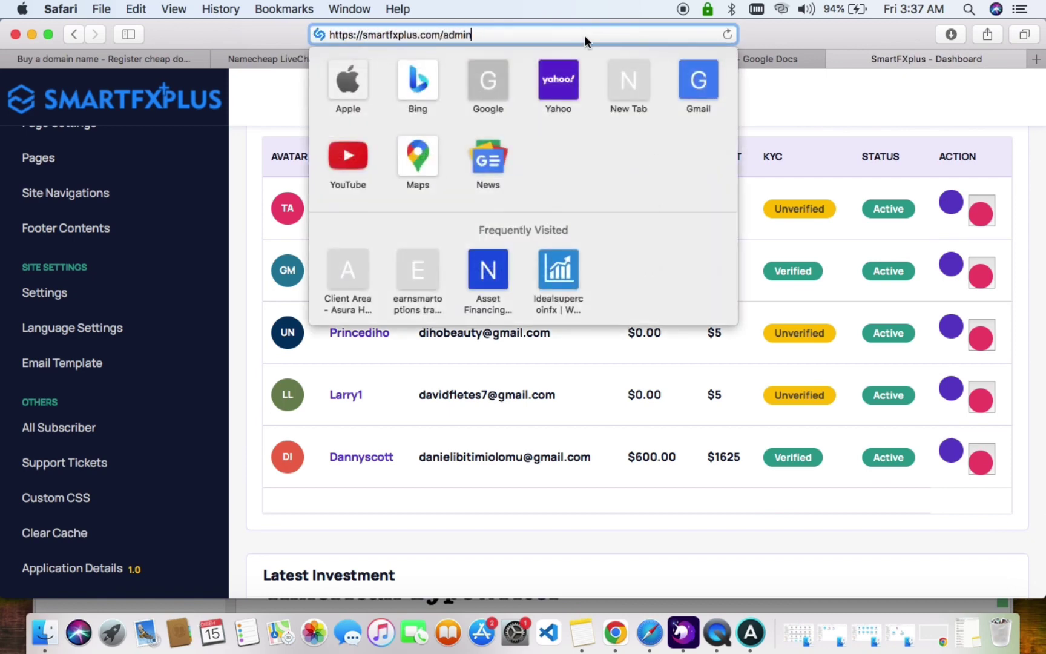
{"action": "key", "text": "BackSpace"}
{"action": "key", "text": "BackSpace"}
{"action": "key", "text": "BackSpace"}
{"action": "key", "text": "BackSpace"}
{"action": "key", "text": "BackSpace"}
{"action": "key", "text": "Return"}
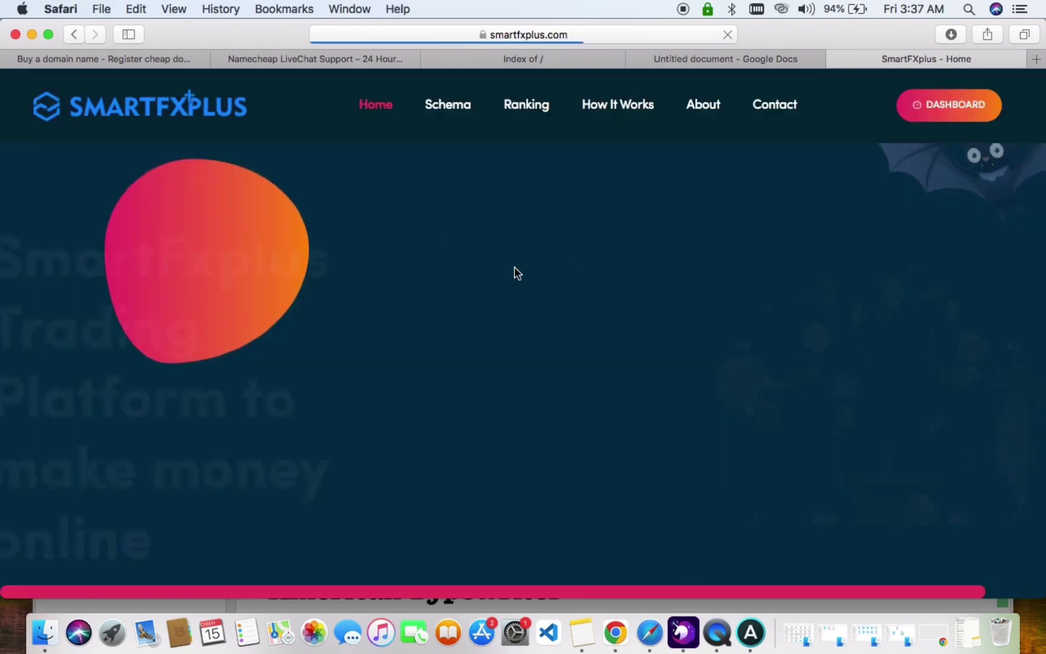
Scroll through the SmartFXplus home page and restore the browser window to nearly full width.
{"action": "scroll", "coordinate": [423, 214], "scroll_direction": "down", "scroll_amount": 5}
{"action": "scroll", "coordinate": [422, 214], "scroll_direction": "down", "scroll_amount": 15}
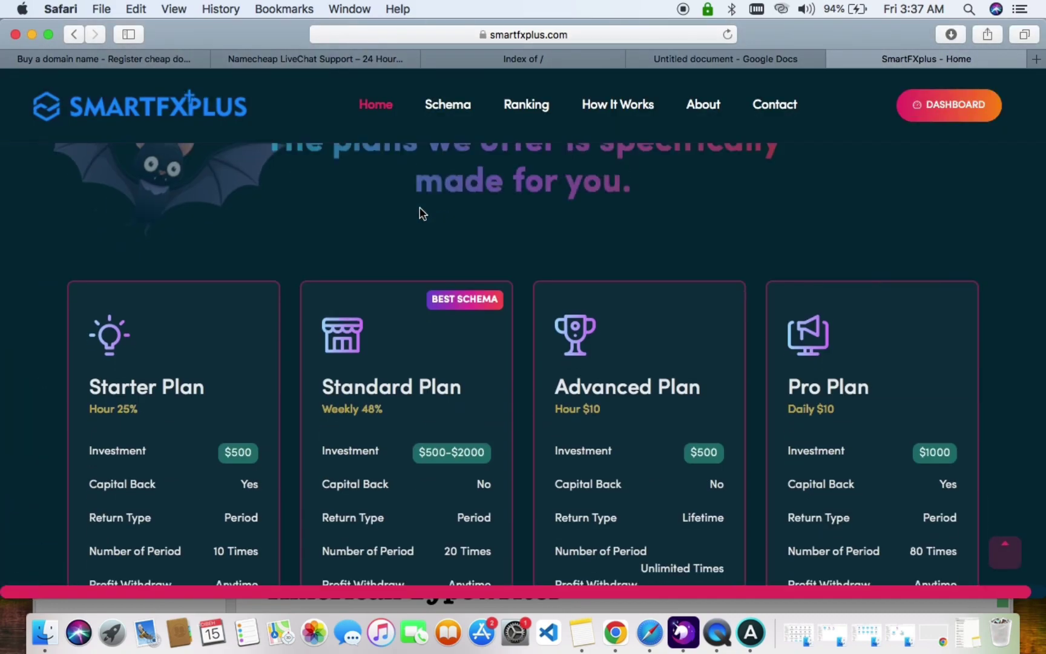
{"action": "scroll", "coordinate": [423, 214], "scroll_direction": "down", "scroll_amount": 12}
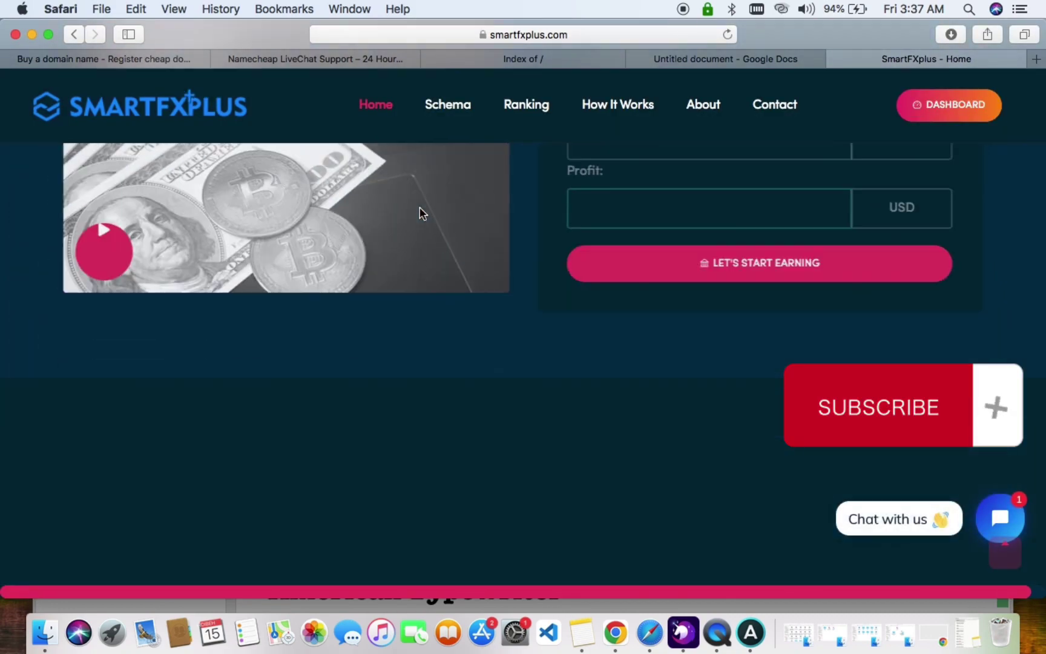
{"action": "scroll", "coordinate": [420, 212], "scroll_direction": "down", "scroll_amount": 8}
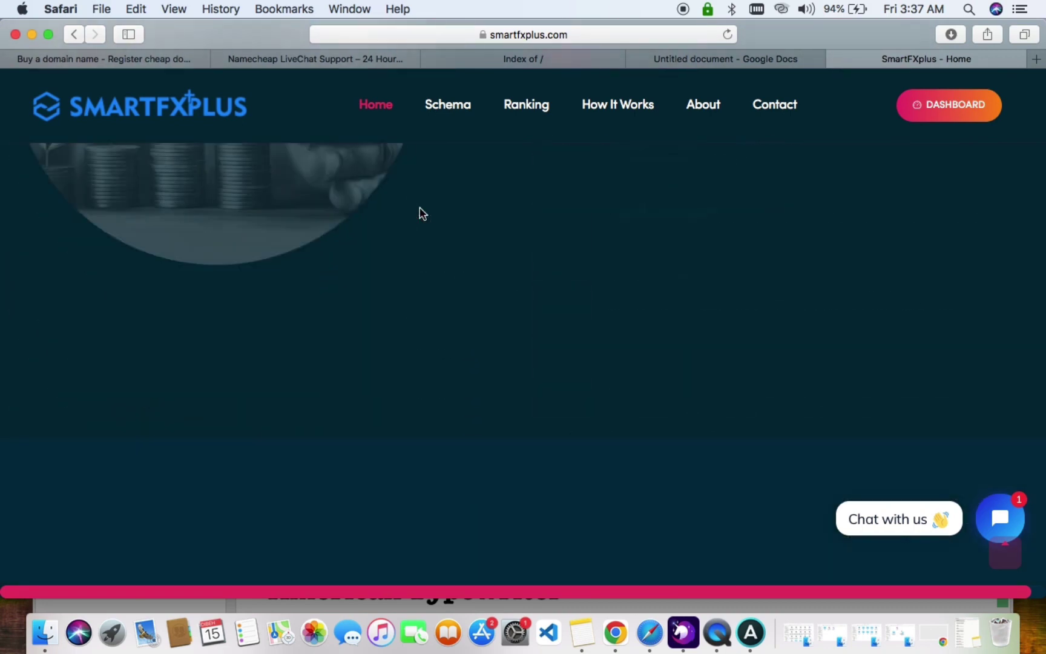
{"action": "left_click_drag", "start_coordinate": [1045, 283], "coordinate": [3, 282]}
{"action": "left_click_drag", "start_coordinate": [164, 278], "coordinate": [1043, 304]}
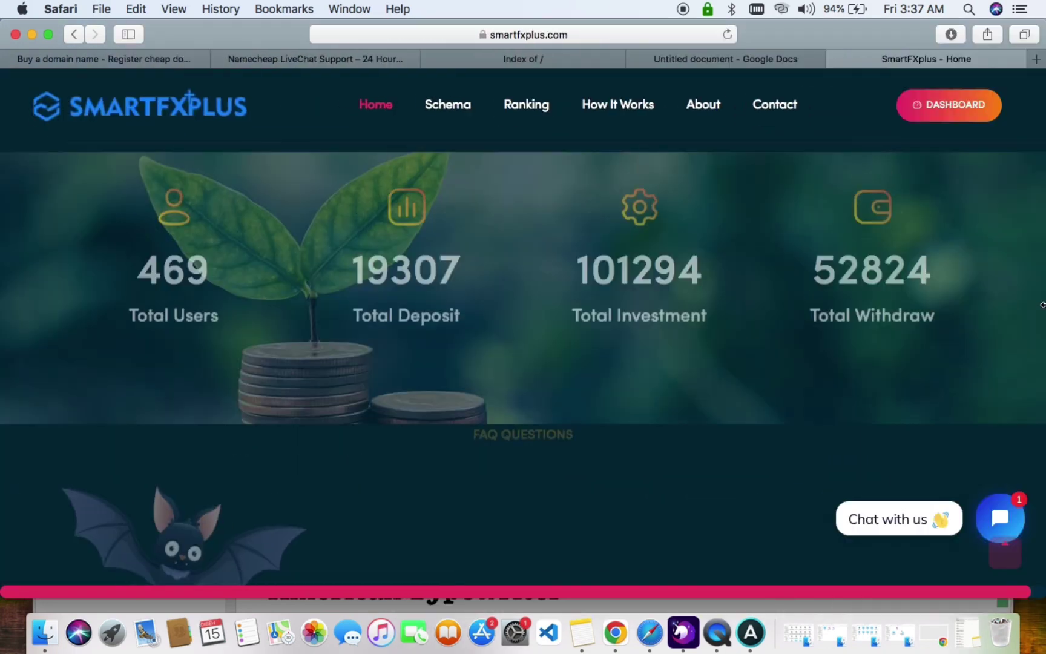
{"action": "scroll", "coordinate": [790, 238], "scroll_direction": "up", "scroll_amount": 20}
{"action": "scroll", "coordinate": [791, 236], "scroll_direction": "up", "scroll_amount": 3}
View the Rankings page of the public site.
{"action": "left_click", "coordinate": [518, 108]}
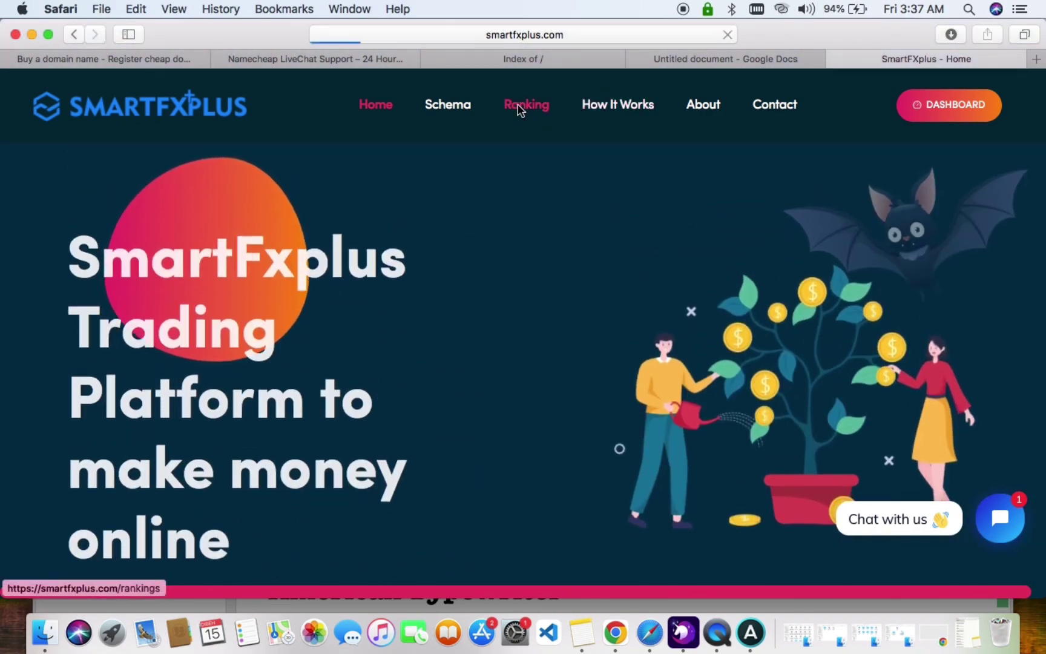
{"action": "scroll", "coordinate": [548, 265], "scroll_direction": "down", "scroll_amount": 15}
{"action": "scroll", "coordinate": [548, 266], "scroll_direction": "up", "scroll_amount": 15}
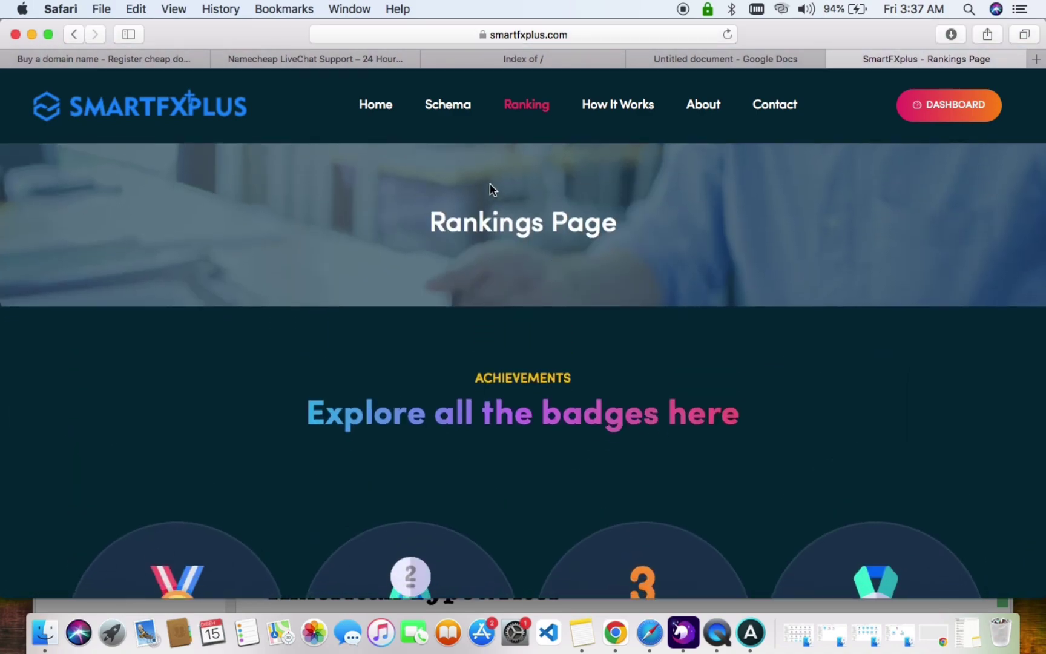
{"action": "scroll", "coordinate": [482, 245], "scroll_direction": "down", "scroll_amount": 8}
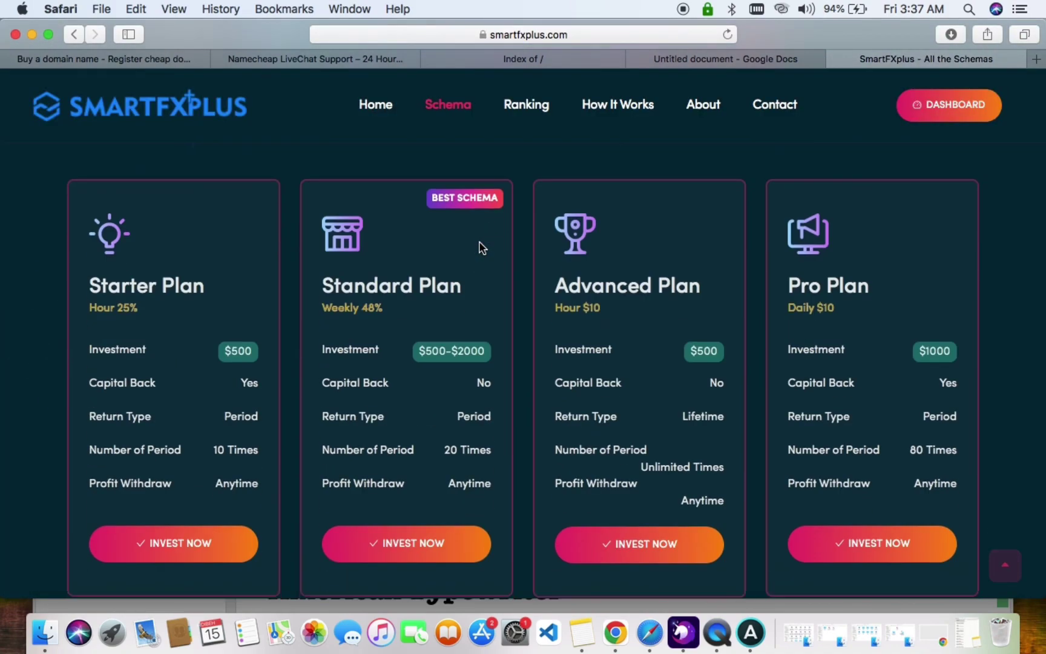
View the Contact Us page, then return to the Home page.
{"action": "left_click", "coordinate": [775, 115]}
{"action": "scroll", "coordinate": [645, 332], "scroll_direction": "down", "scroll_amount": 10}
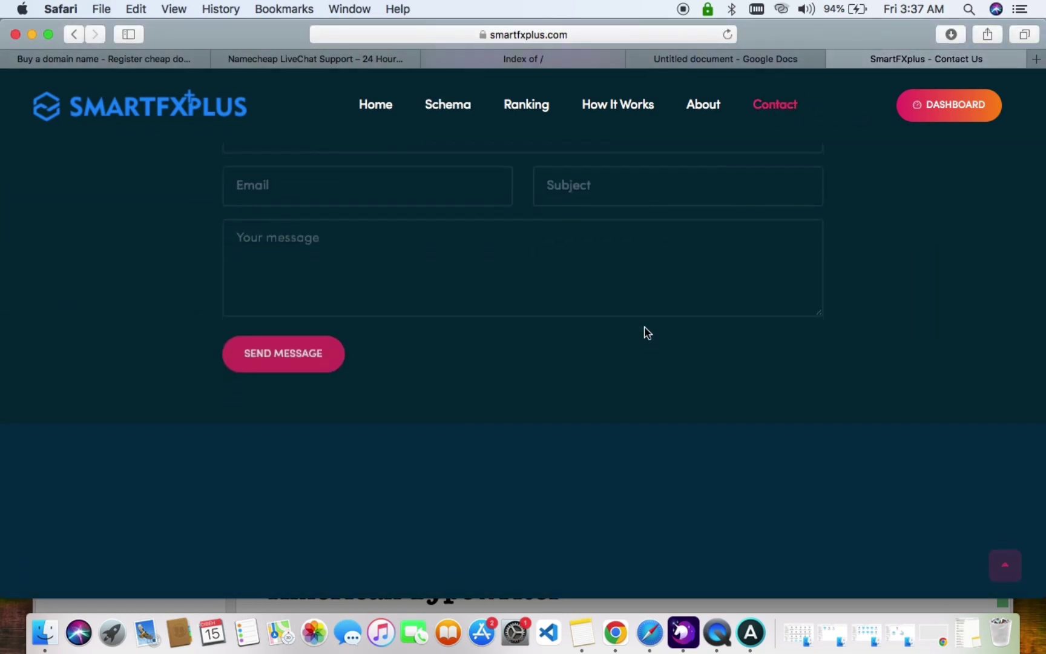
{"action": "scroll", "coordinate": [515, 236], "scroll_direction": "up", "scroll_amount": 15}
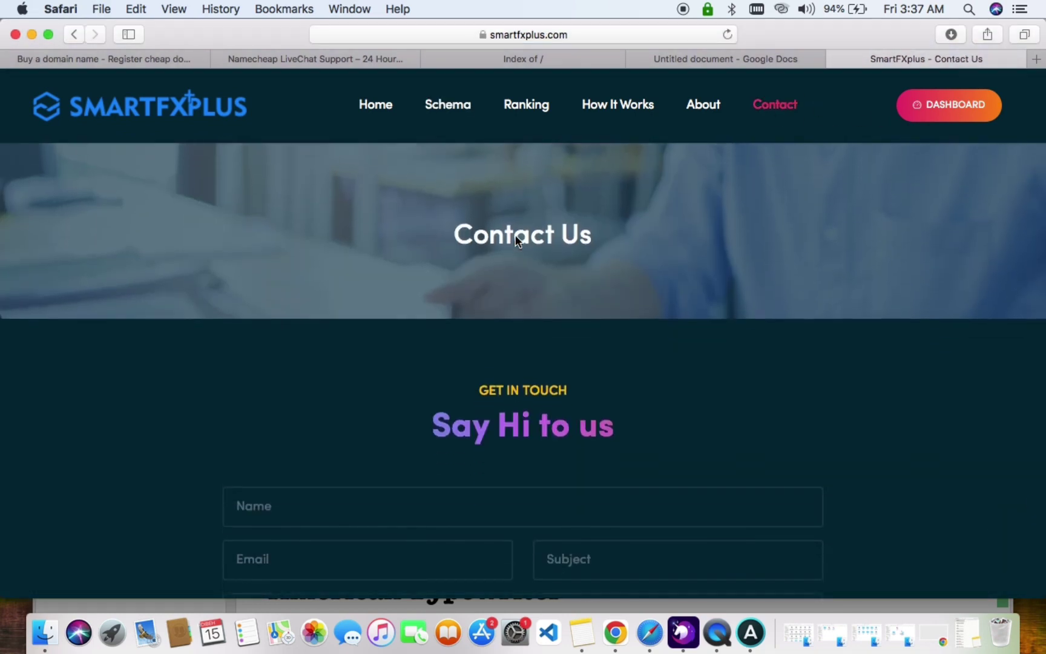
{"action": "left_click", "coordinate": [395, 121]}
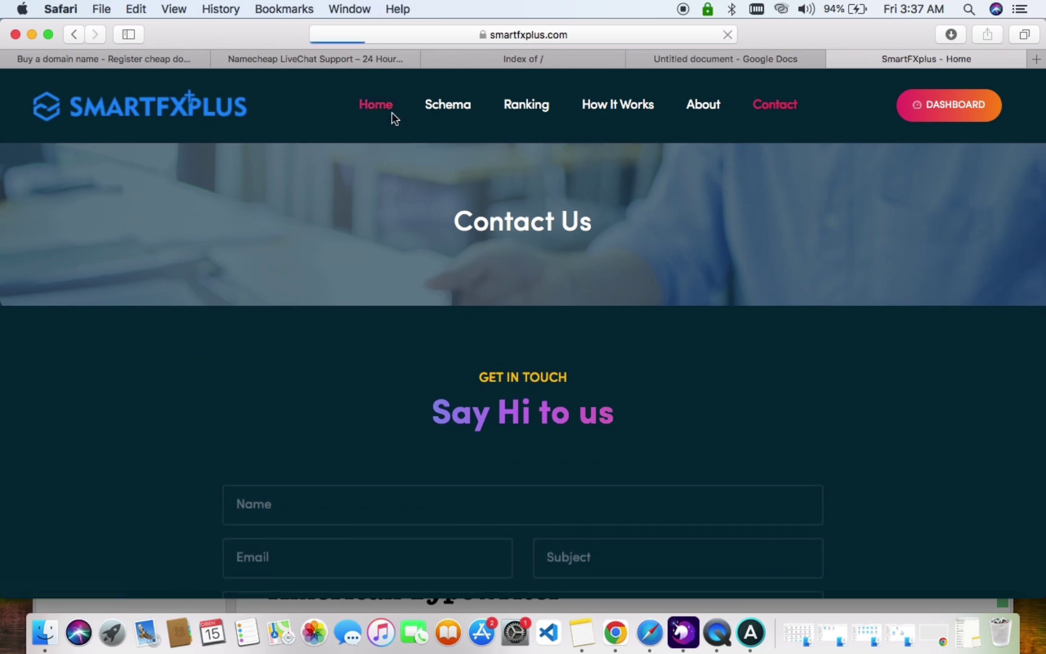
{"action": "scroll", "coordinate": [474, 264], "scroll_direction": "down", "scroll_amount": 3}
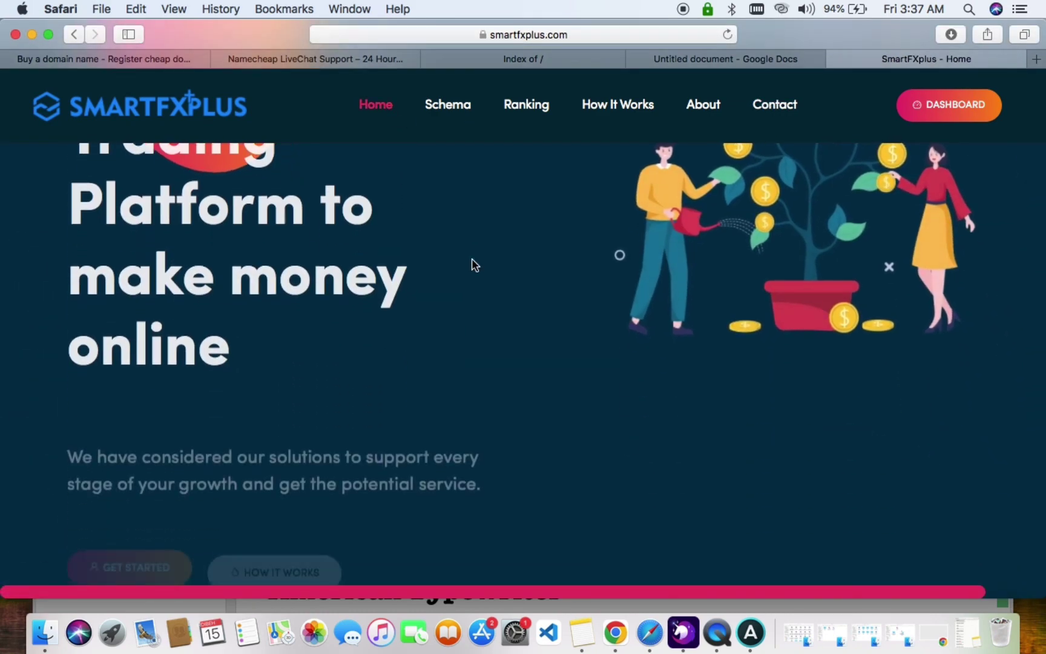
{"action": "scroll", "coordinate": [474, 264], "scroll_direction": "up", "scroll_amount": 3}
{"action": "left_click_drag", "start_coordinate": [1043, 258], "coordinate": [411, 258]}
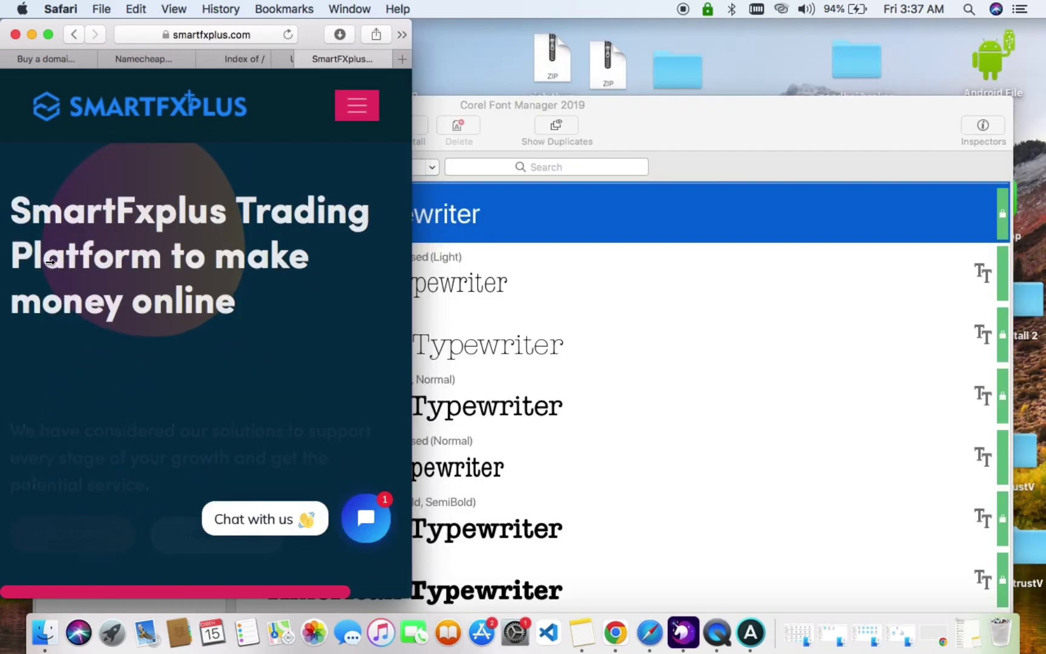
{"action": "left_click", "coordinate": [346, 117]}
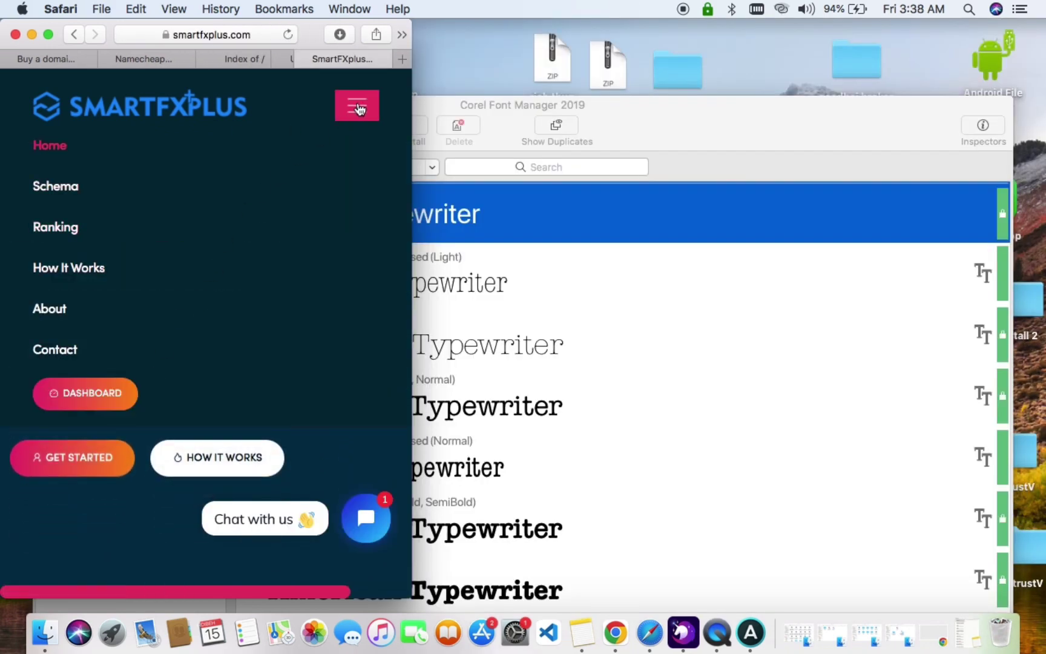
{"action": "left_click_drag", "start_coordinate": [412, 198], "coordinate": [1043, 194]}
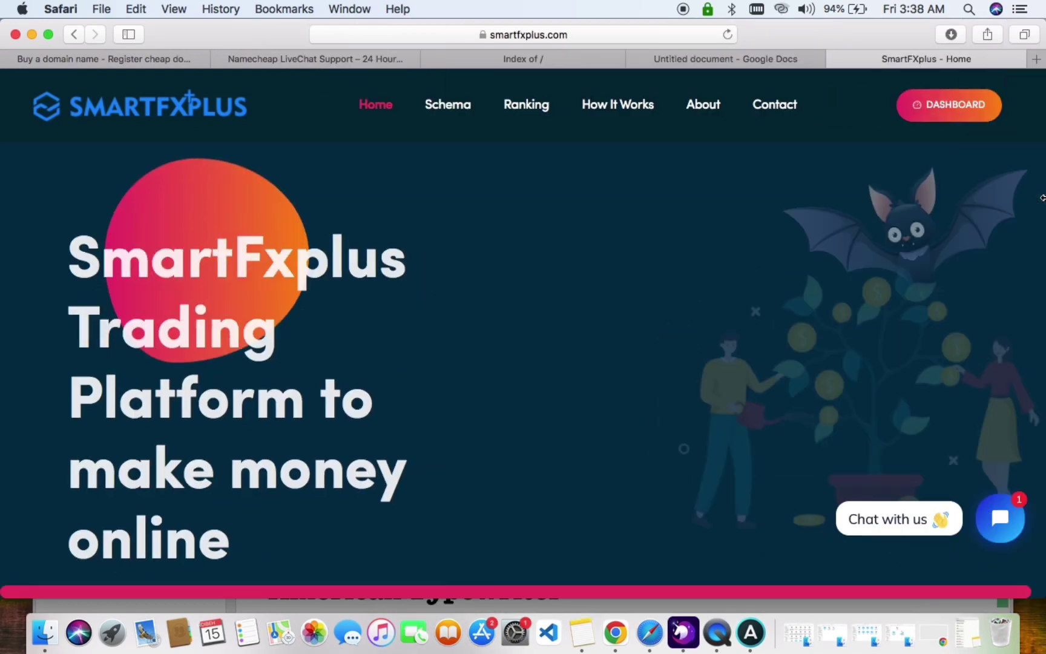
Open the SmartFXplus user dashboard and collapse then re-expand its sidebar.
{"action": "left_click", "coordinate": [967, 117]}
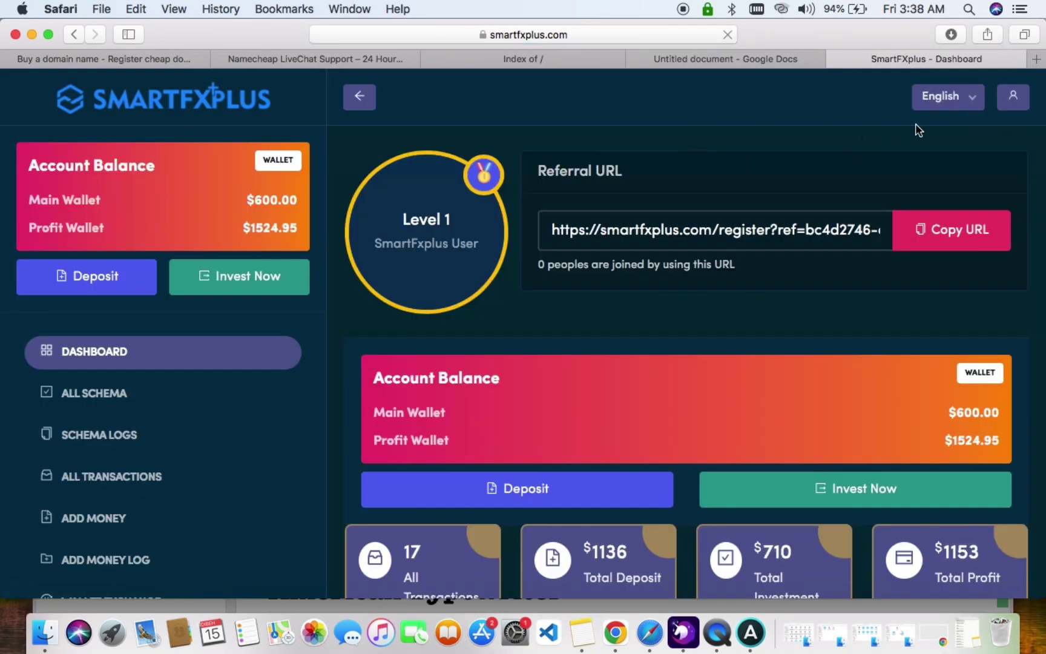
{"action": "left_click", "coordinate": [360, 98]}
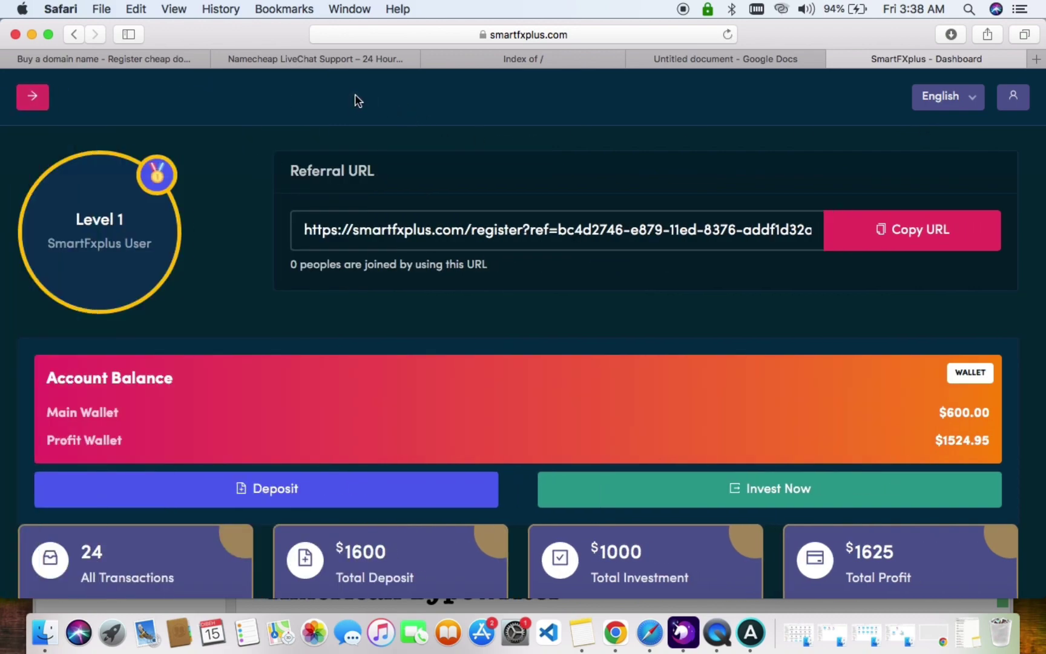
{"action": "scroll", "coordinate": [305, 280], "scroll_direction": "down", "scroll_amount": 15}
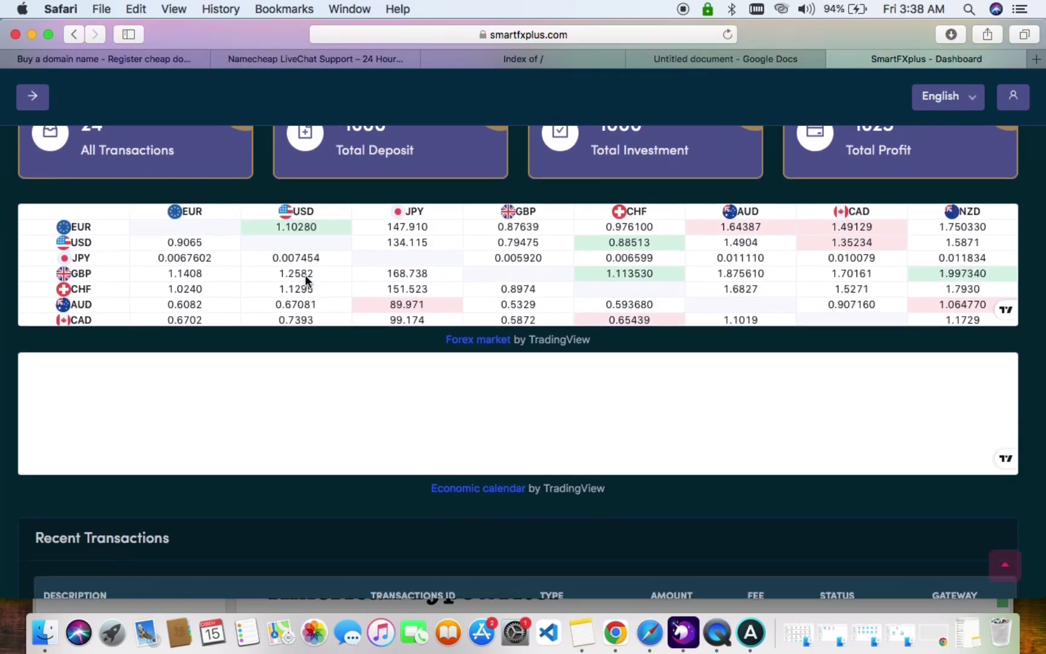
{"action": "scroll", "coordinate": [305, 280], "scroll_direction": "up", "scroll_amount": 15}
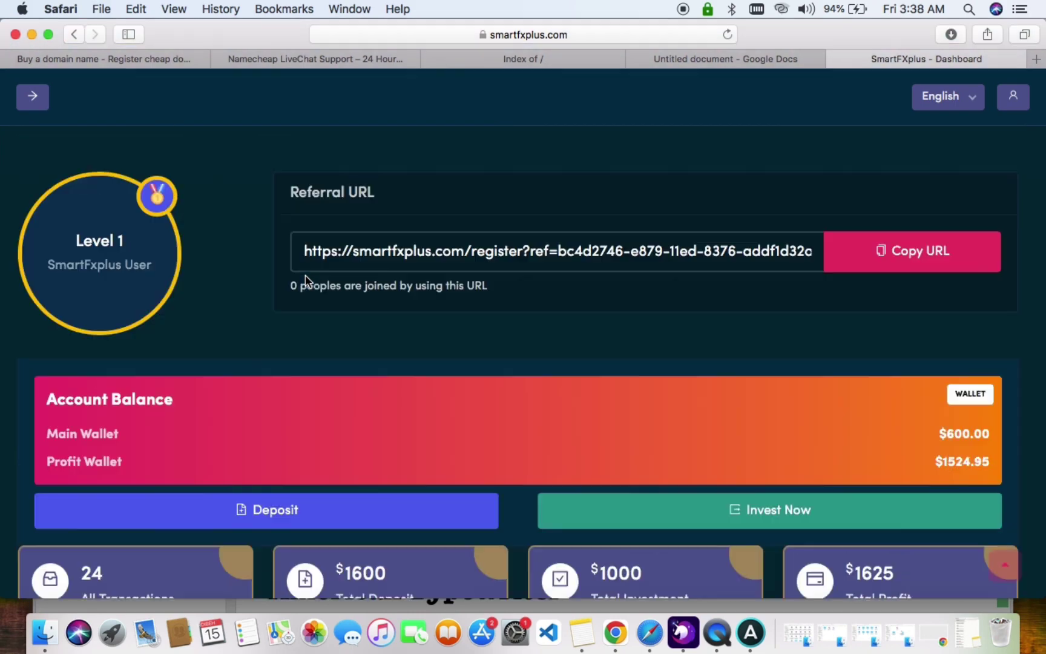
{"action": "left_click", "coordinate": [30, 95]}
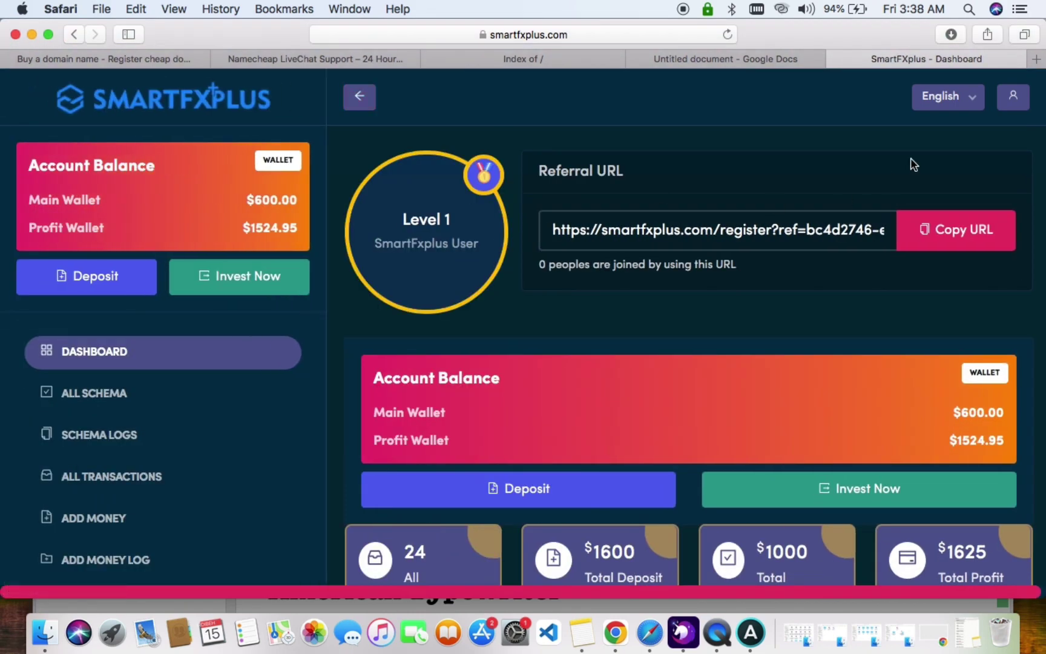
Check the user account menu and the interface language choices.
{"action": "left_click", "coordinate": [1015, 100]}
{"action": "left_click", "coordinate": [973, 103]}
{"action": "left_click", "coordinate": [938, 100]}
{"action": "scroll", "coordinate": [234, 327], "scroll_direction": "down", "scroll_amount": 10}
{"action": "scroll", "coordinate": [235, 327], "scroll_direction": "down", "scroll_amount": 3}
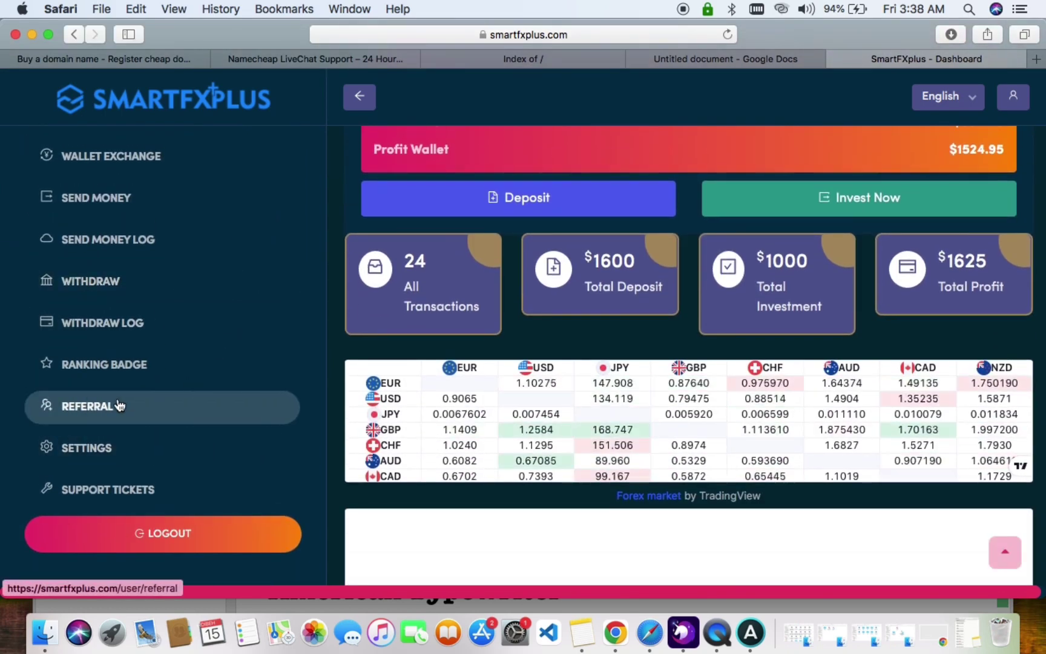
Open the All The Badges ranking page, then switch to the Namecheap tab.
{"action": "left_click", "coordinate": [112, 361]}
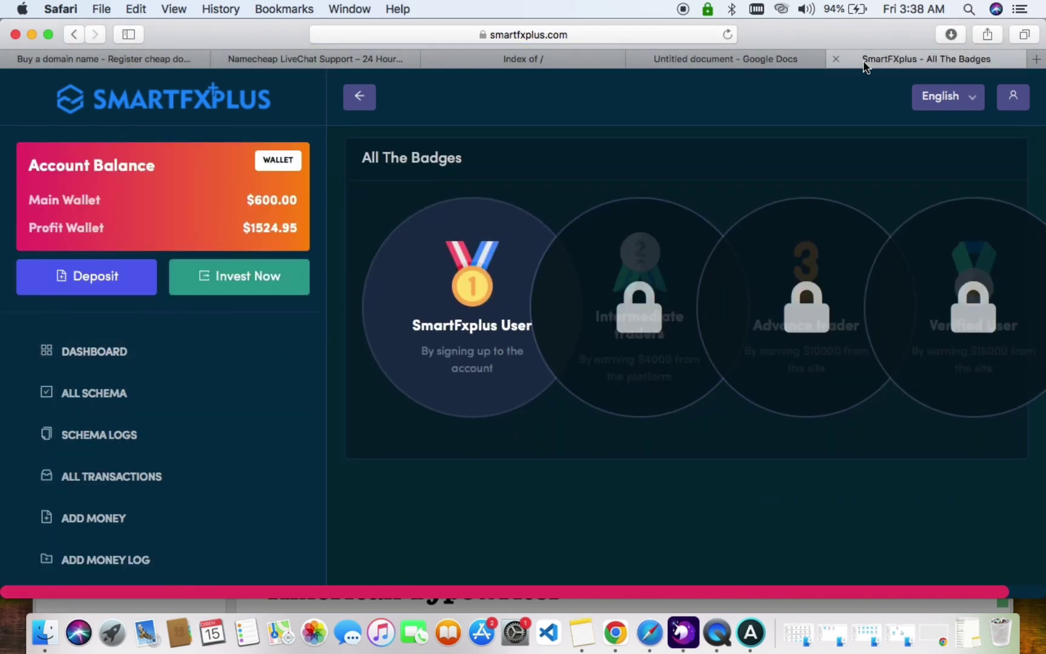
{"action": "left_click", "coordinate": [789, 63]}
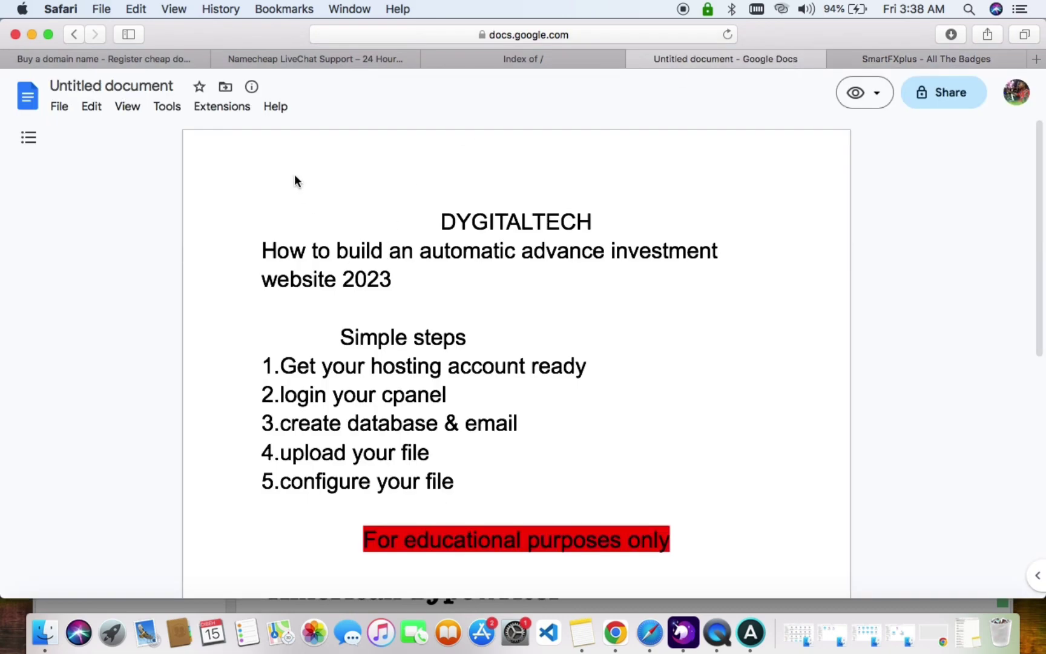
{"action": "left_click", "coordinate": [168, 57]}
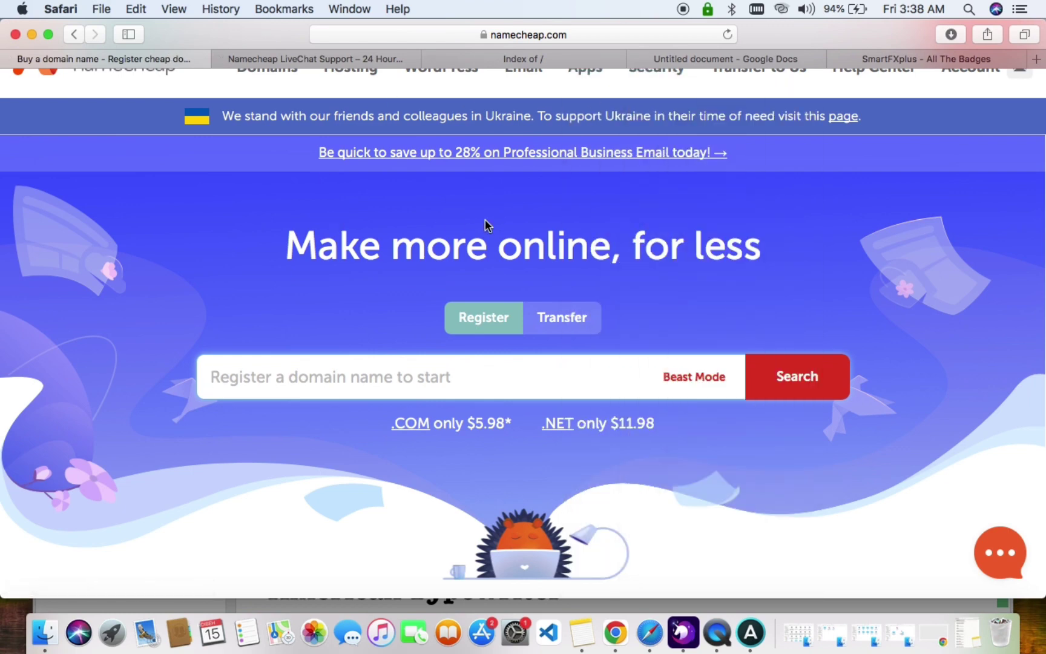
Open cPanel for the hosting plan from Namecheap's Account > Hosting List.
{"action": "scroll", "coordinate": [485, 220], "scroll_direction": "up", "scroll_amount": 2}
{"action": "mouse_move", "coordinate": [969, 141]}
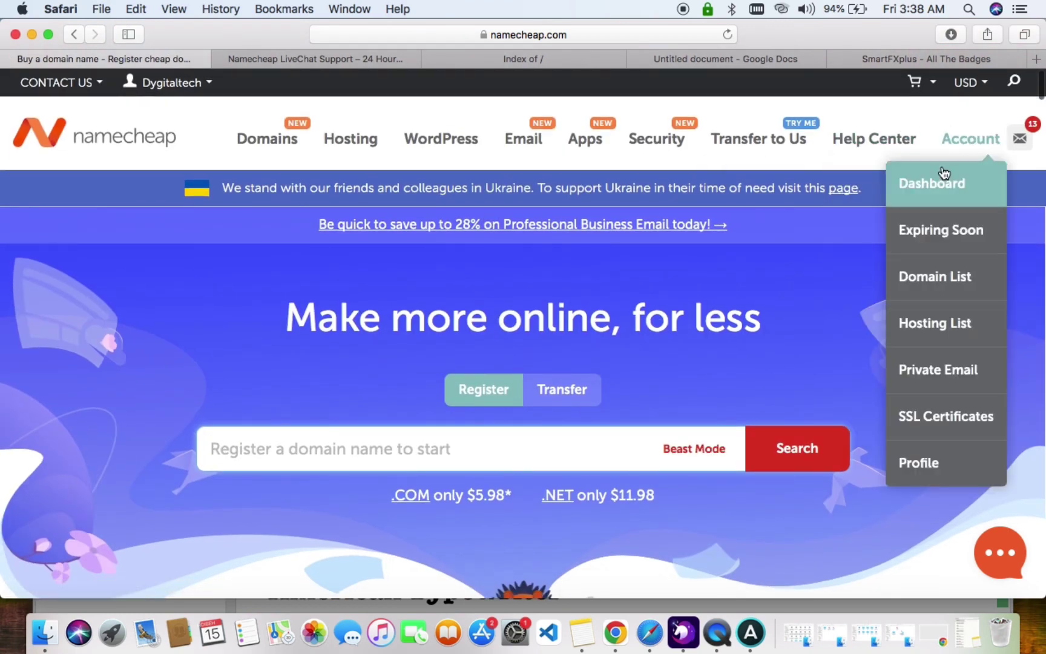
{"action": "left_click", "coordinate": [955, 323]}
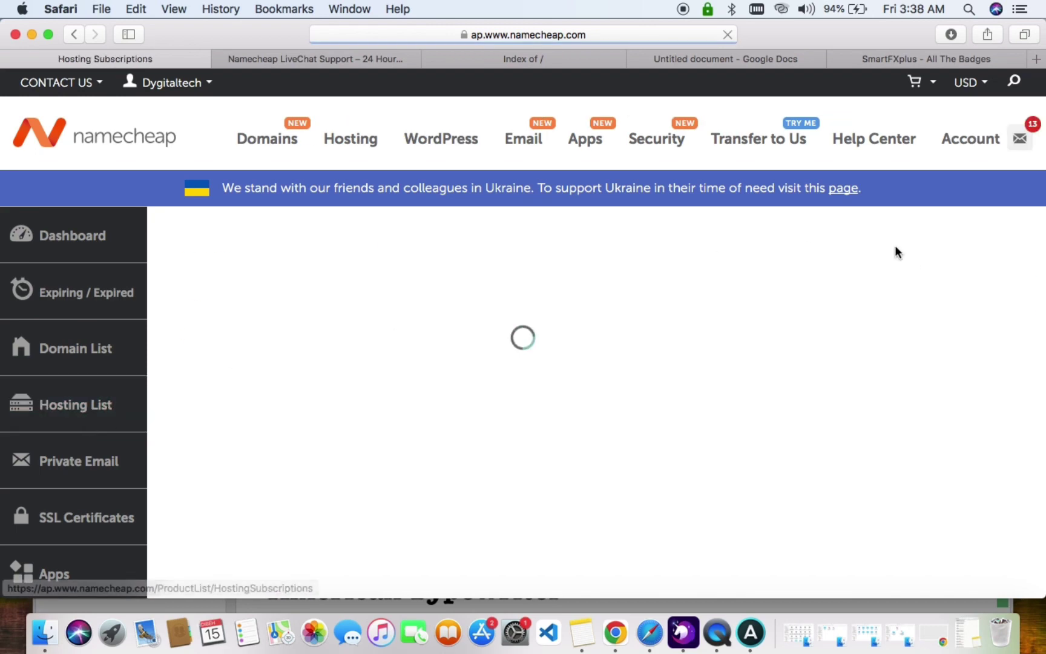
{"action": "left_click", "coordinate": [958, 350]}
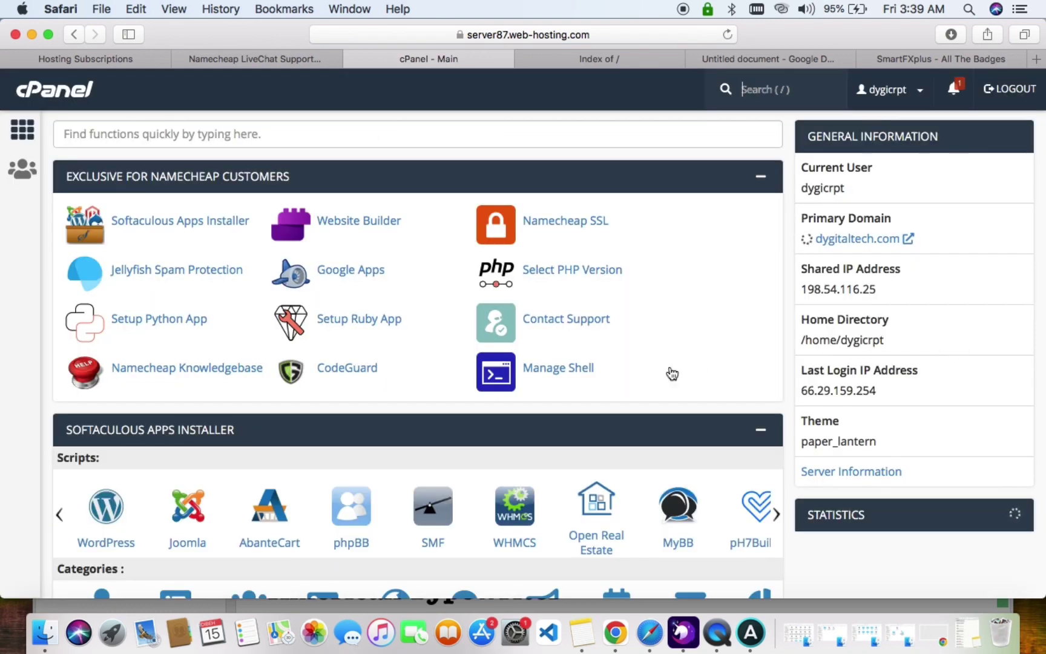
Open File Manager in the smartfx.dygitaltech.com folder and bring up its Upload page.
{"action": "scroll", "coordinate": [531, 426], "scroll_direction": "down", "scroll_amount": 10}
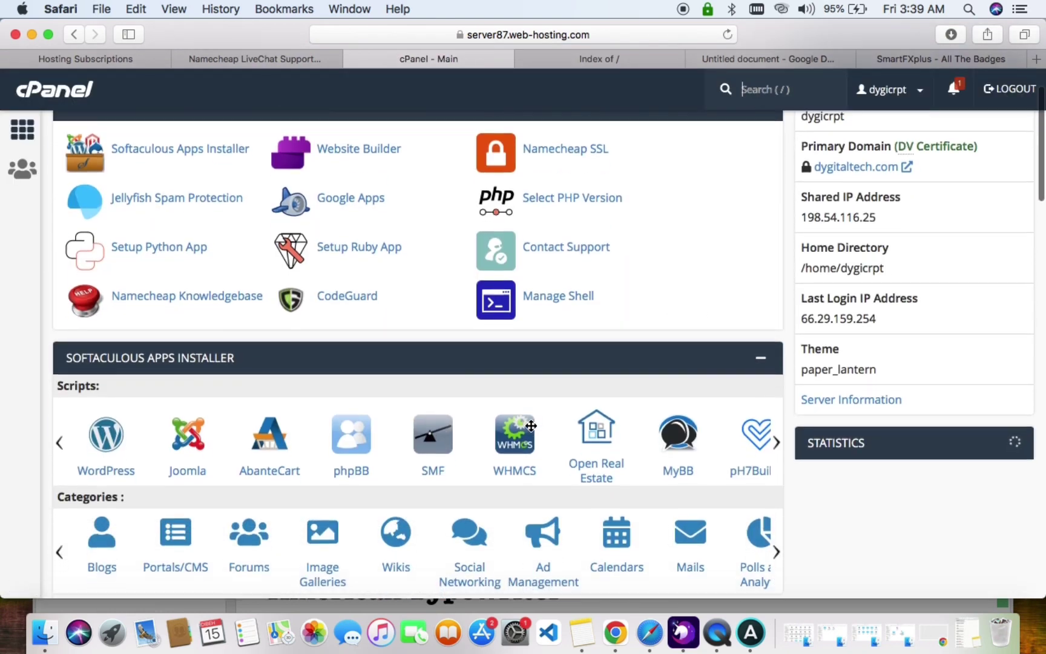
{"action": "scroll", "coordinate": [530, 427], "scroll_direction": "up", "scroll_amount": 4}
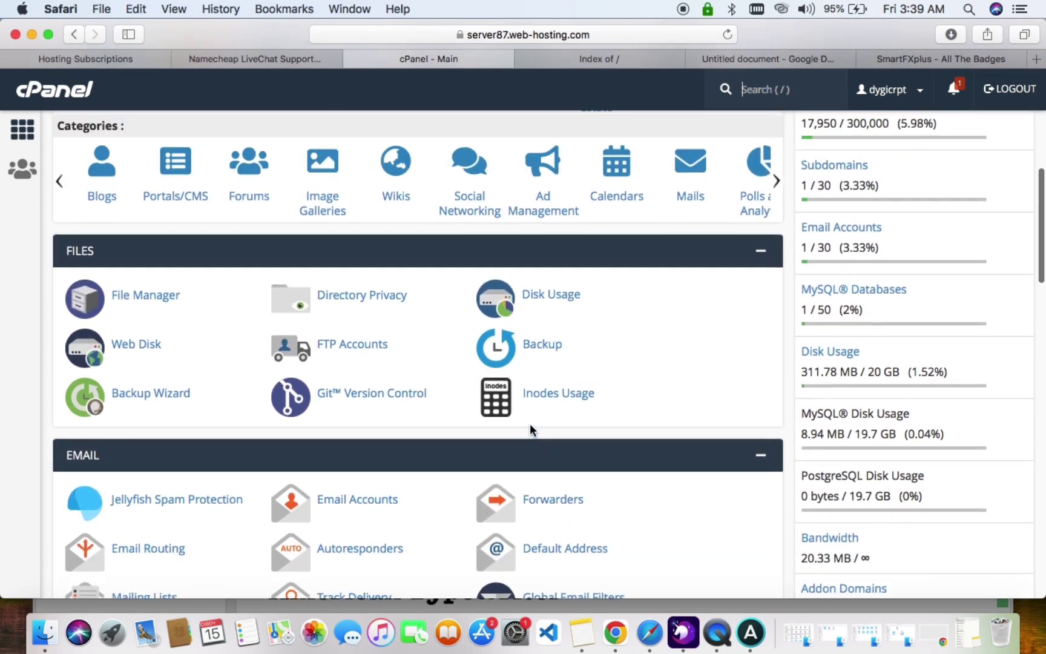
{"action": "scroll", "coordinate": [531, 428], "scroll_direction": "down", "scroll_amount": 2}
{"action": "scroll", "coordinate": [230, 496], "scroll_direction": "down", "scroll_amount": 5}
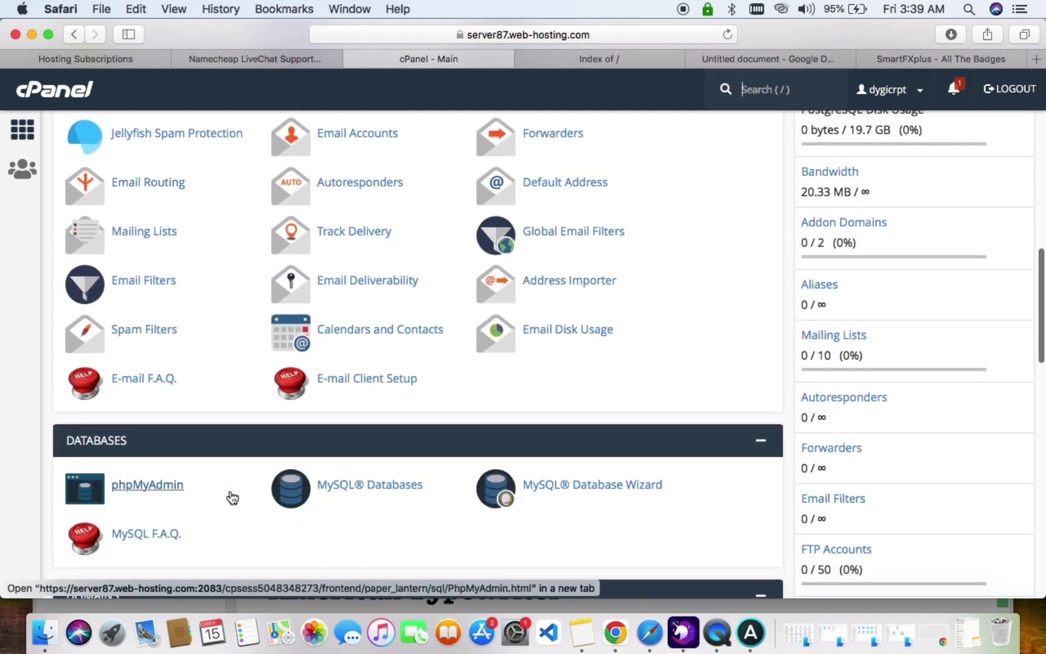
{"action": "scroll", "coordinate": [230, 496], "scroll_direction": "up", "scroll_amount": 2}
{"action": "scroll", "coordinate": [230, 490], "scroll_direction": "up", "scroll_amount": 5}
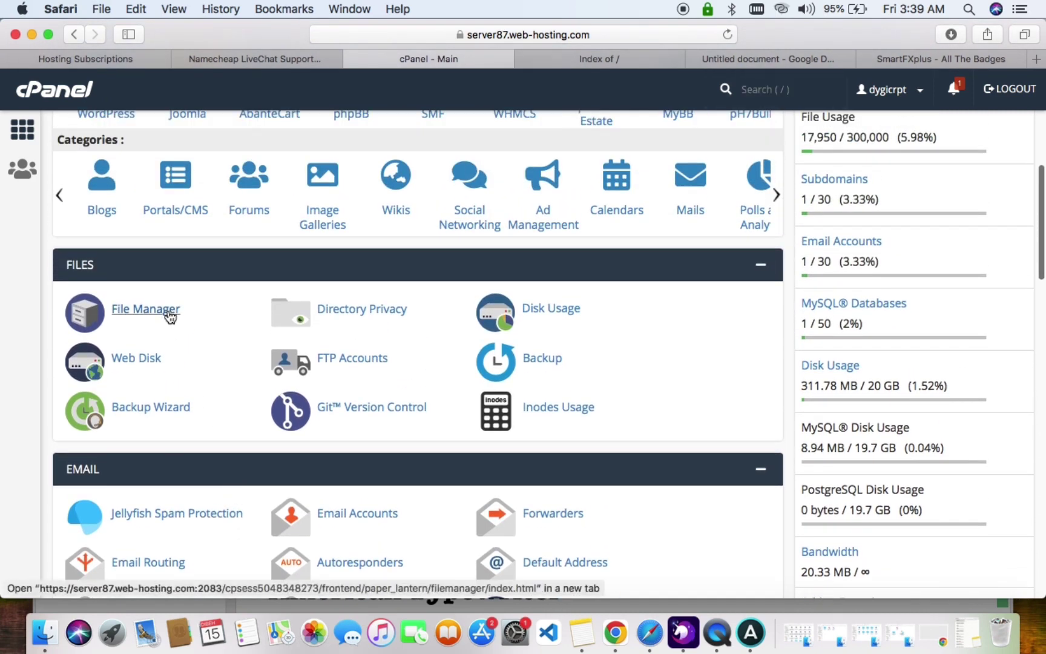
{"action": "left_click", "coordinate": [168, 309], "text": "super"}
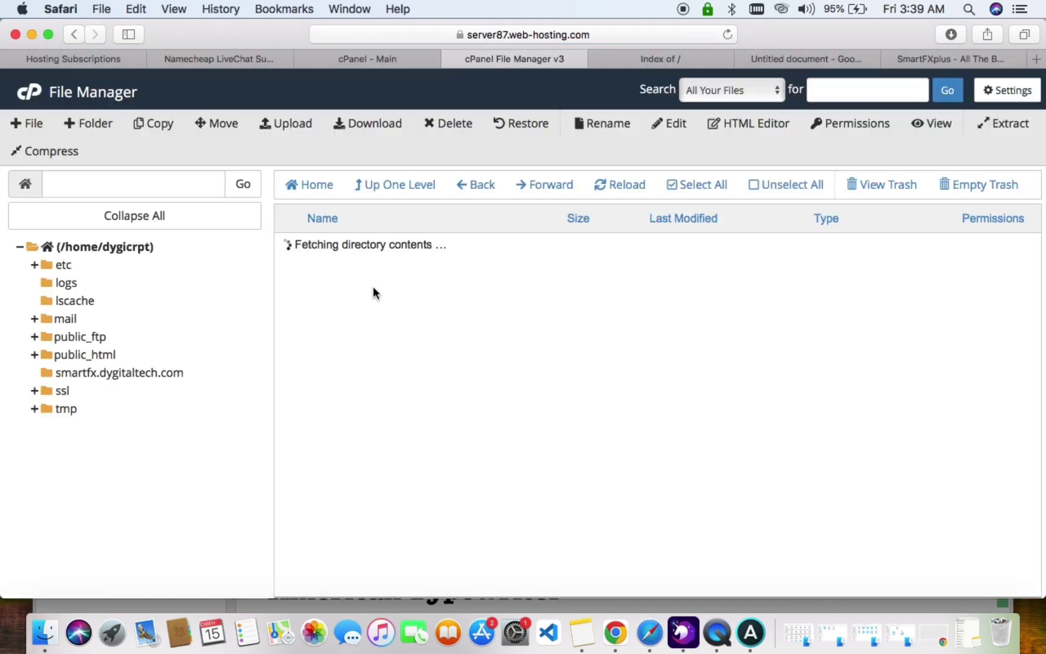
{"action": "double_click", "coordinate": [458, 395]}
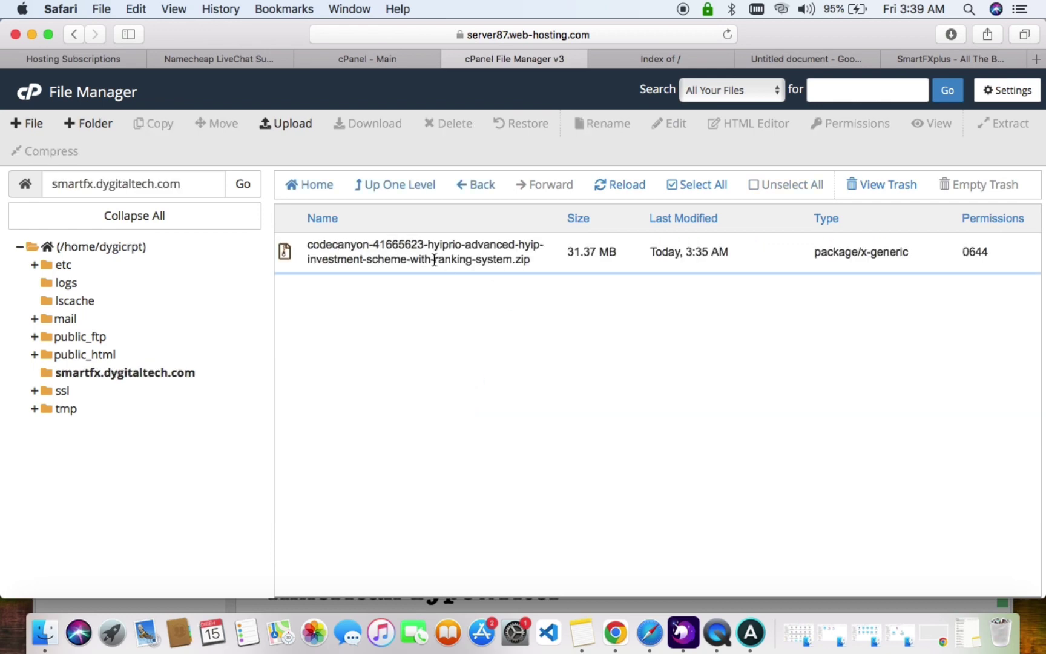
{"action": "left_click", "coordinate": [295, 125]}
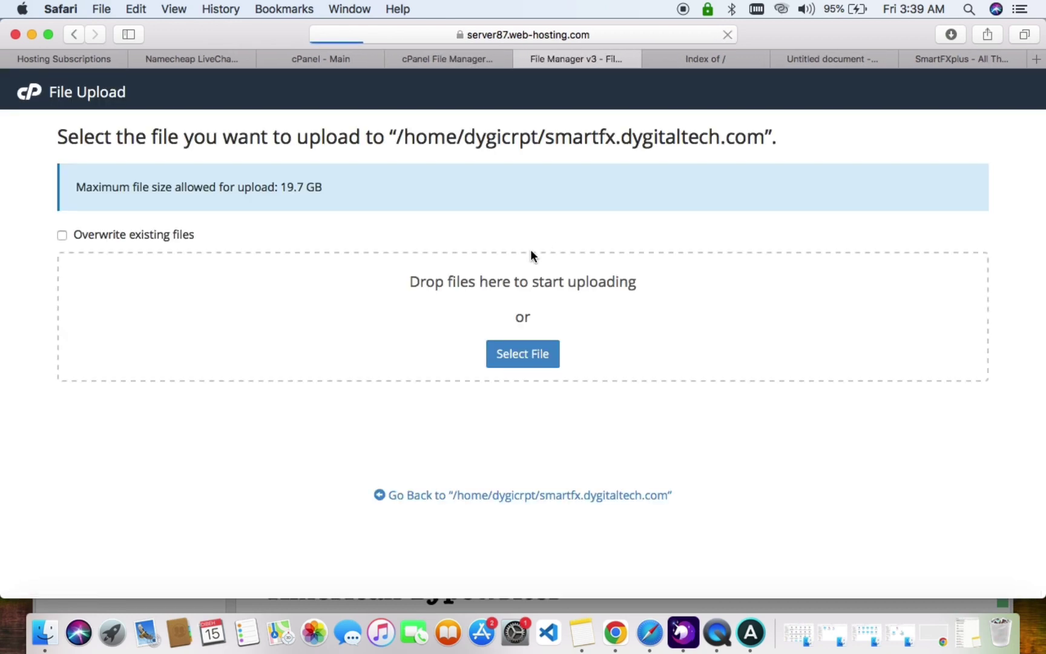
{"action": "left_click", "coordinate": [516, 360]}
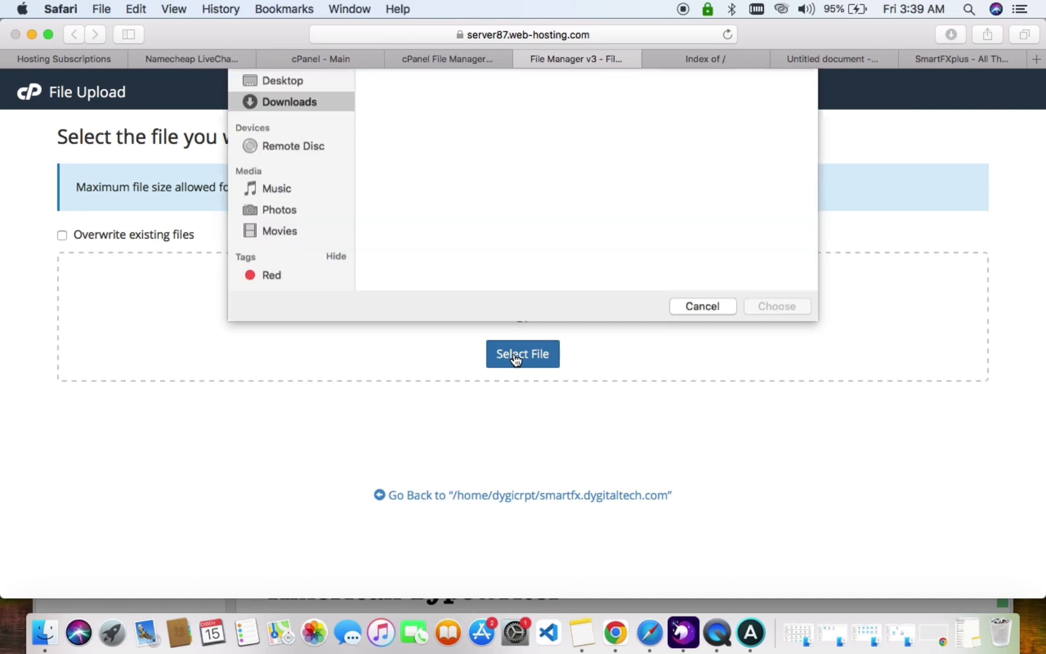
{"action": "left_click", "coordinate": [694, 423]}
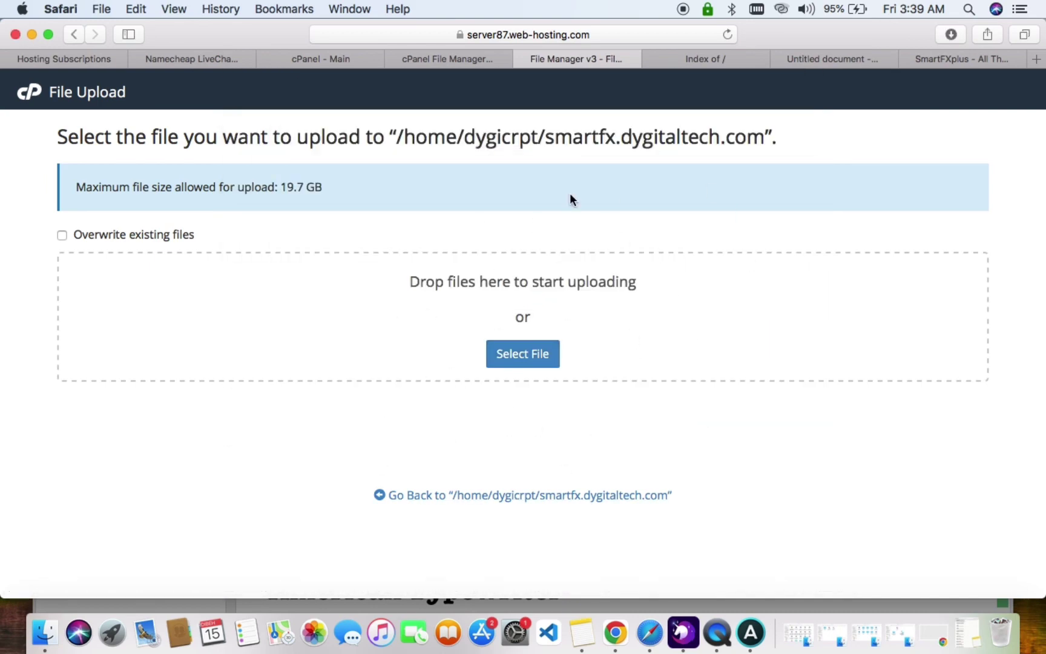
Extract the codecanyon zip archive into smartfx.dygitaltech.com.
{"action": "left_click", "coordinate": [589, 495]}
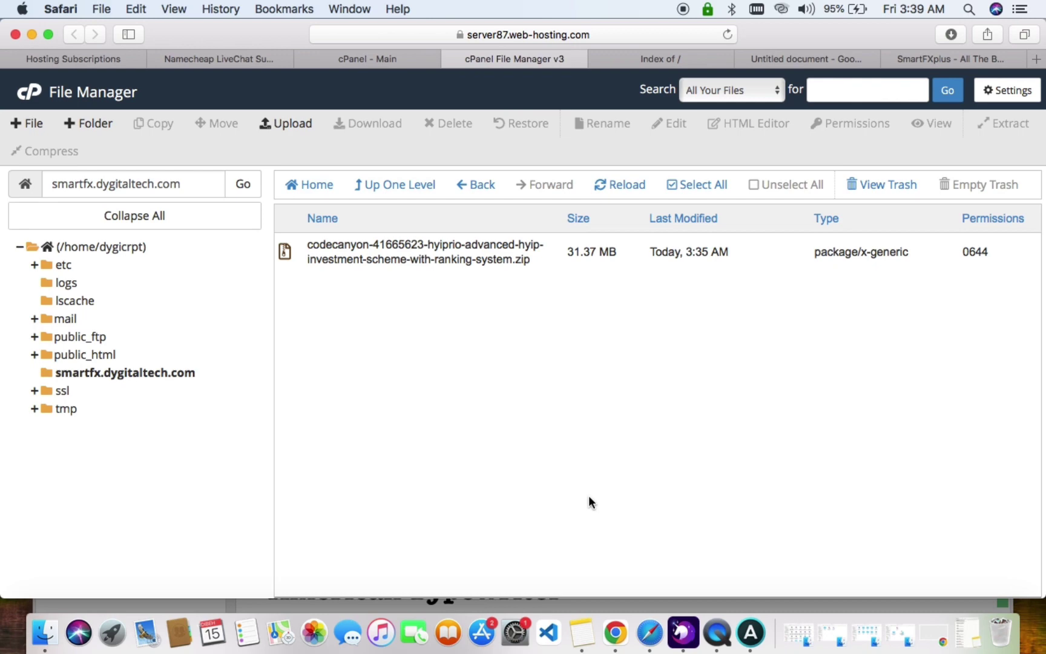
{"action": "left_click", "coordinate": [600, 248]}
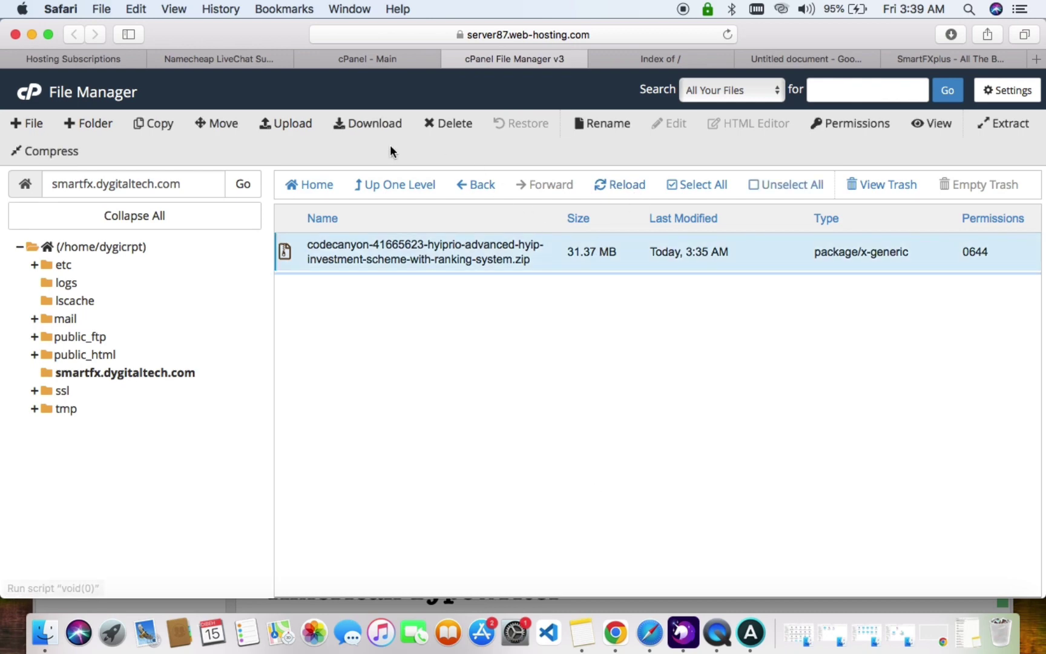
{"action": "left_click", "coordinate": [1006, 122]}
{"action": "left_click", "coordinate": [669, 417]}
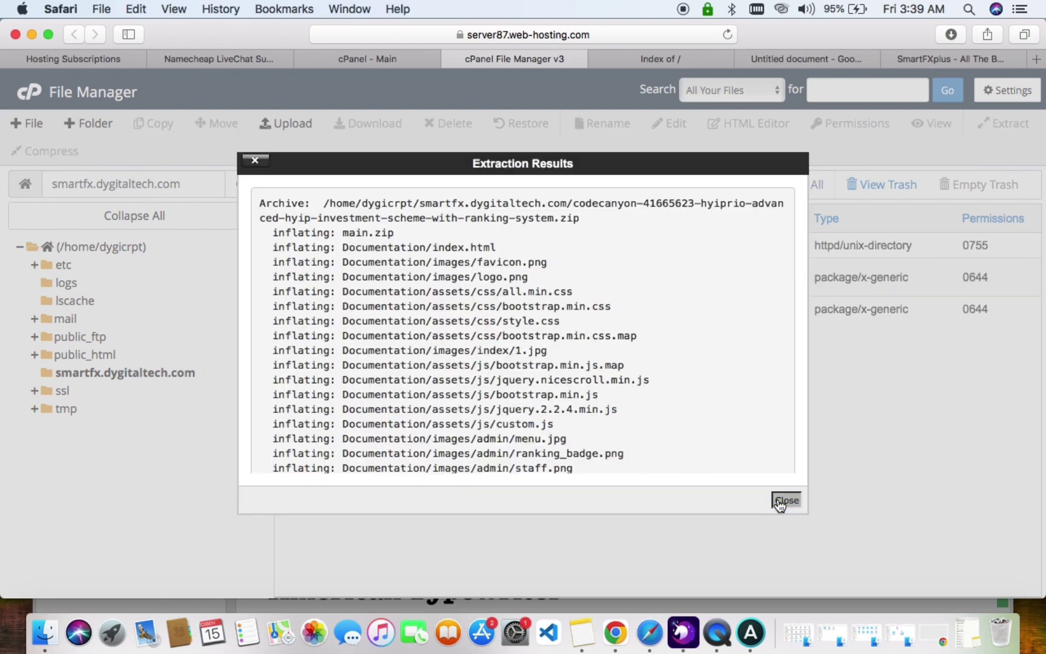
{"action": "left_click", "coordinate": [785, 500]}
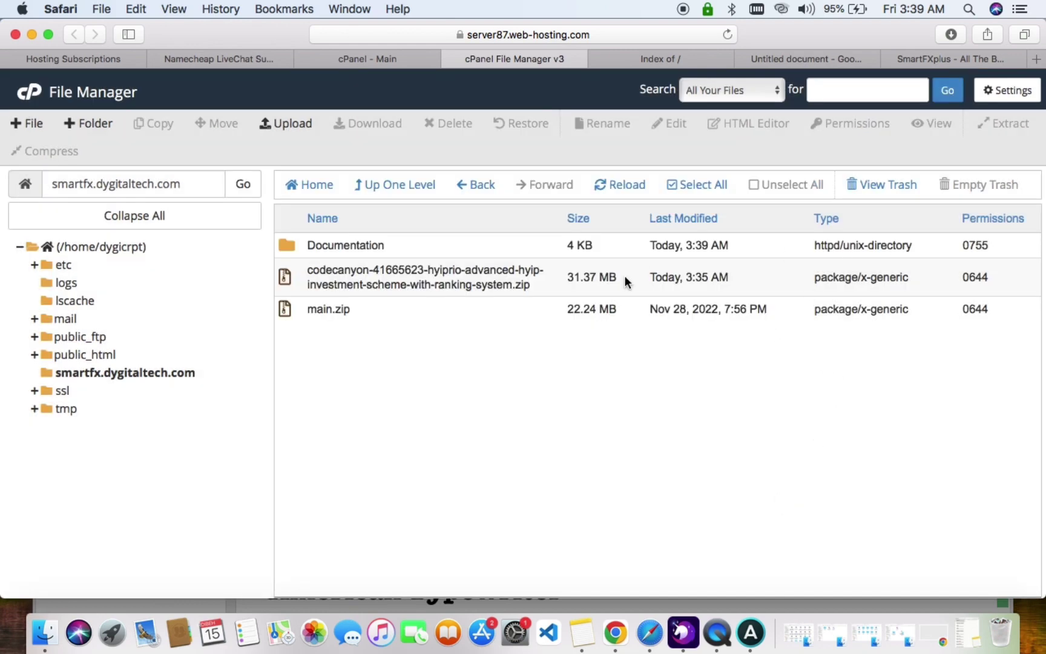
Extract main.zip into smartfx.dygitaltech.com and review the added site folders.
{"action": "left_click", "coordinate": [470, 309]}
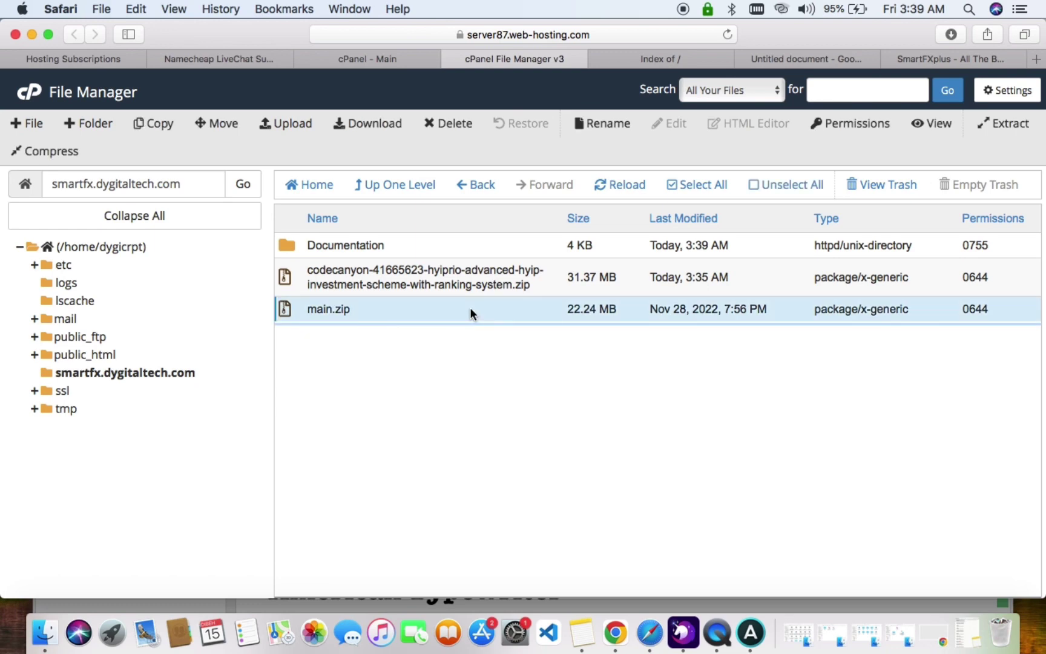
{"action": "left_click", "coordinate": [1033, 123]}
{"action": "left_click", "coordinate": [649, 417]}
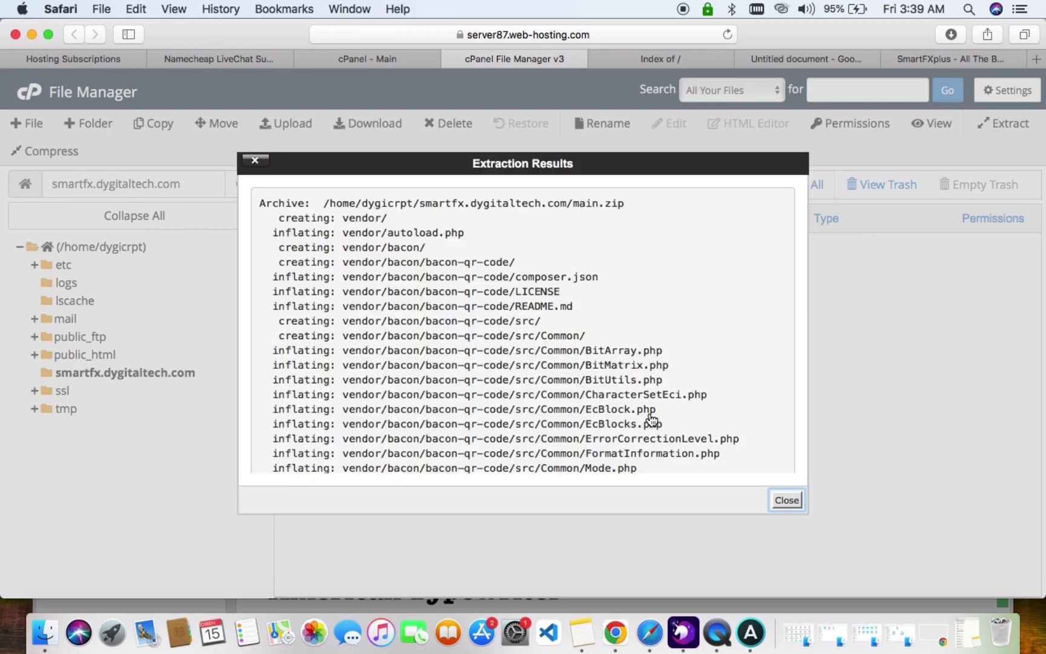
{"action": "left_click", "coordinate": [788, 501]}
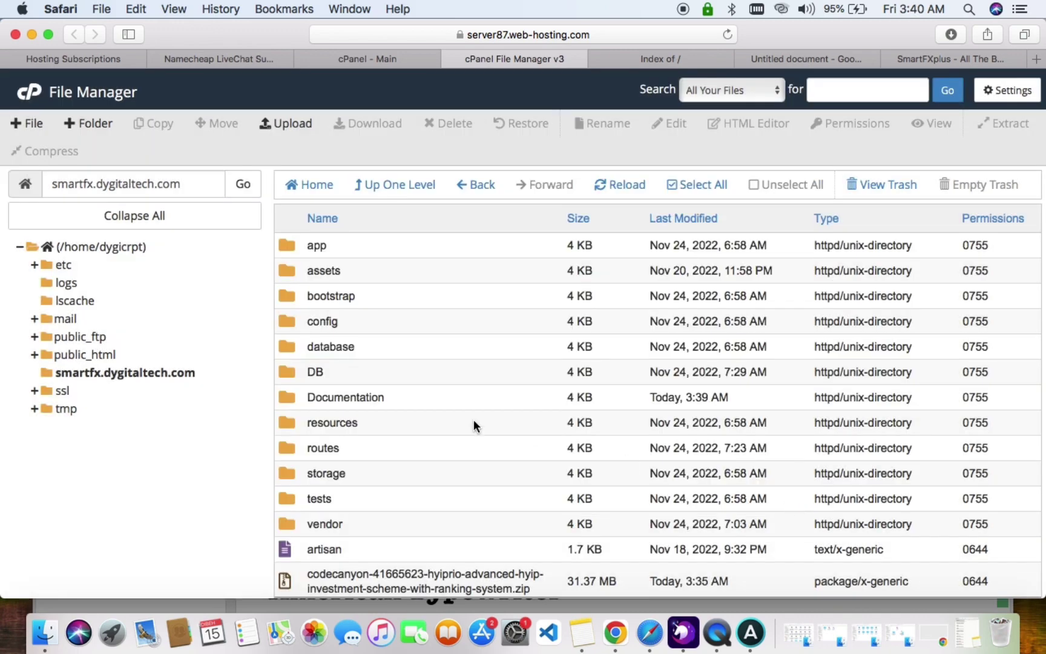
{"action": "scroll", "coordinate": [474, 420], "scroll_direction": "down", "scroll_amount": 10}
{"action": "scroll", "coordinate": [474, 420], "scroll_direction": "up", "scroll_amount": 1}
{"action": "scroll", "coordinate": [473, 420], "scroll_direction": "up", "scroll_amount": 3}
{"action": "scroll", "coordinate": [473, 420], "scroll_direction": "up", "scroll_amount": 3}
Enable Show Hidden Files in File Manager settings.
{"action": "left_click", "coordinate": [1008, 90]}
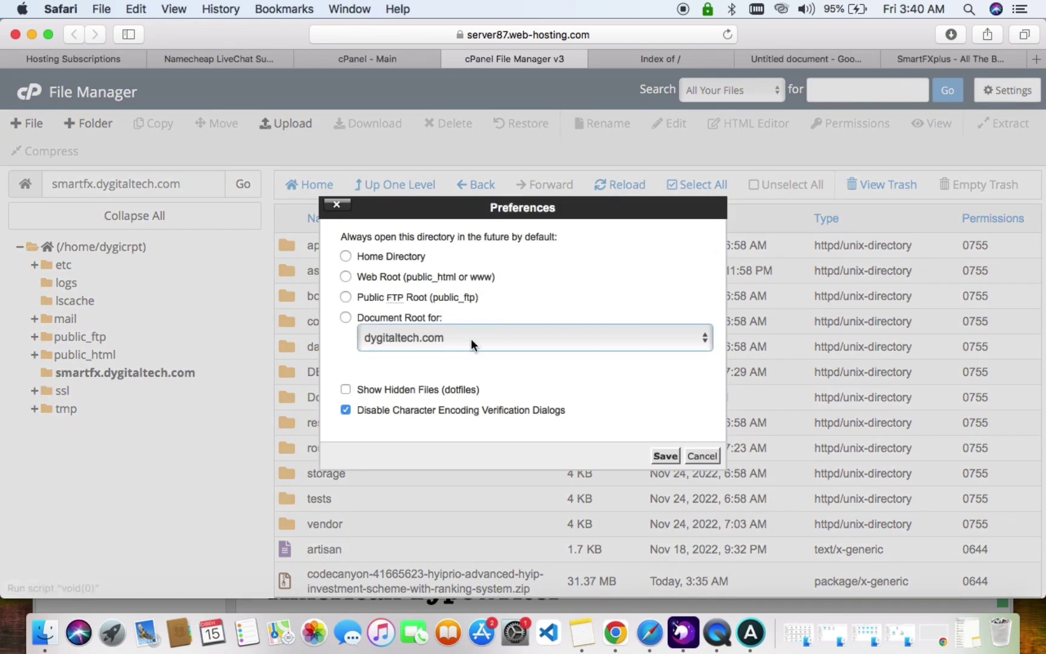
{"action": "left_click", "coordinate": [665, 456]}
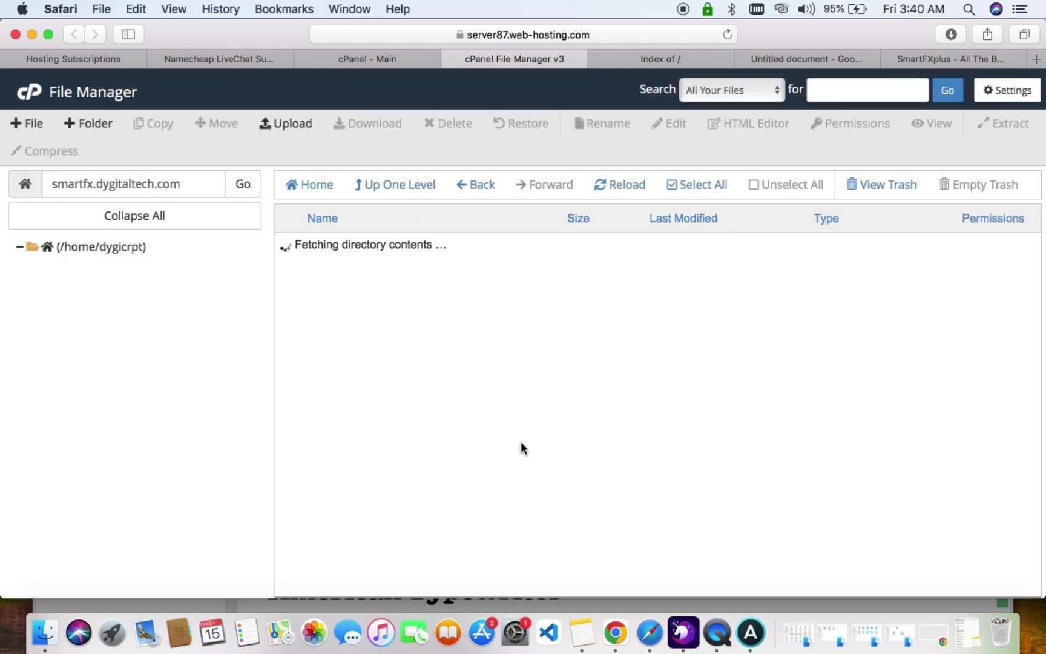
{"action": "scroll", "coordinate": [521, 443], "scroll_direction": "down", "scroll_amount": 10}
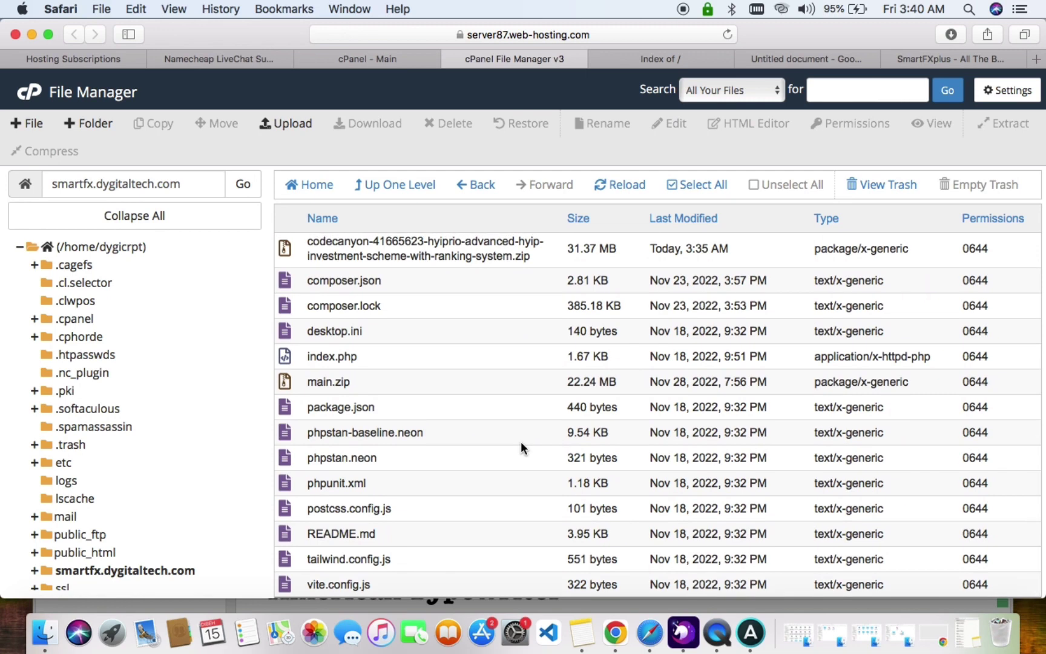
{"action": "scroll", "coordinate": [521, 448], "scroll_direction": "up", "scroll_amount": 10}
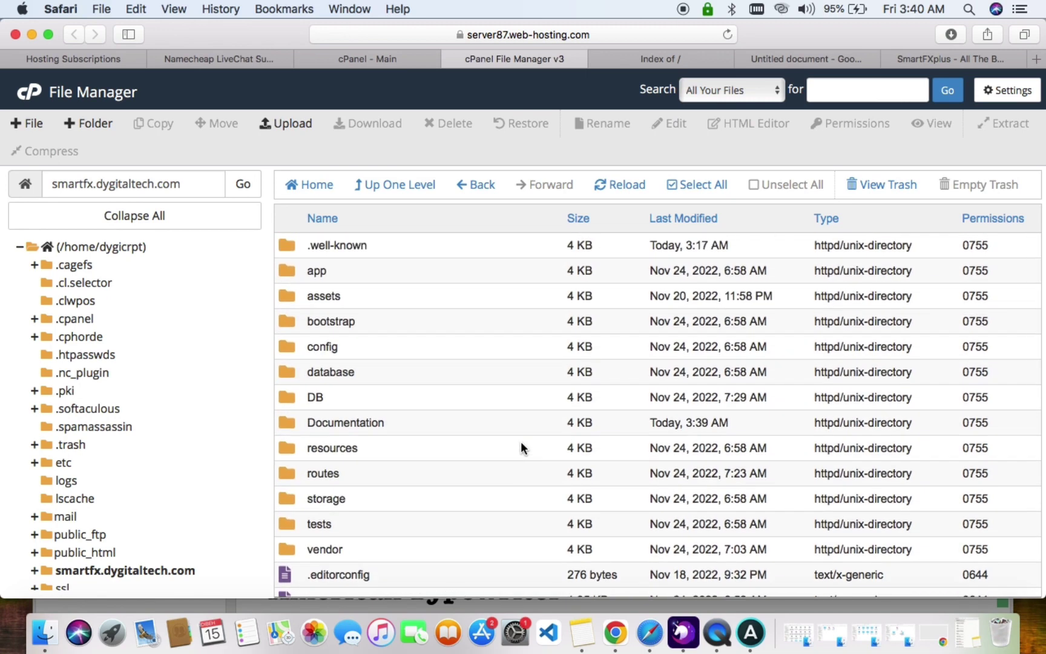
Download hyiprio.sql from the DB folder, then return to the cPanel main tab.
{"action": "double_click", "coordinate": [464, 392]}
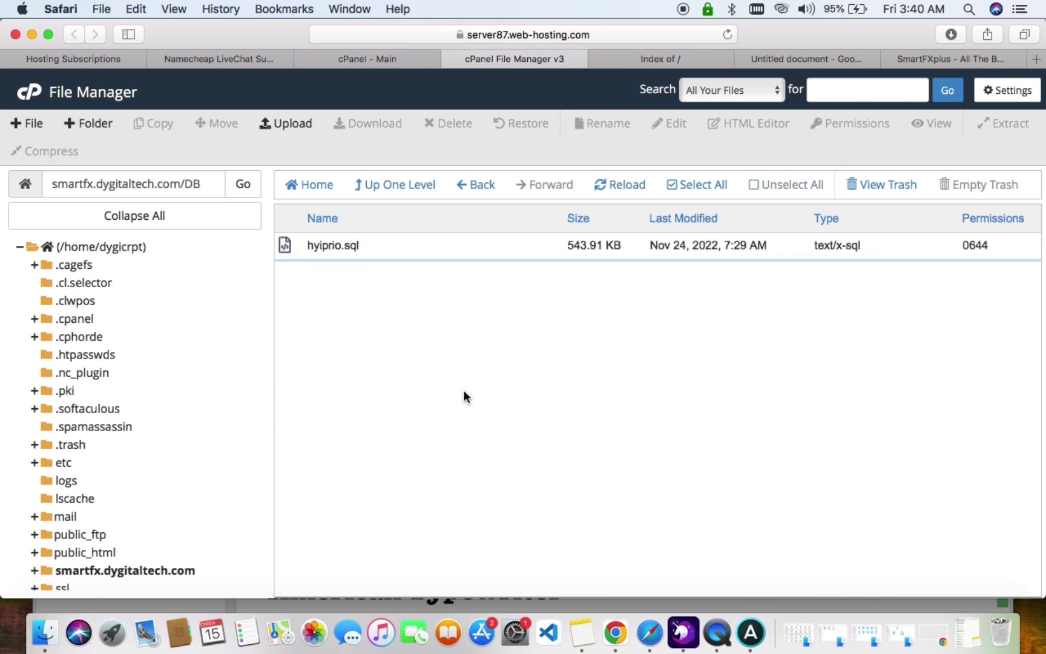
{"action": "left_click", "coordinate": [458, 242]}
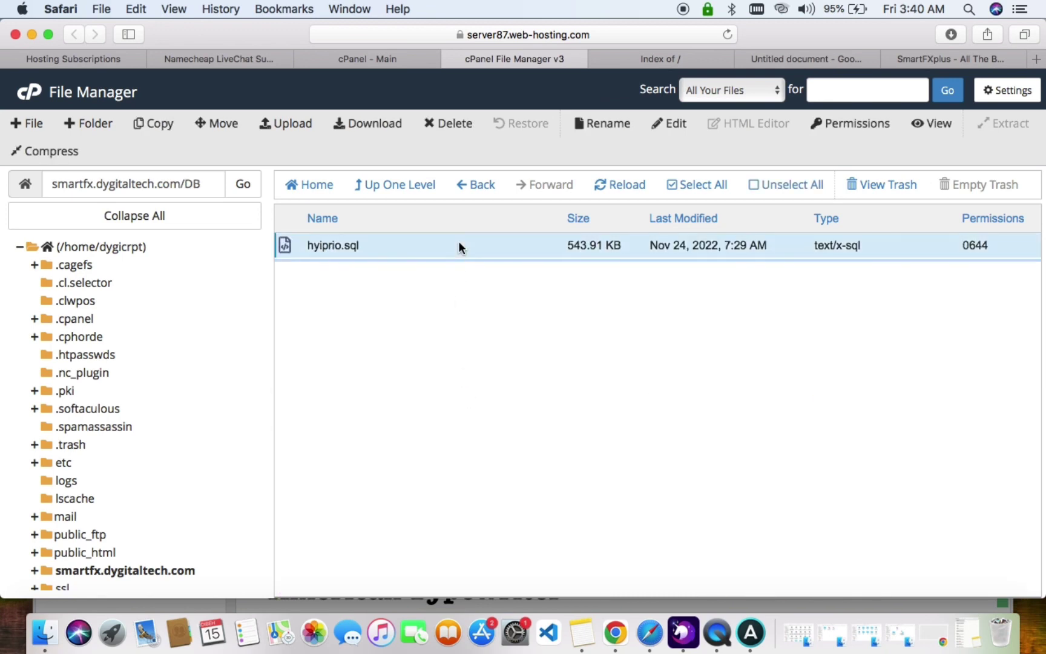
{"action": "left_click", "coordinate": [387, 124]}
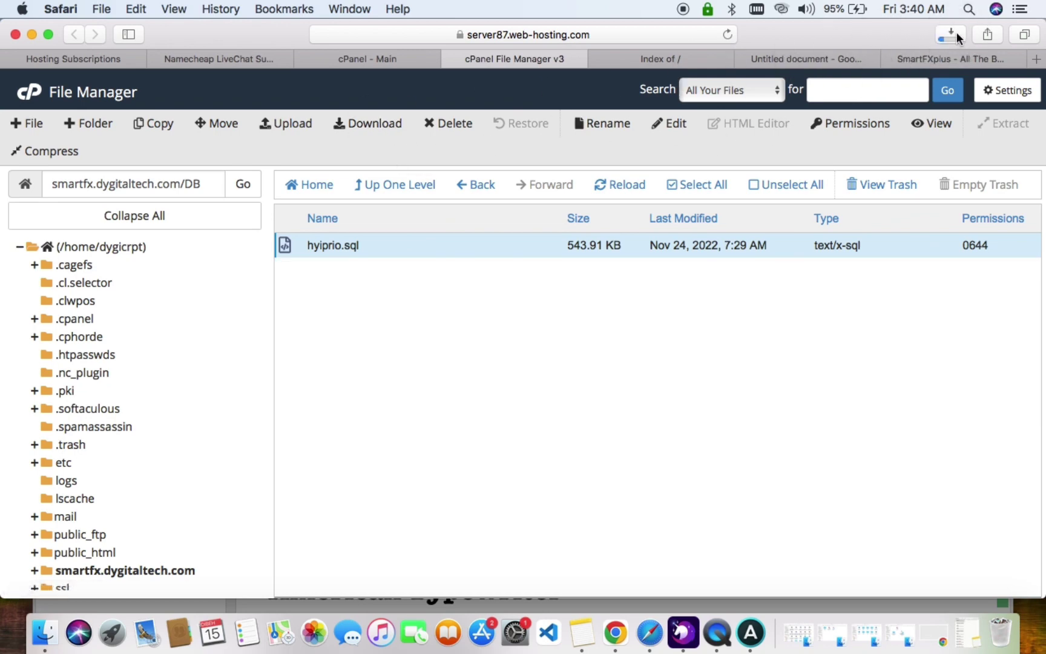
{"action": "left_click", "coordinate": [953, 35]}
{"action": "left_click", "coordinate": [953, 34]}
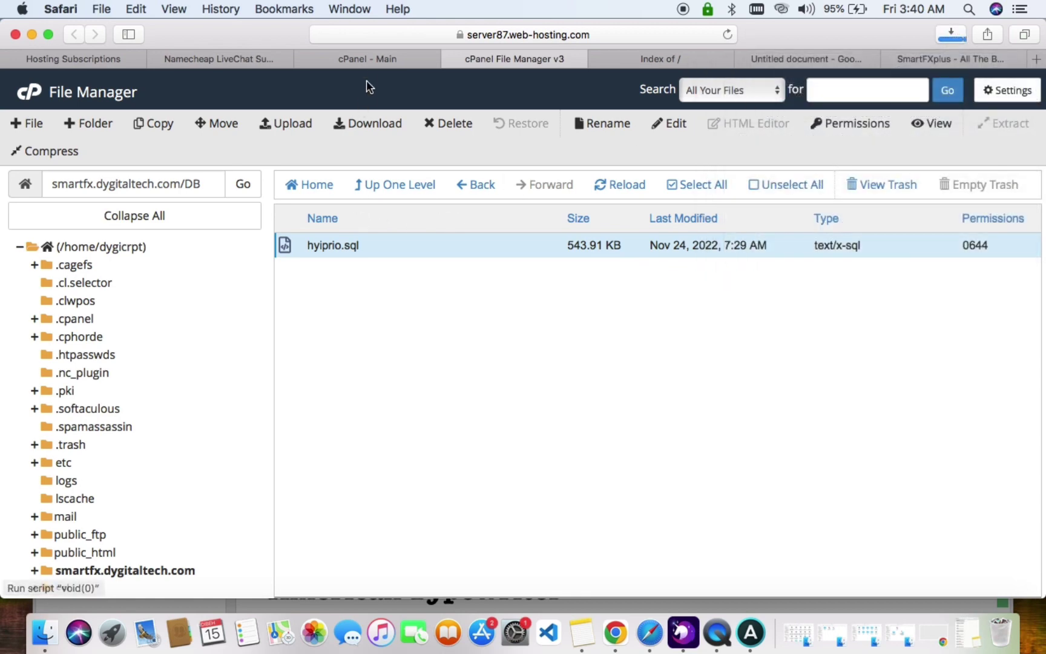
{"action": "left_click", "coordinate": [369, 60]}
Create a database named 'test' in the MySQL Database Wizard.
{"action": "scroll", "coordinate": [478, 431], "scroll_direction": "down", "scroll_amount": 4}
{"action": "scroll", "coordinate": [479, 435], "scroll_direction": "down", "scroll_amount": 4}
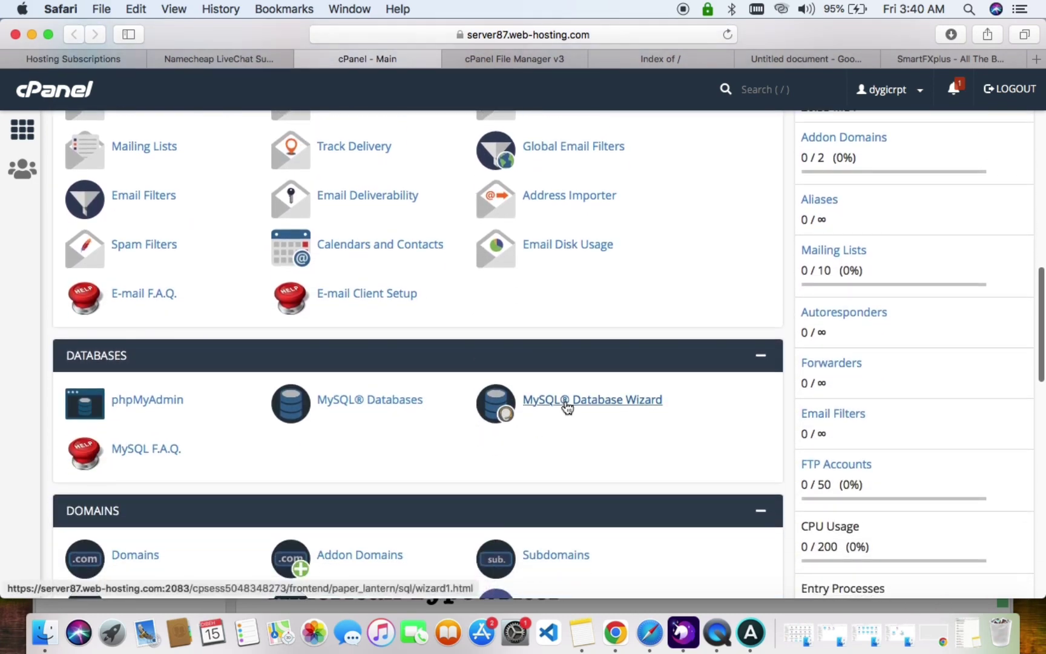
{"action": "left_click", "coordinate": [565, 402]}
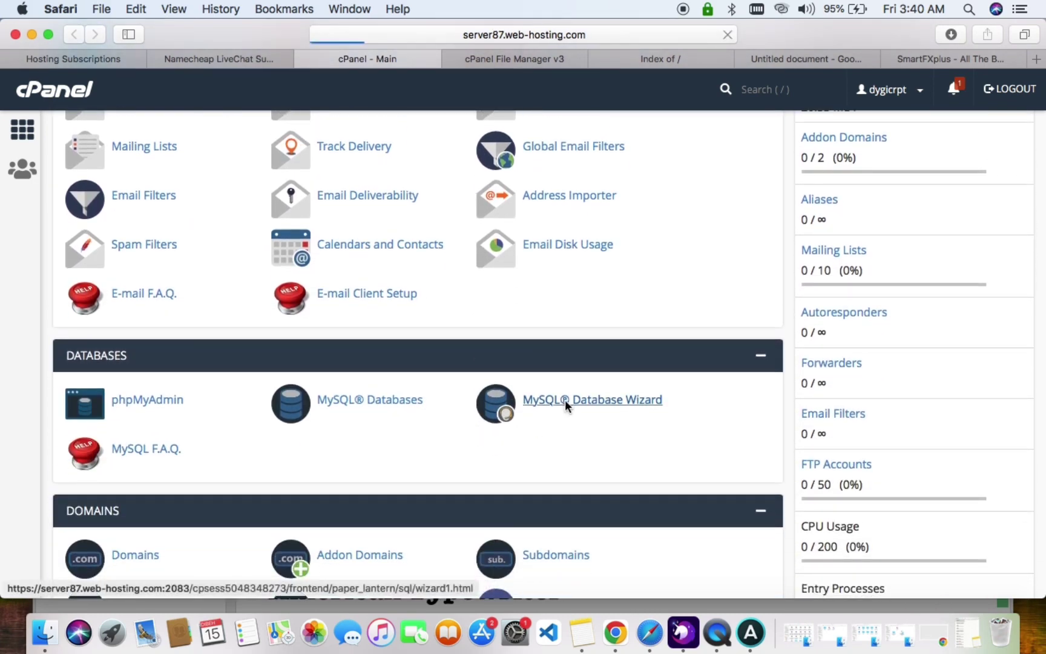
{"action": "left_click", "coordinate": [417, 329]}
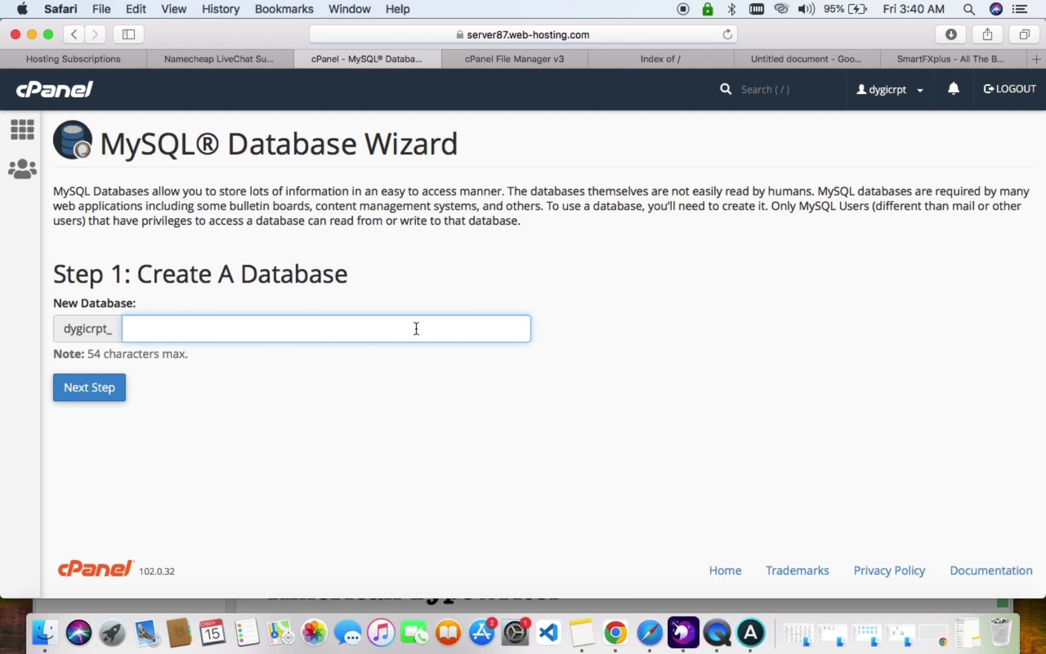
{"action": "type", "text": "test"}
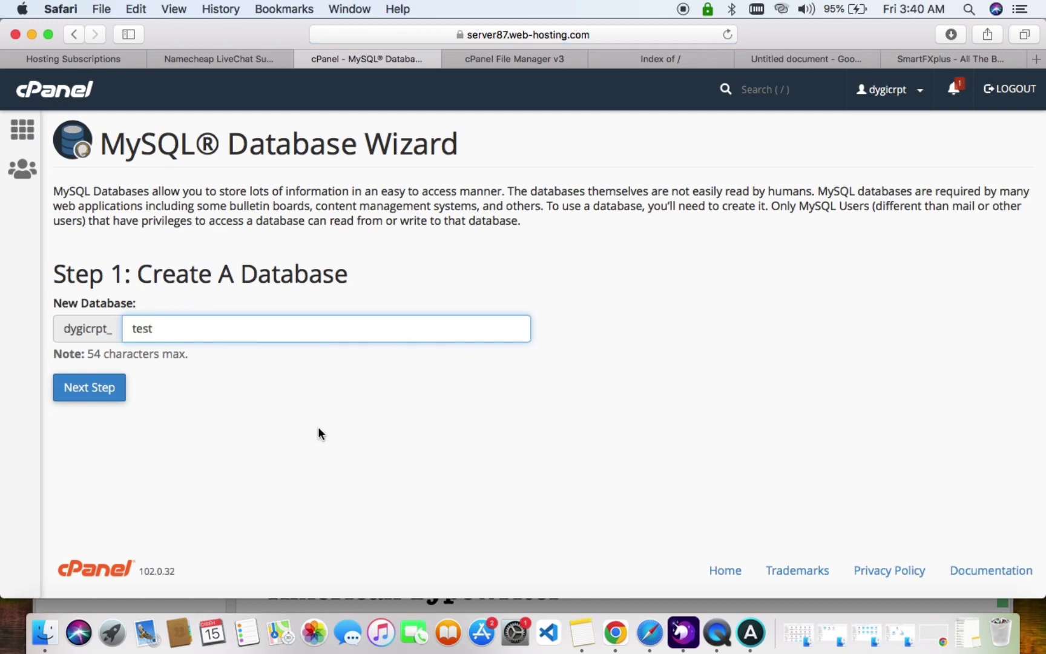
{"action": "left_click", "coordinate": [110, 394]}
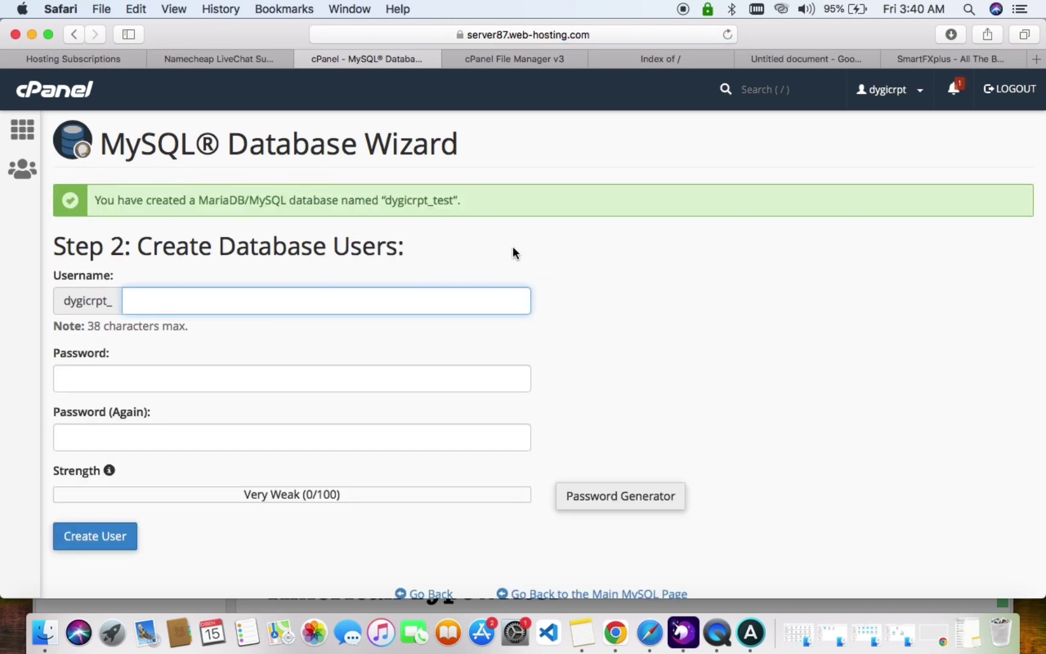
Copy the full dygicrpt_test database name into a new note in Notes.
{"action": "left_click_drag", "start_coordinate": [385, 201], "coordinate": [456, 202]}
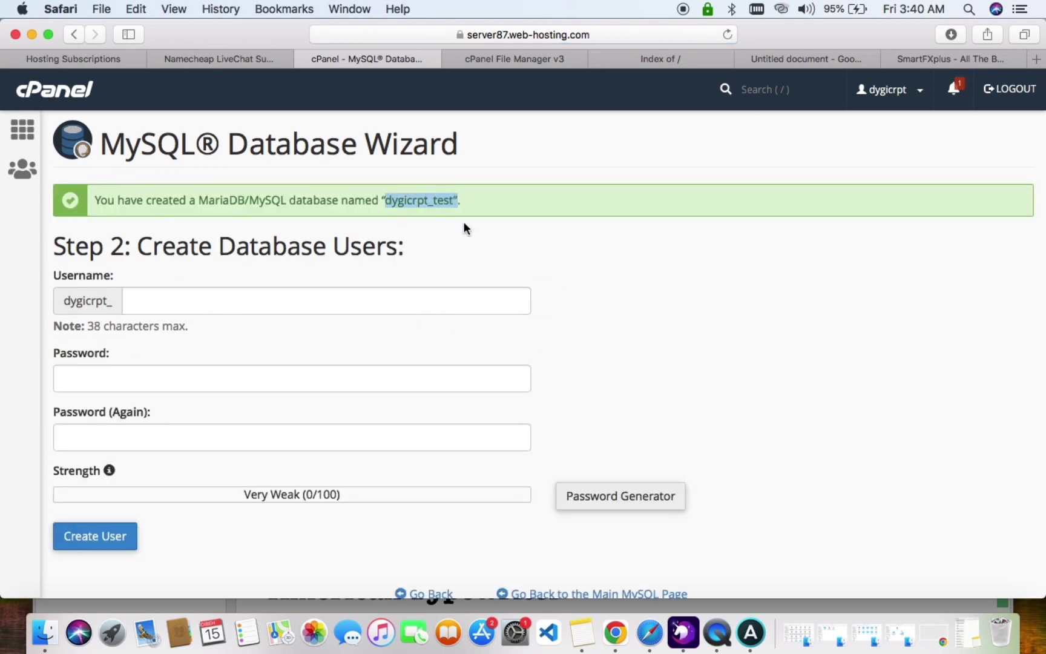
{"action": "left_click", "coordinate": [456, 202]}
{"action": "left_click_drag", "start_coordinate": [454, 201], "coordinate": [389, 200]}
{"action": "key", "text": "super+c"}
{"action": "left_click", "coordinate": [581, 632]}
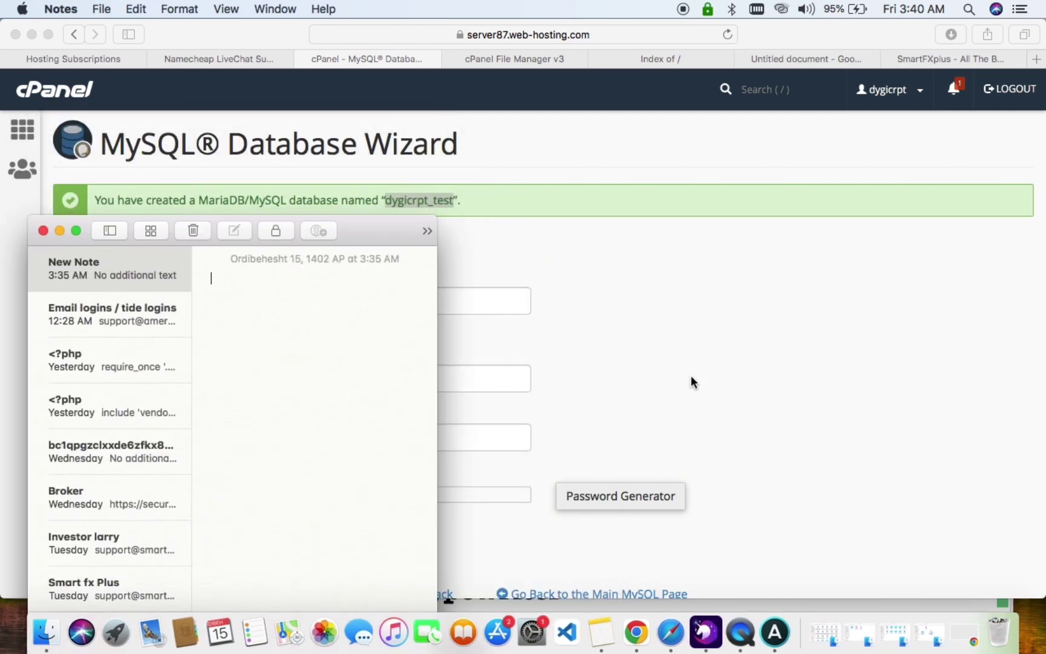
{"action": "key", "text": "super+v"}
{"action": "left_click", "coordinate": [624, 248]}
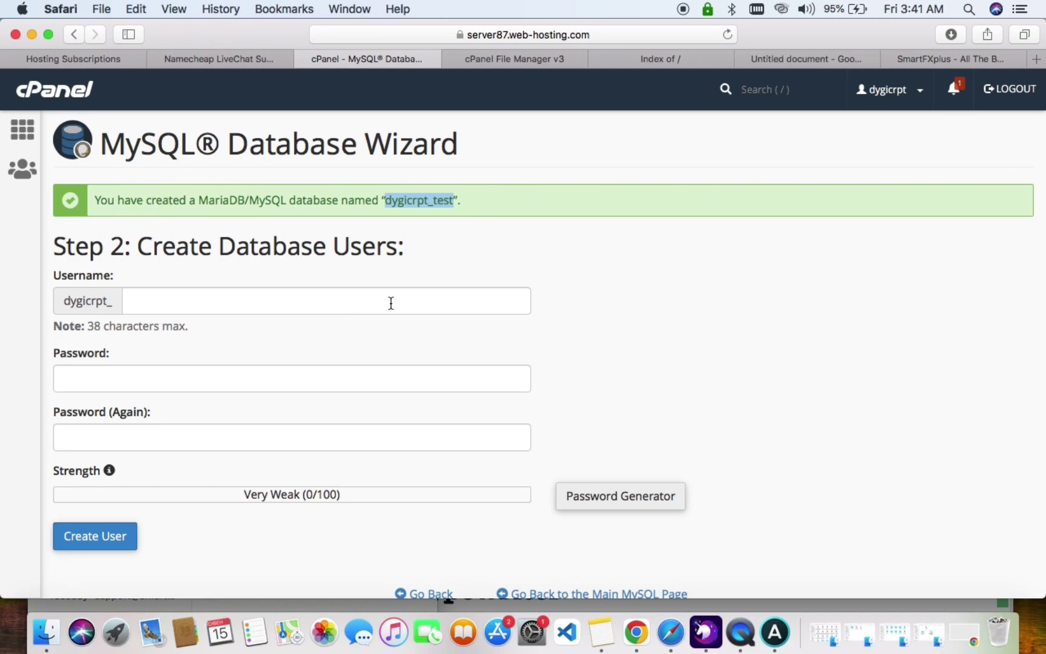
Enter 'test' as the database username and fill in a generated strong password.
{"action": "left_click", "coordinate": [391, 303]}
{"action": "type", "text": "test"}
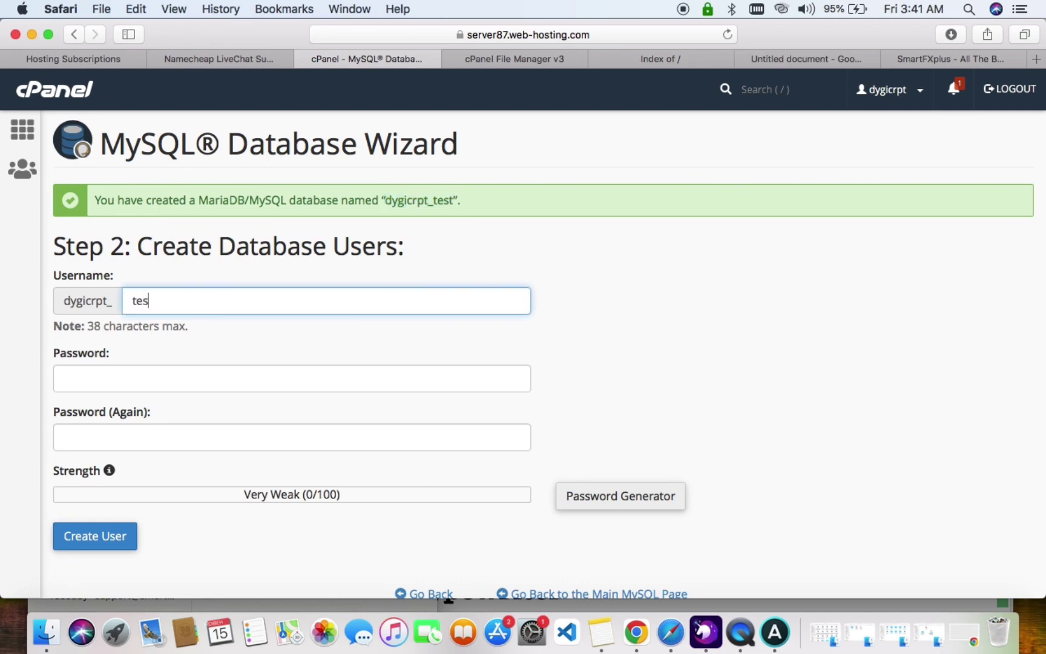
{"action": "left_click", "coordinate": [585, 496]}
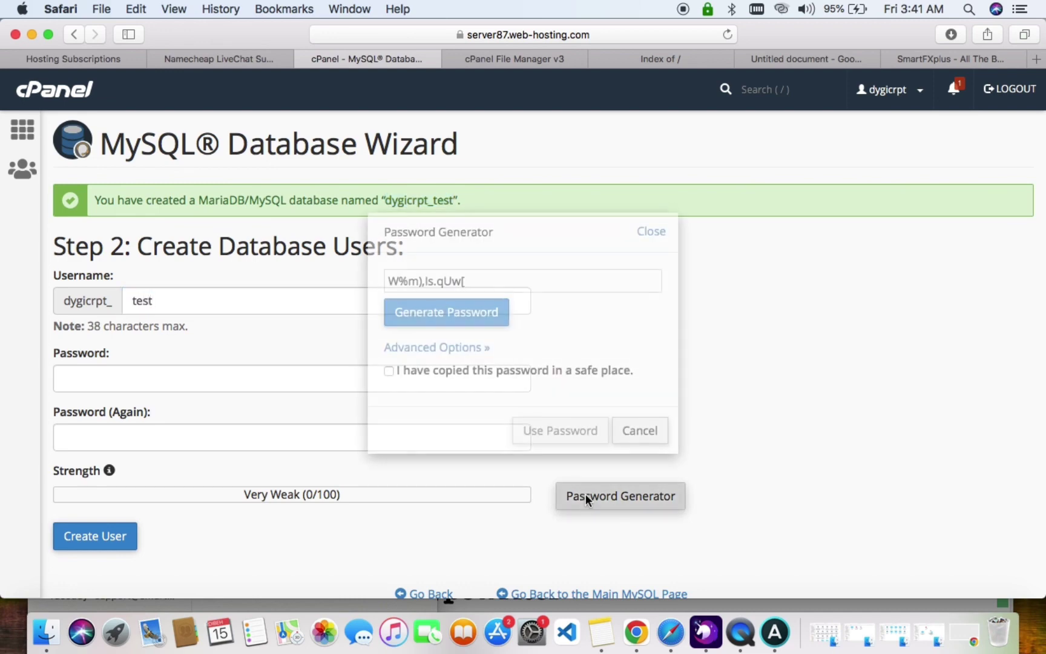
{"action": "left_click_drag", "start_coordinate": [519, 282], "coordinate": [361, 283]}
{"action": "key", "text": "super+c"}
{"action": "left_click", "coordinate": [389, 370]}
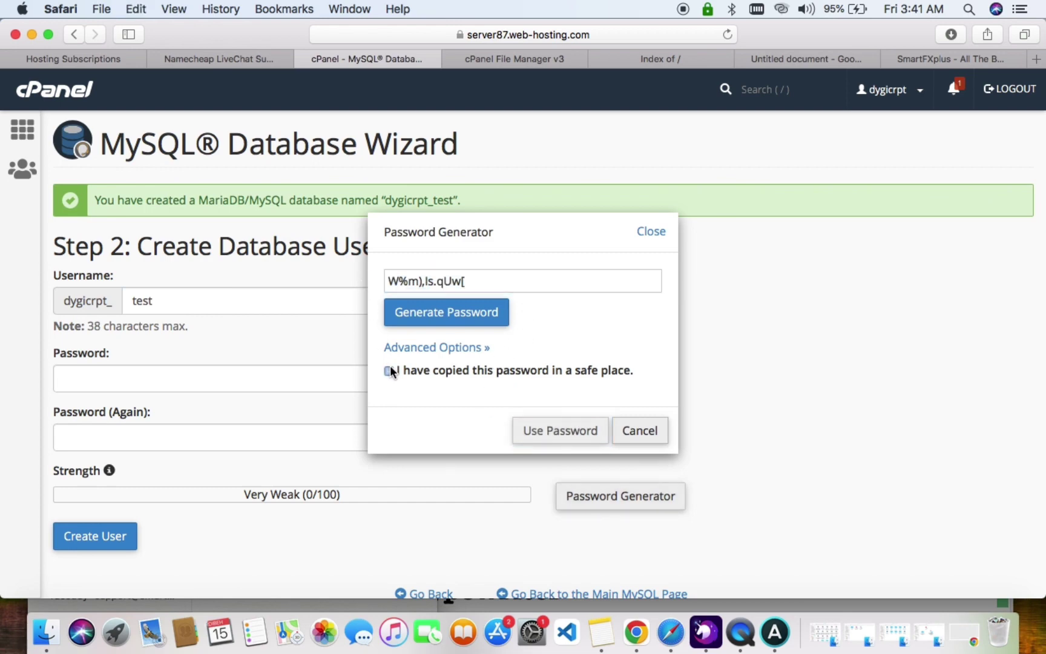
{"action": "left_click", "coordinate": [523, 433]}
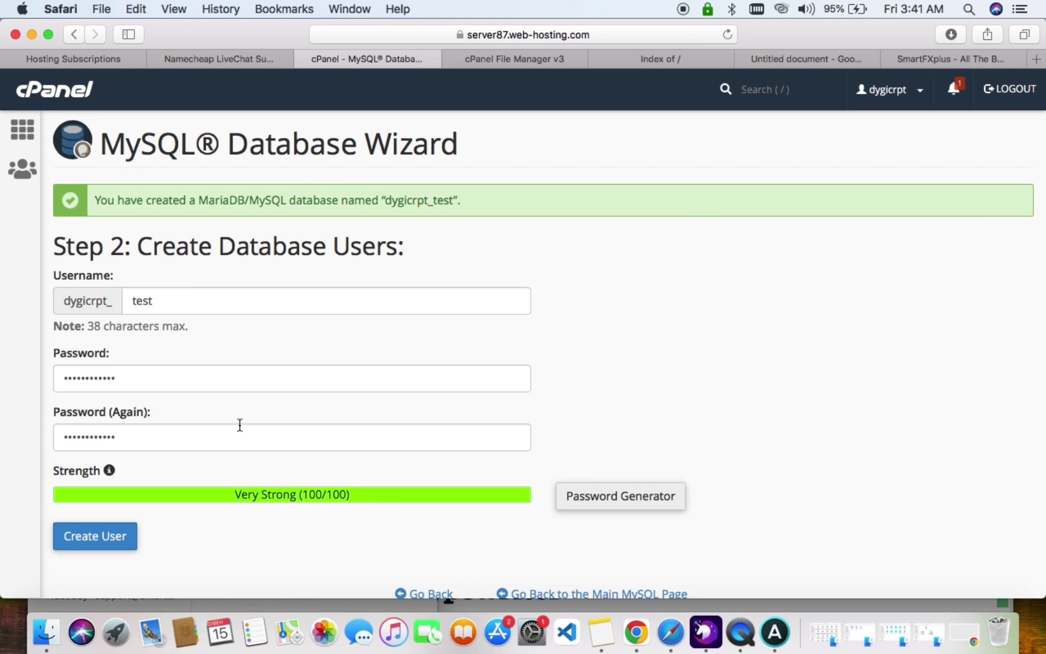
Save the generated password on a new line in the Notes note.
{"action": "scroll", "coordinate": [240, 426], "scroll_direction": "down", "scroll_amount": 2}
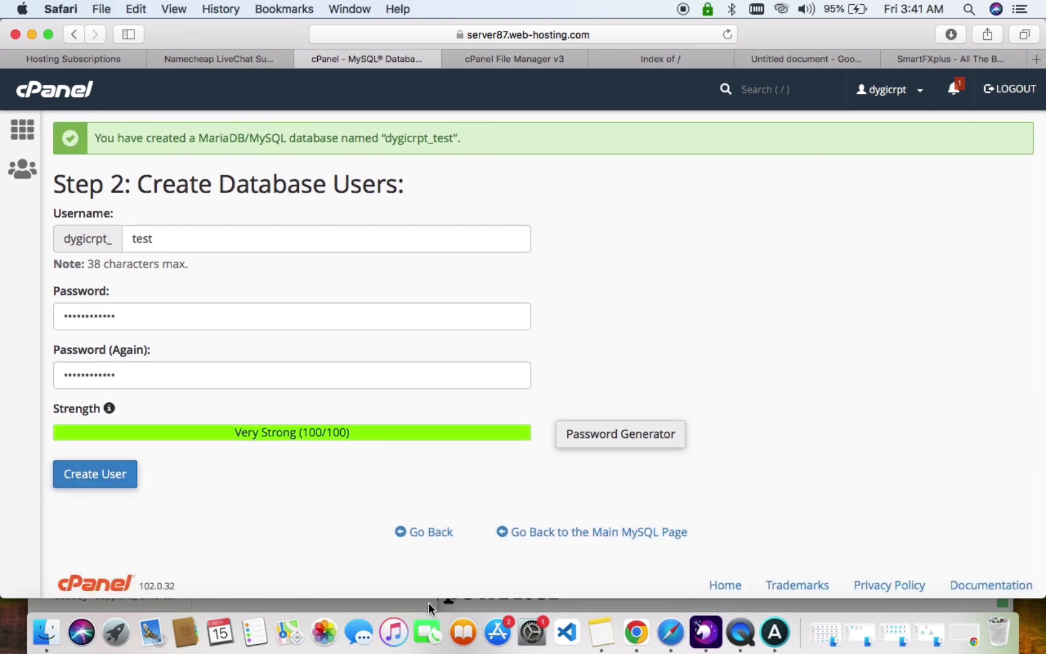
{"action": "left_click", "coordinate": [601, 632]}
{"action": "key", "text": "Return"}
{"action": "key", "text": "super+v"}
{"action": "left_click", "coordinate": [775, 328]}
Create the user and add it to dygicrpt_test with ALL PRIVILEGES.
{"action": "left_click", "coordinate": [95, 478]}
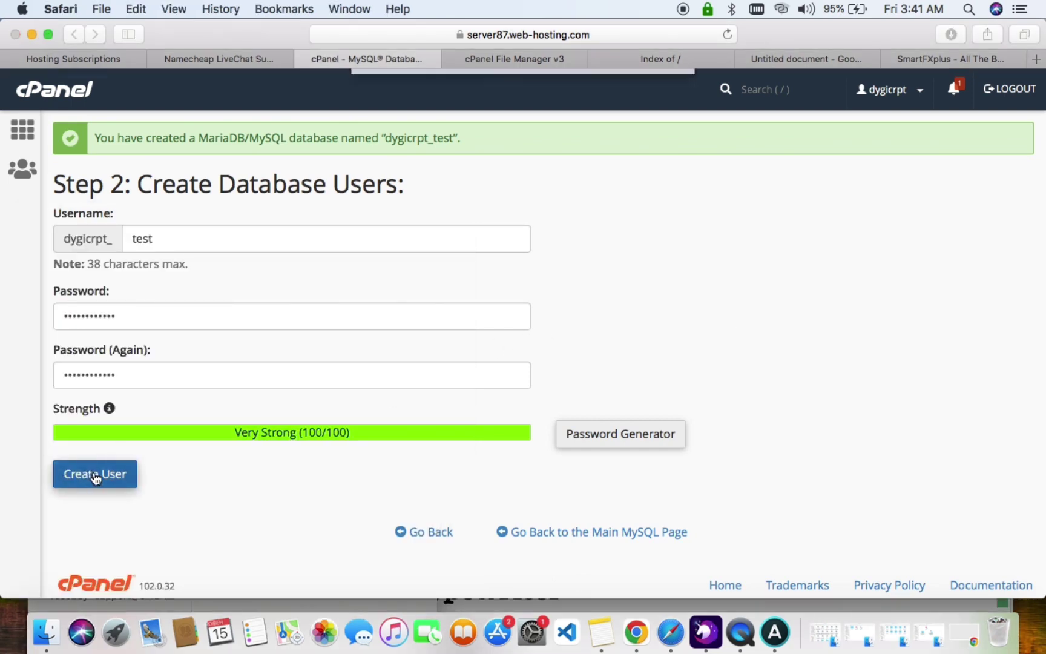
{"action": "left_click", "coordinate": [521, 150]}
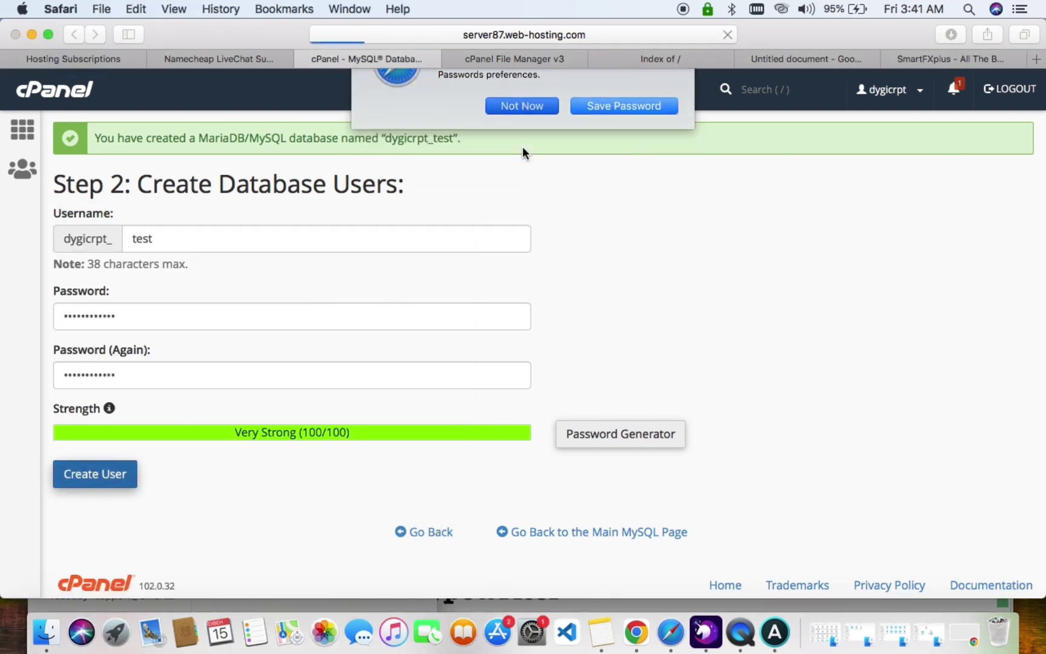
{"action": "left_click", "coordinate": [133, 333]}
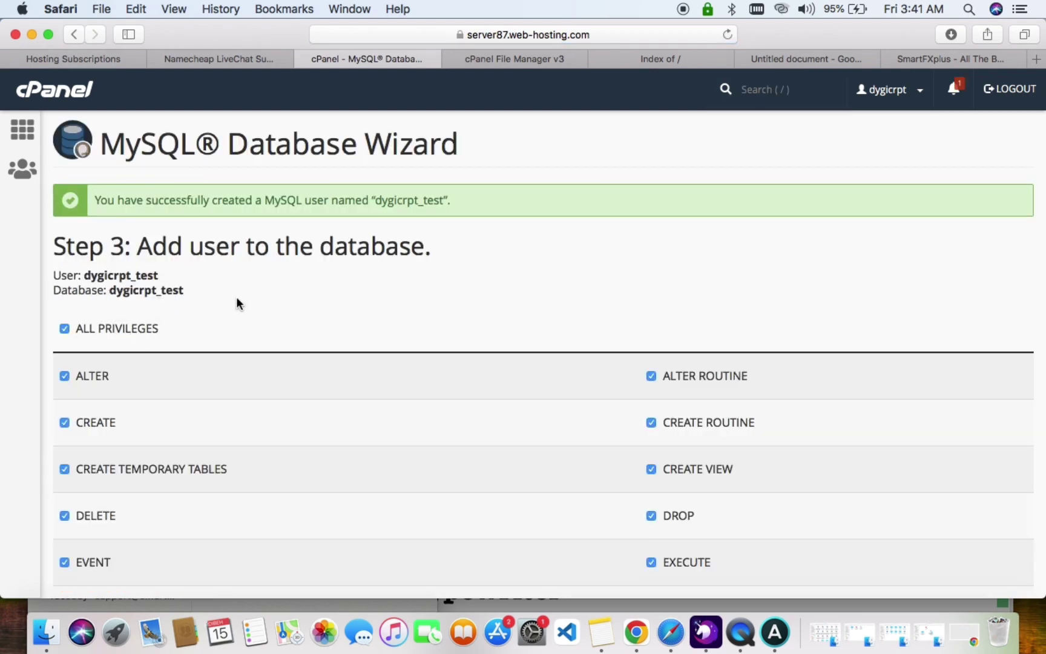
{"action": "scroll", "coordinate": [236, 304], "scroll_direction": "down", "scroll_amount": 6}
{"action": "left_click", "coordinate": [95, 467]}
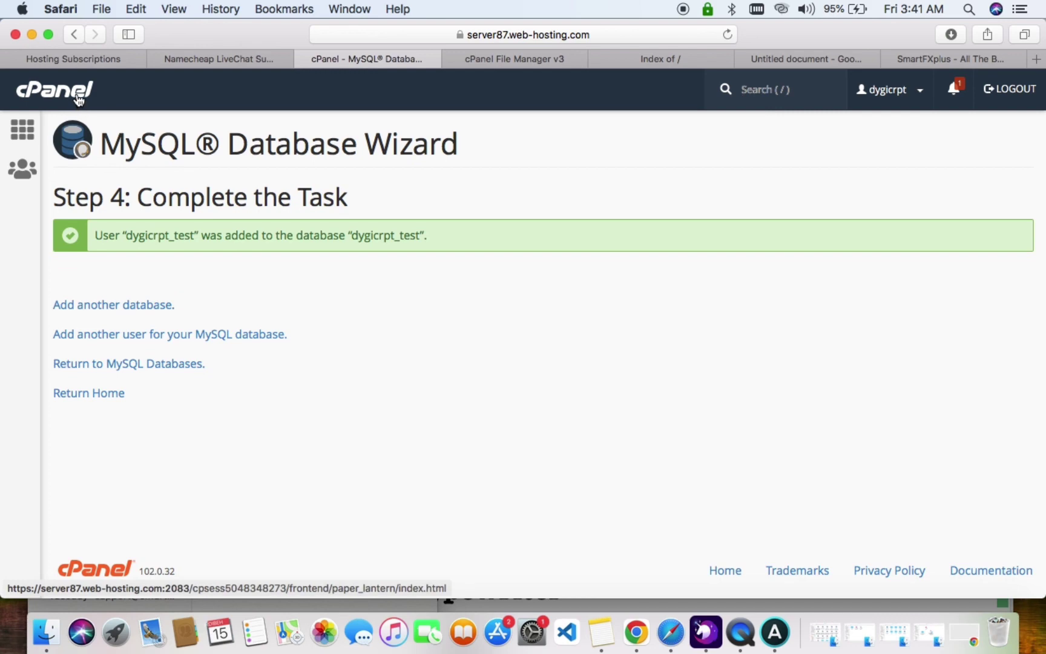
From the cPanel home page, find phpMyAdmin with 'php' and open the empty dygicrpt_test database.
{"action": "left_click", "coordinate": [43, 87]}
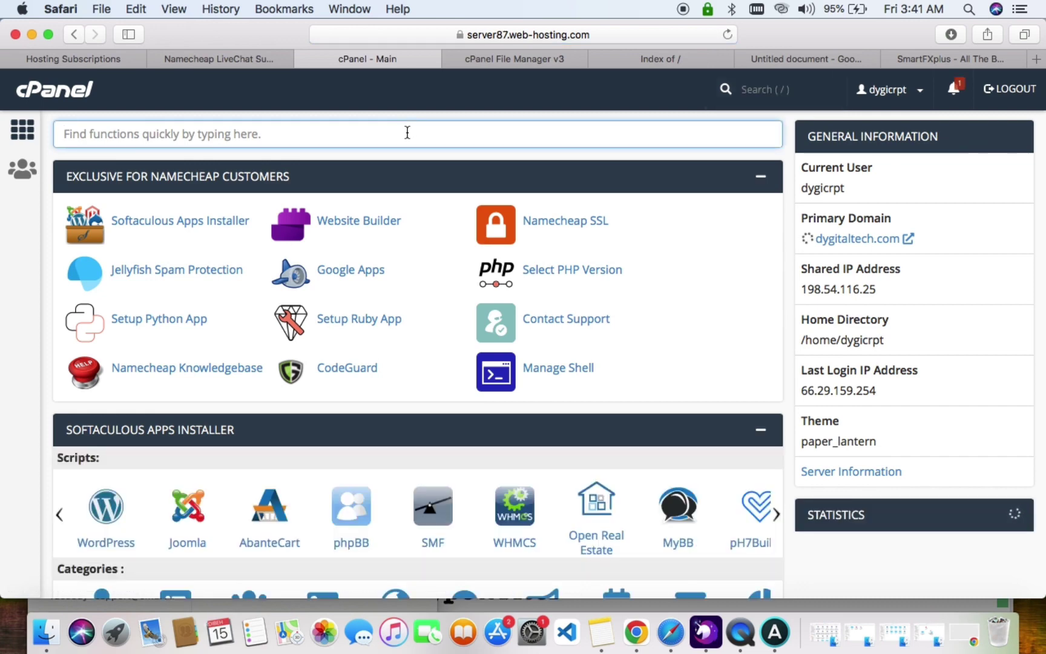
{"action": "type", "text": "php"}
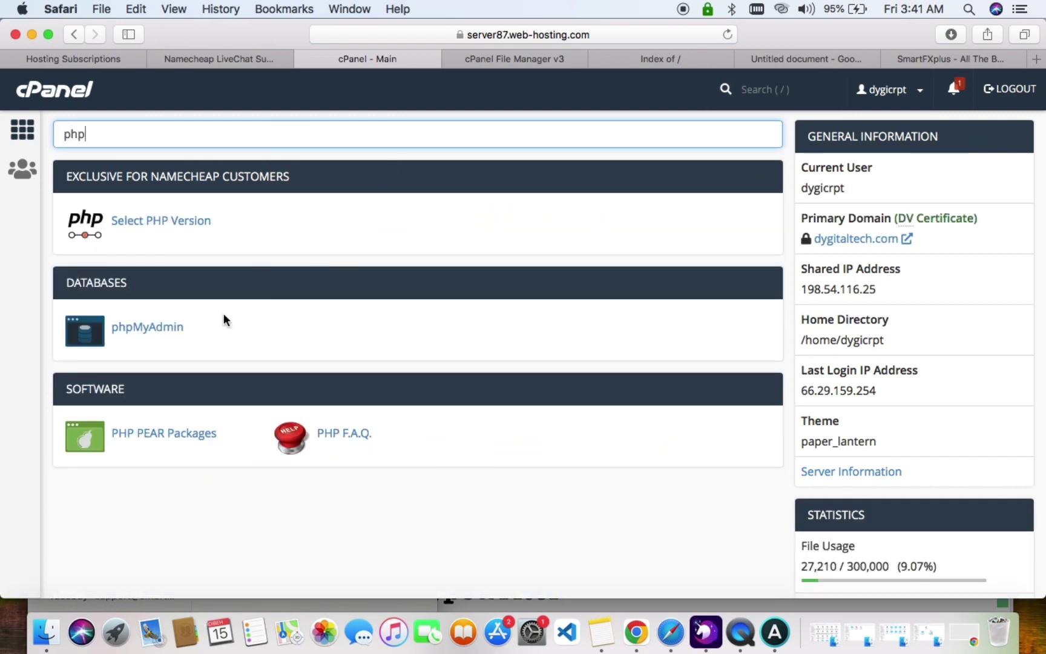
{"action": "left_click", "coordinate": [143, 328]}
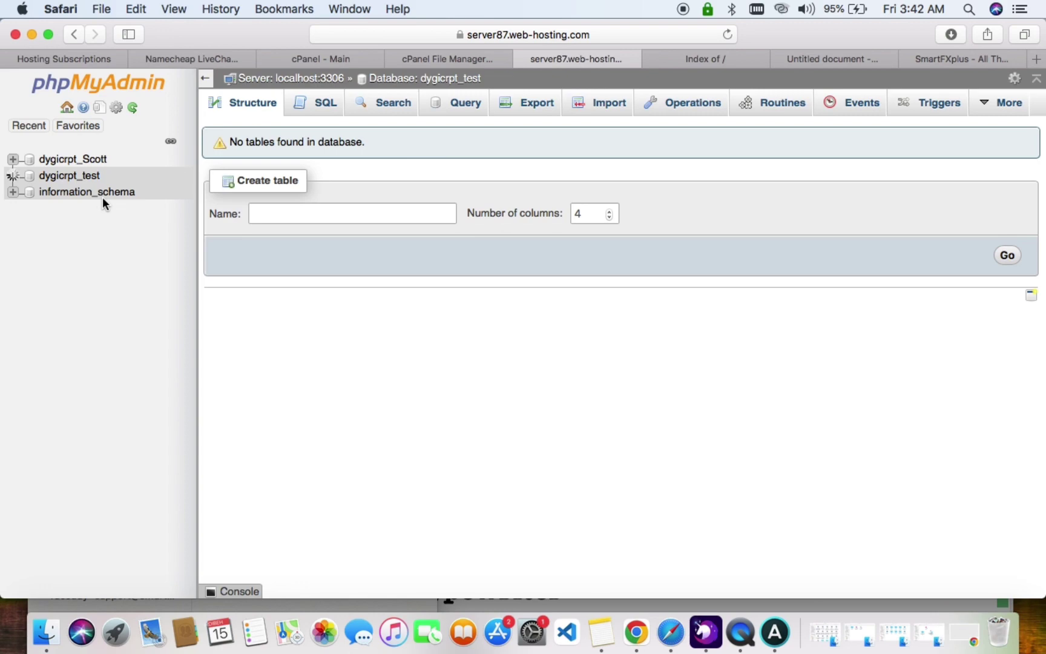
Import hyiprio.sql from Safari Downloads into dygicrpt_test, then reopen the database overview.
{"action": "left_click", "coordinate": [599, 101]}
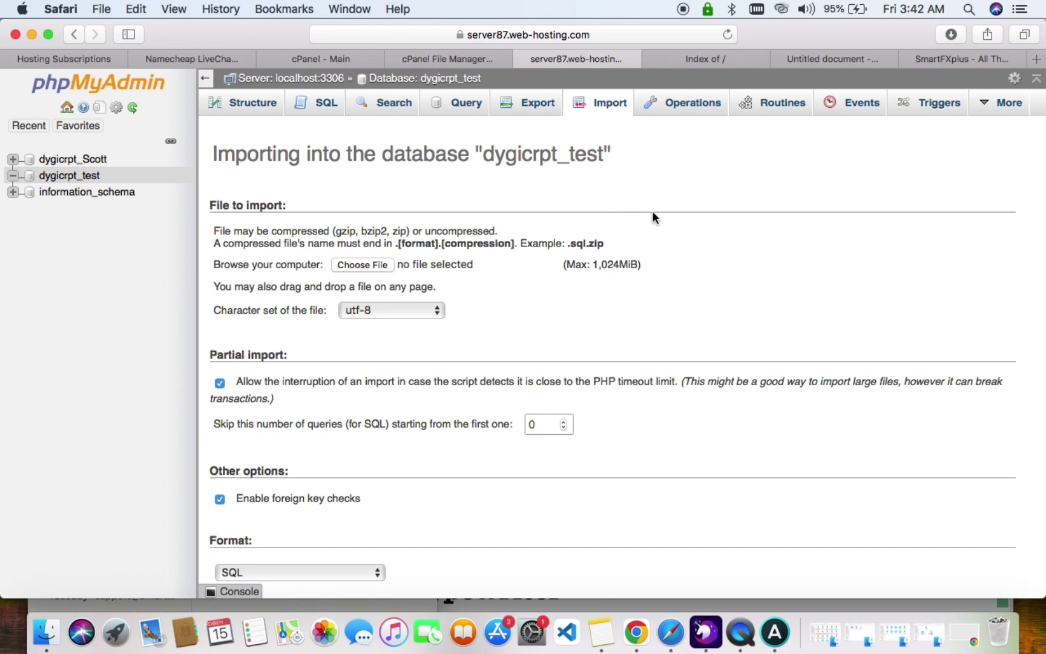
{"action": "left_click", "coordinate": [951, 34]}
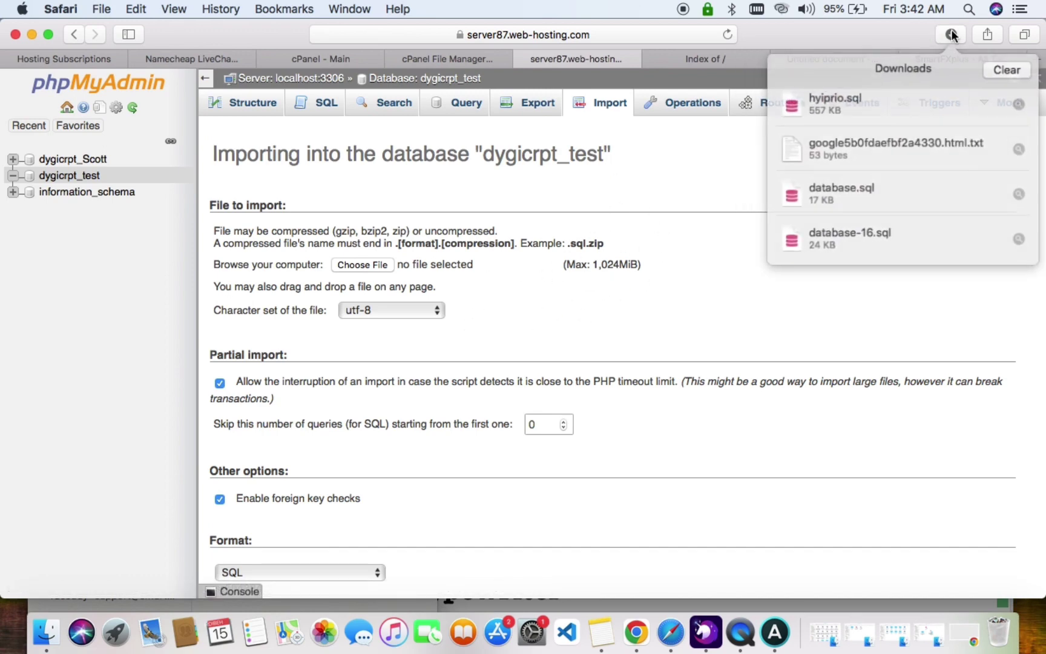
{"action": "left_click_drag", "start_coordinate": [879, 104], "coordinate": [497, 271]}
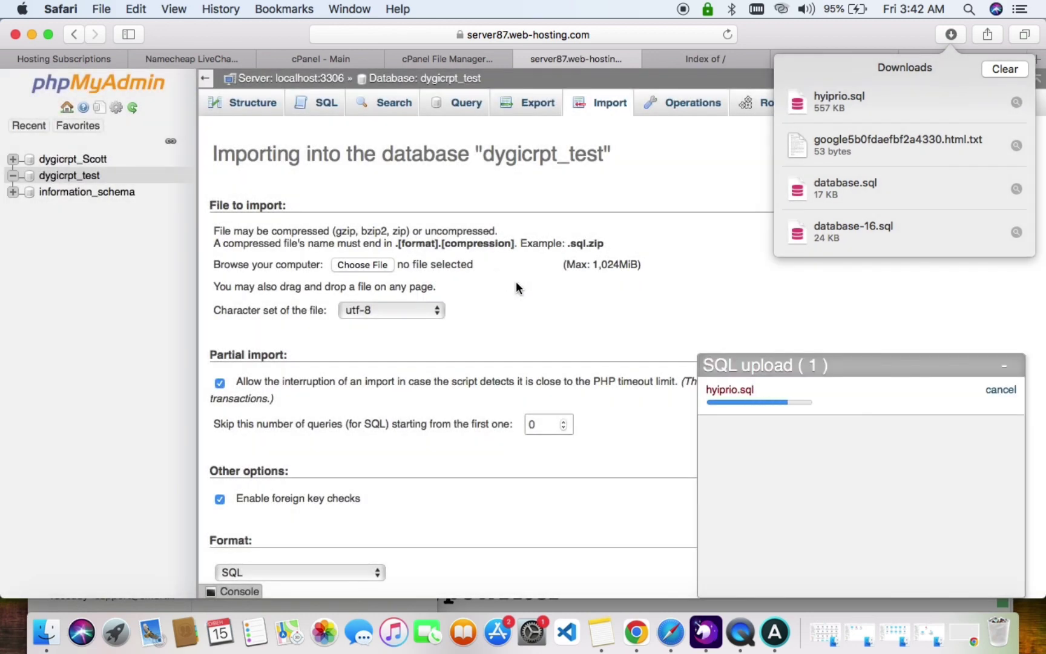
{"action": "left_click", "coordinate": [703, 303]}
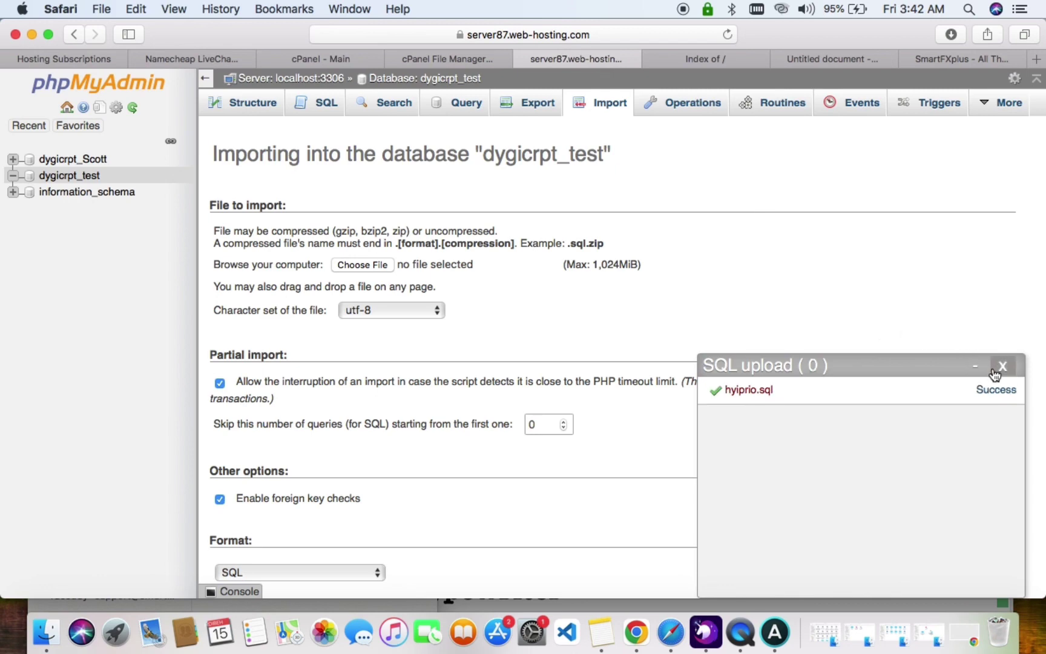
{"action": "left_click", "coordinate": [1002, 368]}
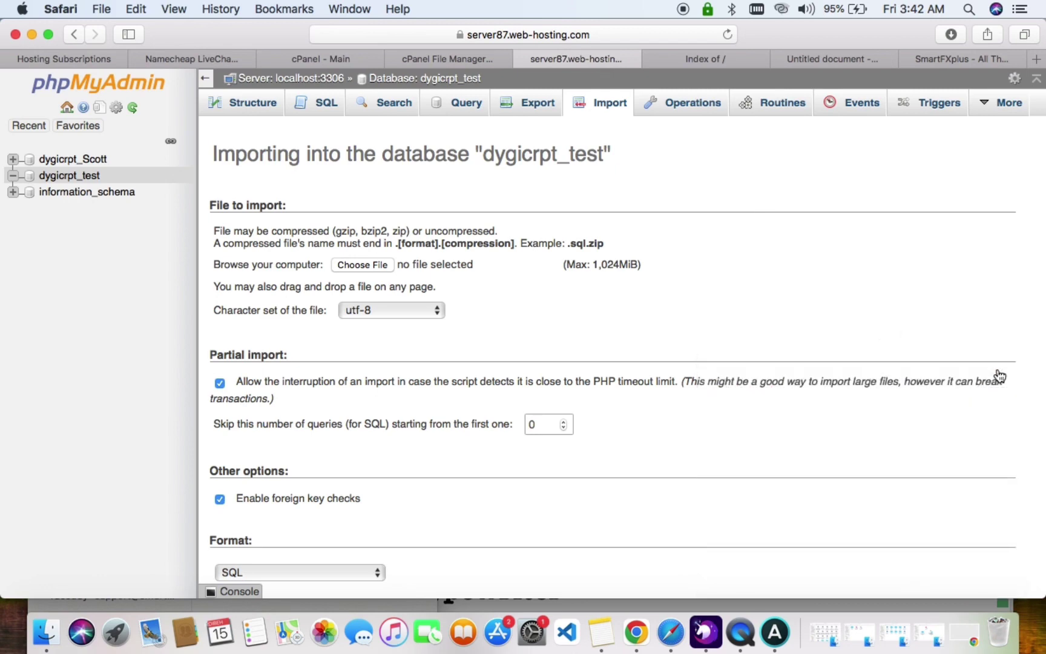
{"action": "left_click", "coordinate": [92, 176]}
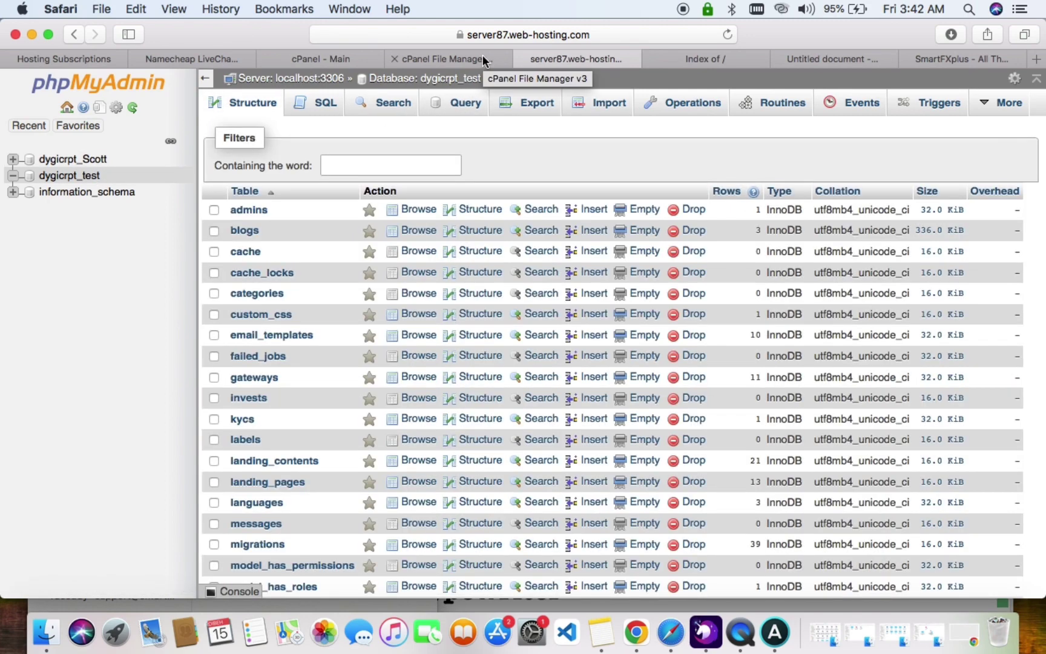
Reload the smartfx.dygitaltech.com site, which shows a Composer error requiring PHP 8.1.0 or newer.
{"action": "left_click", "coordinate": [482, 56]}
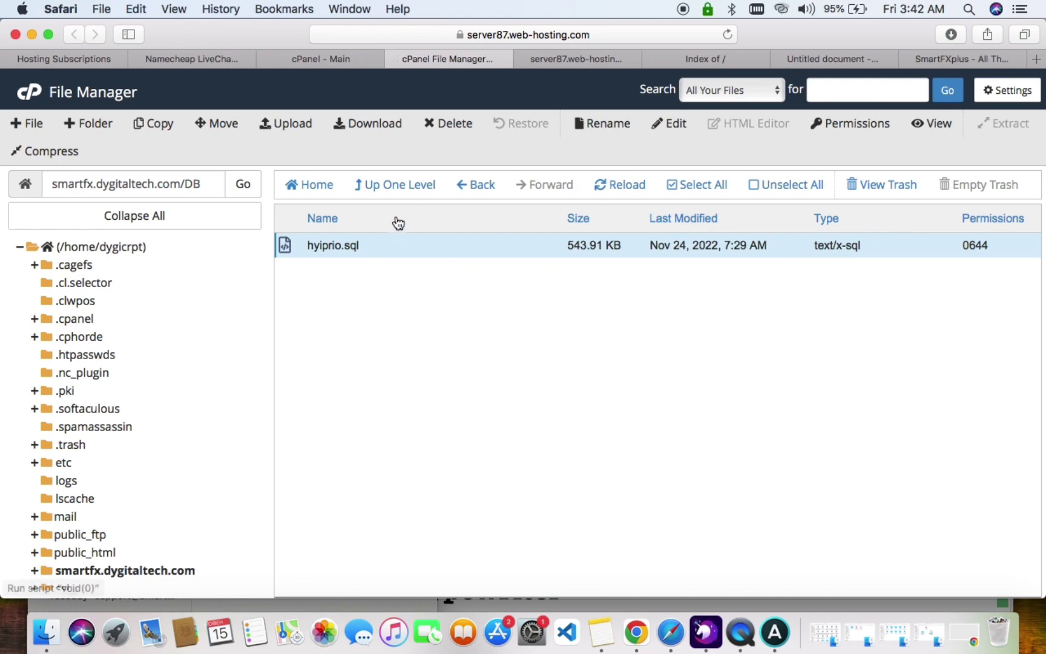
{"action": "left_click", "coordinate": [166, 571]}
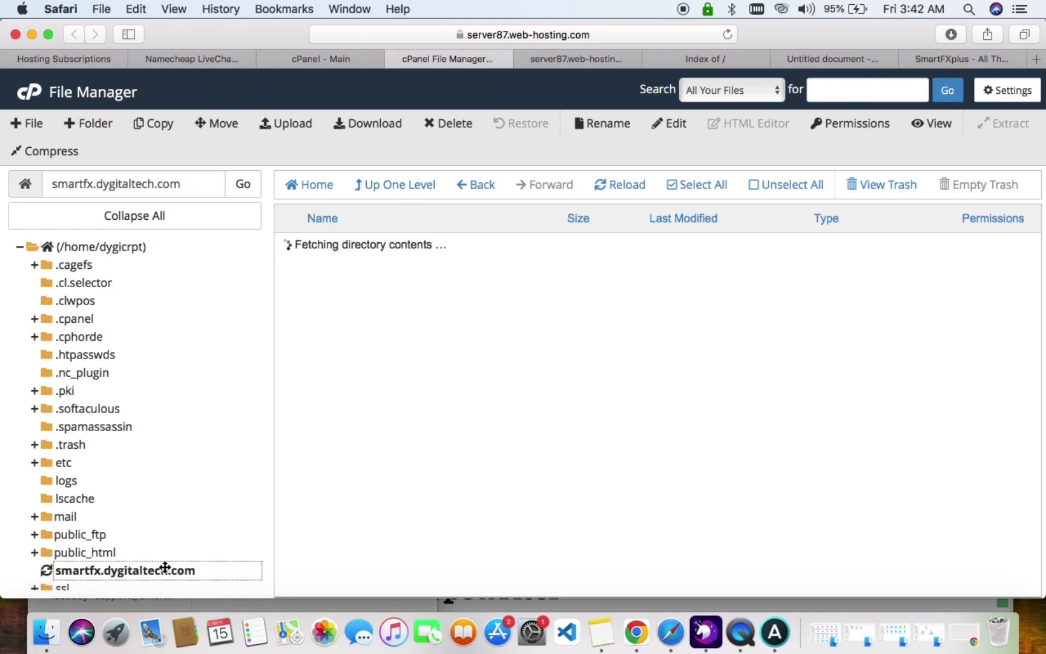
{"action": "left_click", "coordinate": [719, 59]}
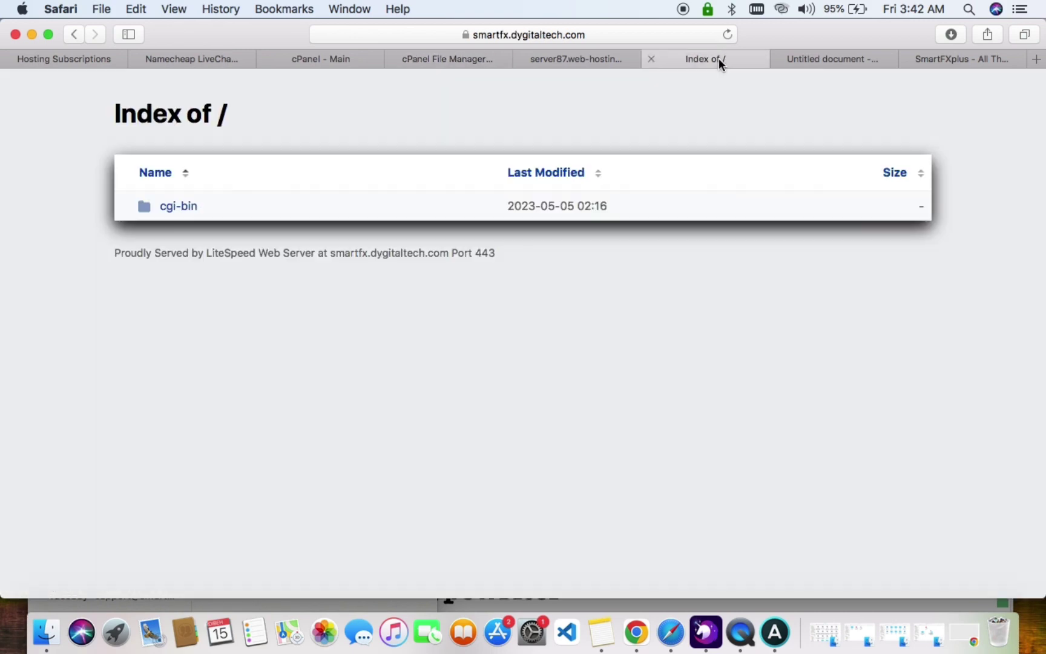
{"action": "right_click", "coordinate": [552, 120]}
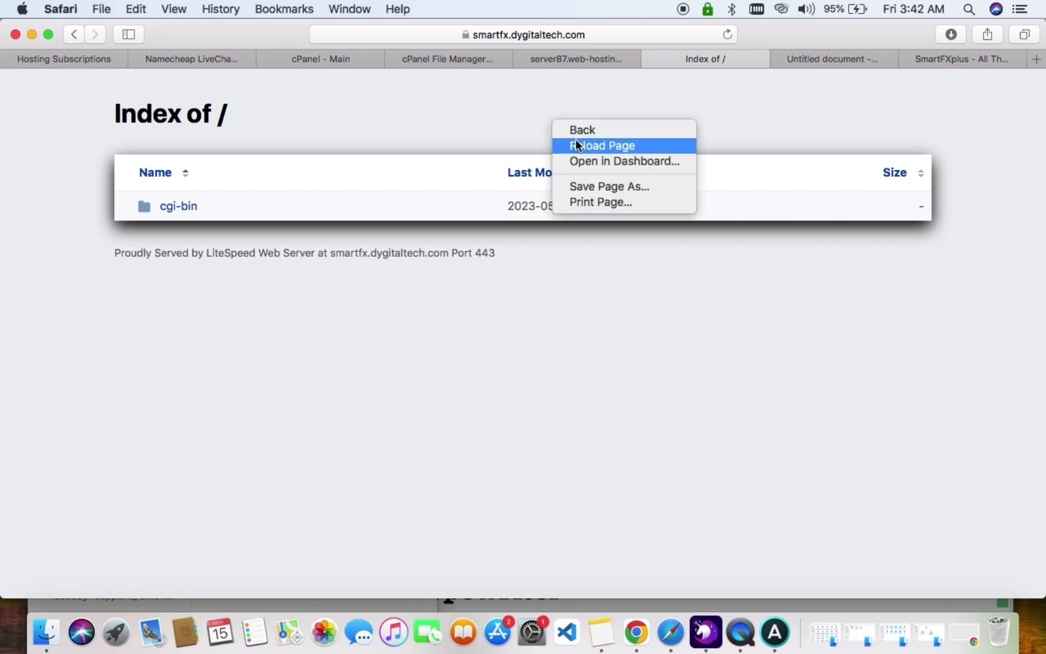
{"action": "left_click", "coordinate": [576, 144]}
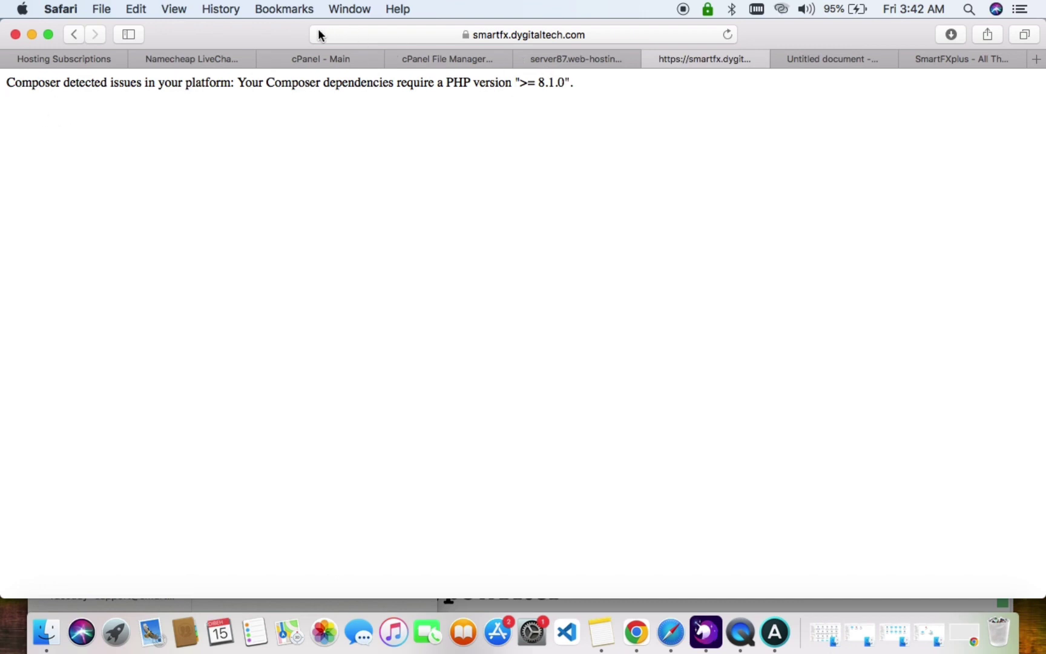
{"action": "left_click", "coordinate": [319, 56]}
Change the account's PHP version from 8.0 to 8.1 in Select PHP Version, then reload the subdomain site.
{"action": "left_click", "coordinate": [659, 138]}
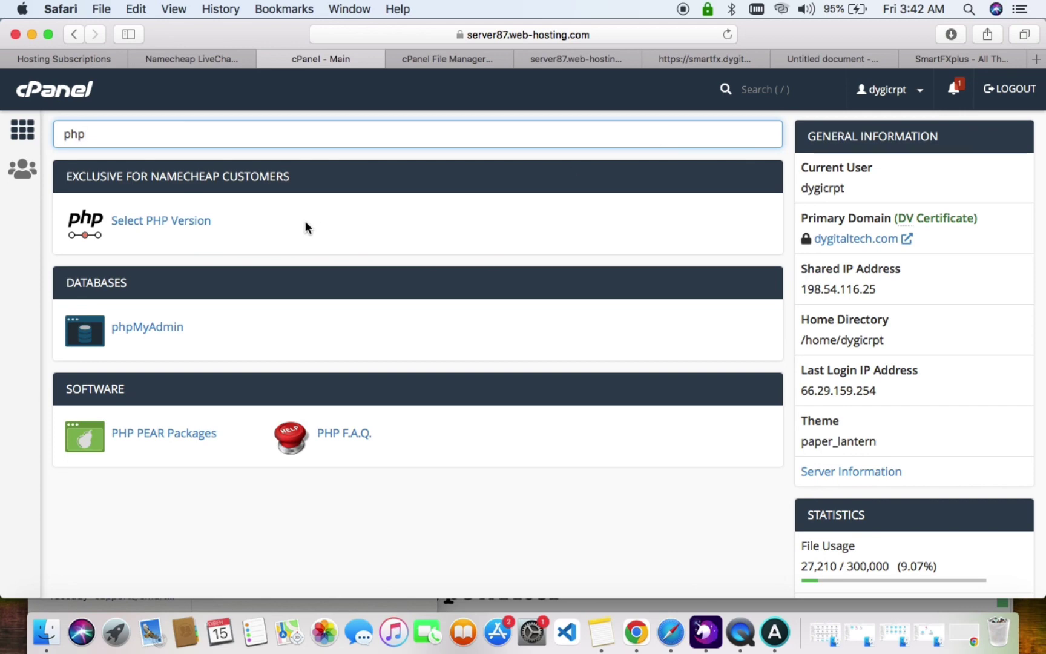
{"action": "left_click", "coordinate": [188, 223]}
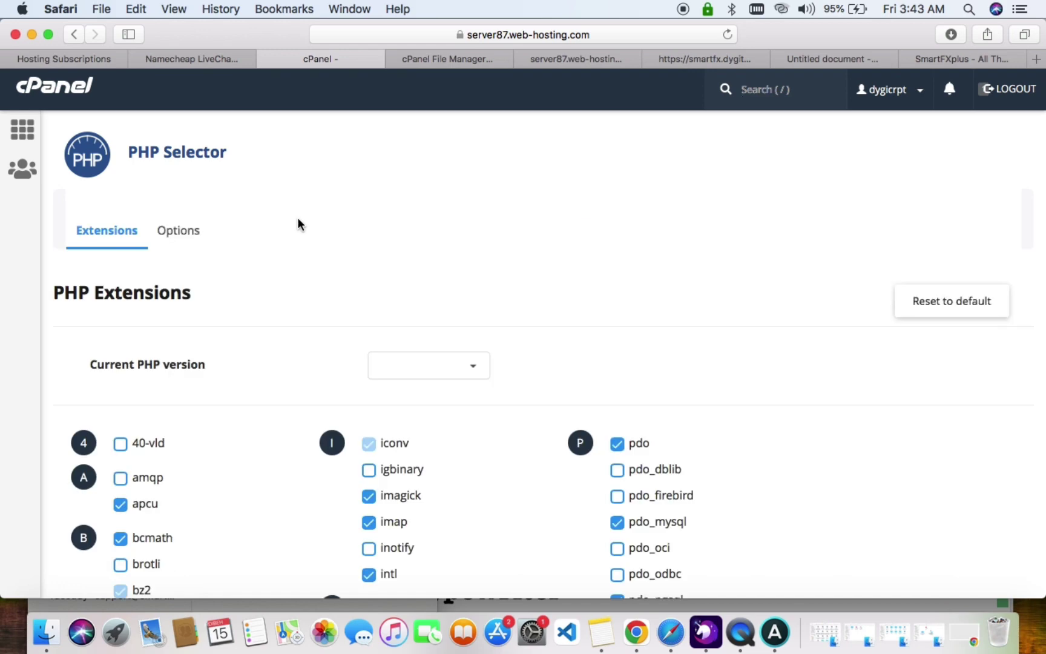
{"action": "left_click", "coordinate": [426, 365]}
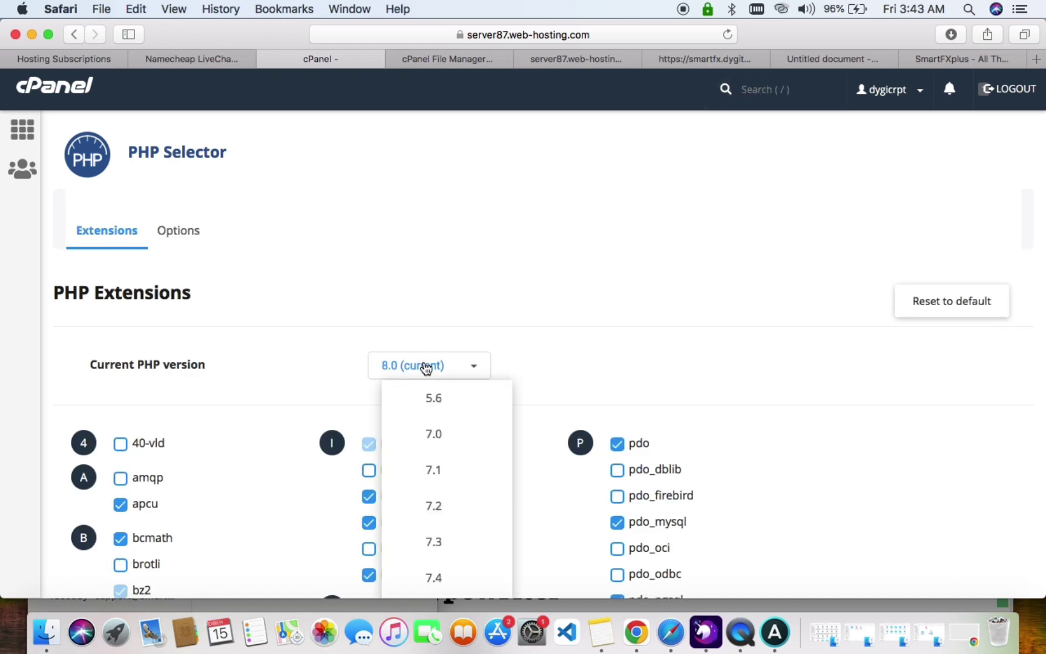
{"action": "scroll", "coordinate": [426, 367], "scroll_direction": "down", "scroll_amount": 5}
{"action": "left_click", "coordinate": [432, 347]}
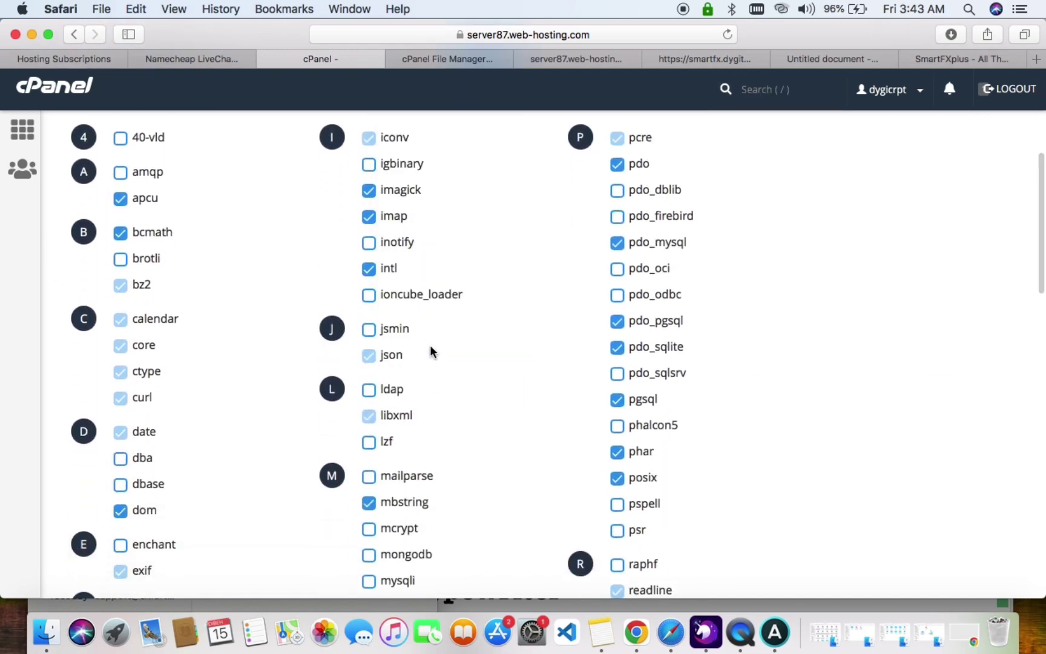
{"action": "scroll", "coordinate": [432, 348], "scroll_direction": "up", "scroll_amount": 5}
{"action": "left_click", "coordinate": [479, 369]}
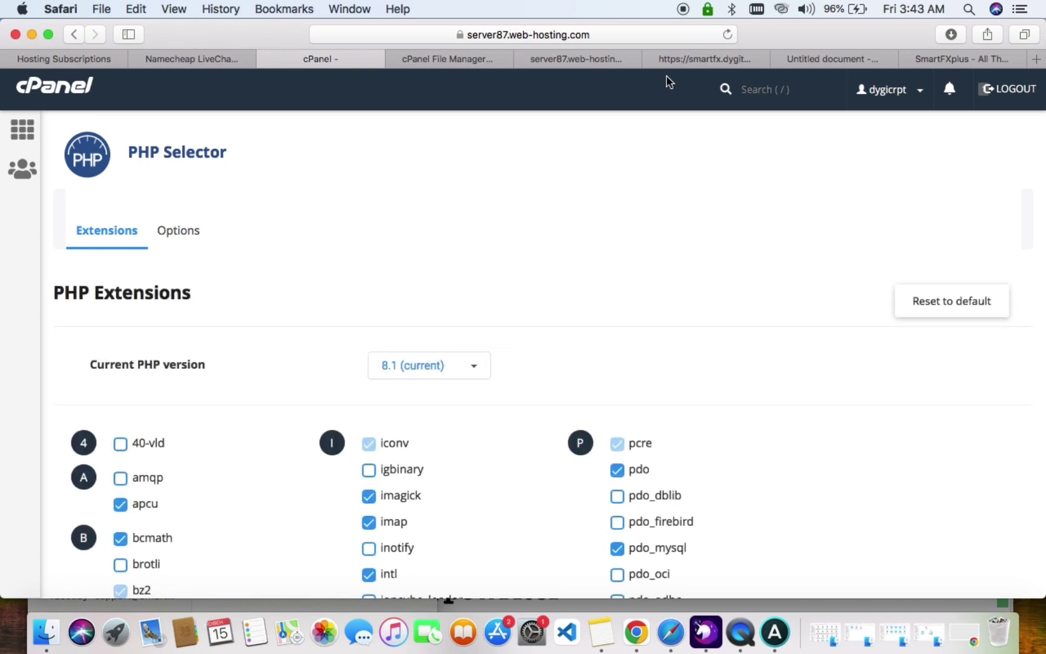
{"action": "left_click", "coordinate": [691, 57]}
{"action": "left_click", "coordinate": [728, 34]}
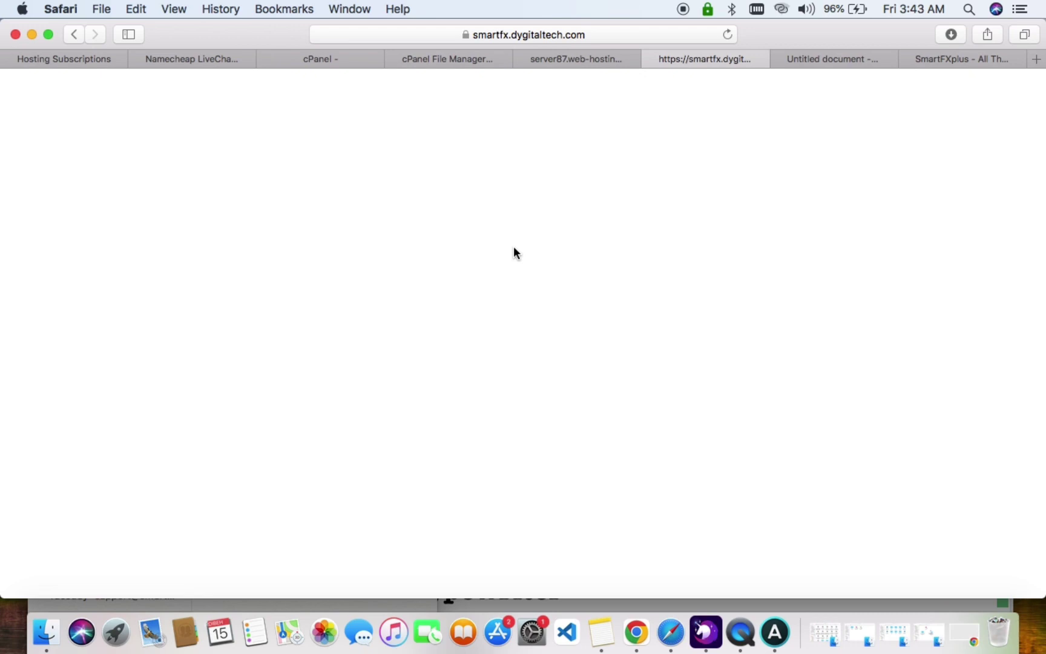
Open the site's .env file in the File Manager code editor.
{"action": "left_click", "coordinate": [461, 63]}
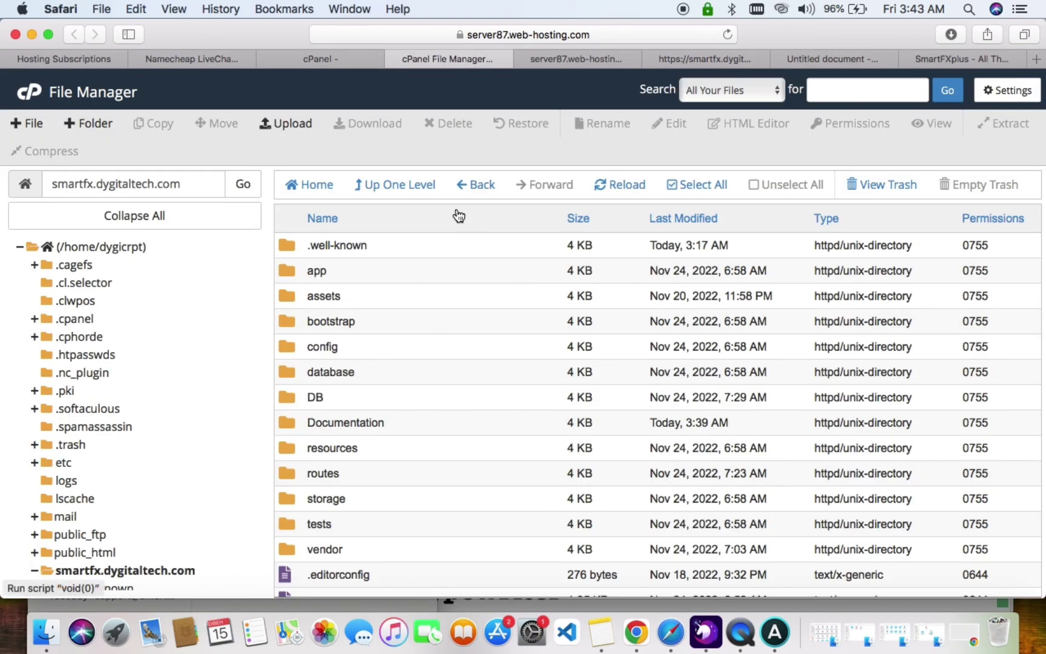
{"action": "scroll", "coordinate": [434, 341], "scroll_direction": "down", "scroll_amount": 8}
{"action": "scroll", "coordinate": [434, 348], "scroll_direction": "down", "scroll_amount": 3}
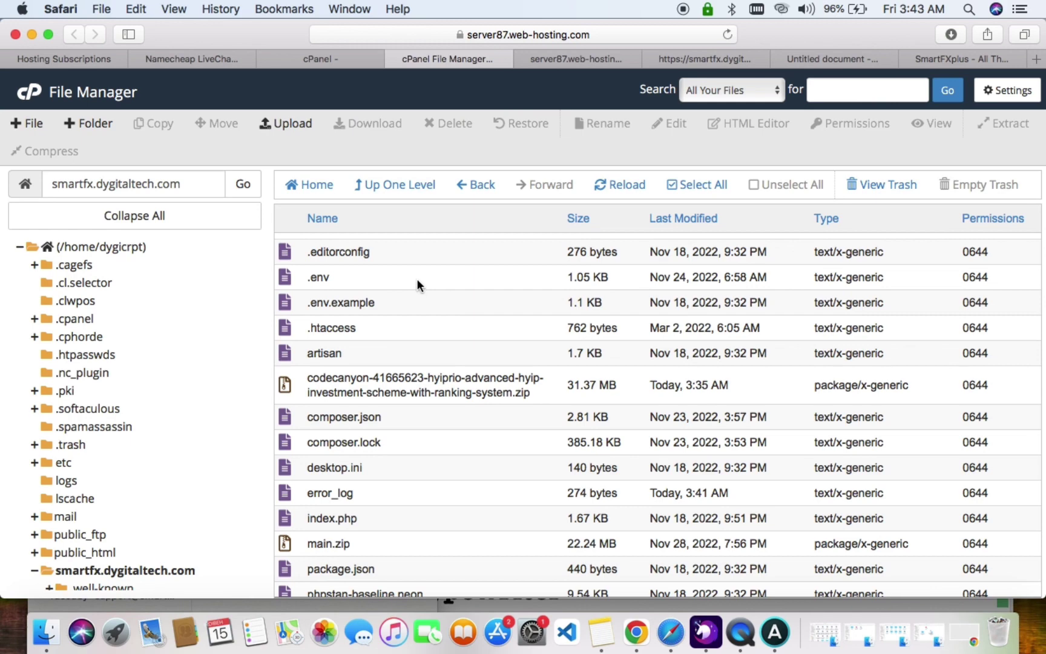
{"action": "right_click", "coordinate": [417, 278]}
{"action": "left_click", "coordinate": [448, 344]}
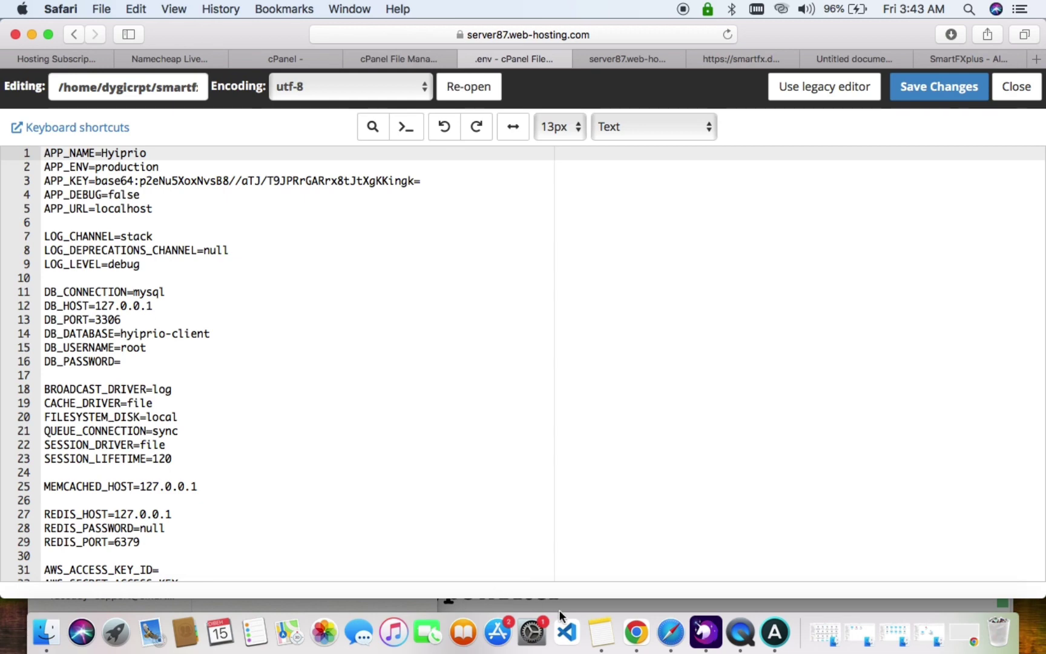
Replace DB_DATABASE hyiprio-client and DB_USERNAME root with dygicrpt_test from the notes.
{"action": "left_click", "coordinate": [601, 632]}
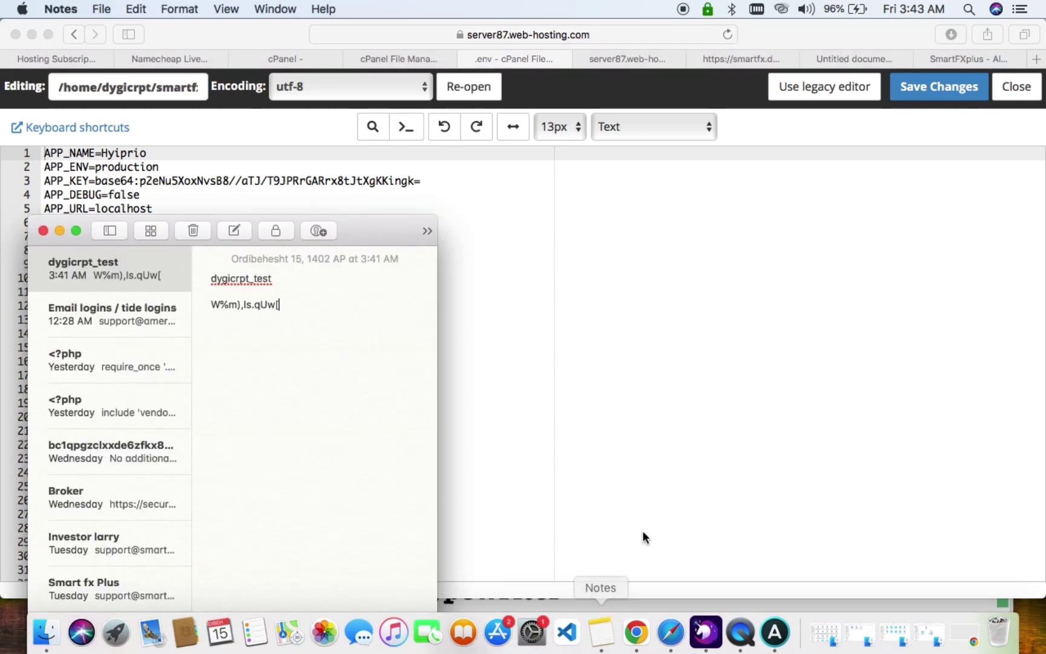
{"action": "left_click_drag", "start_coordinate": [273, 278], "coordinate": [180, 279]}
{"action": "key", "text": "super+c"}
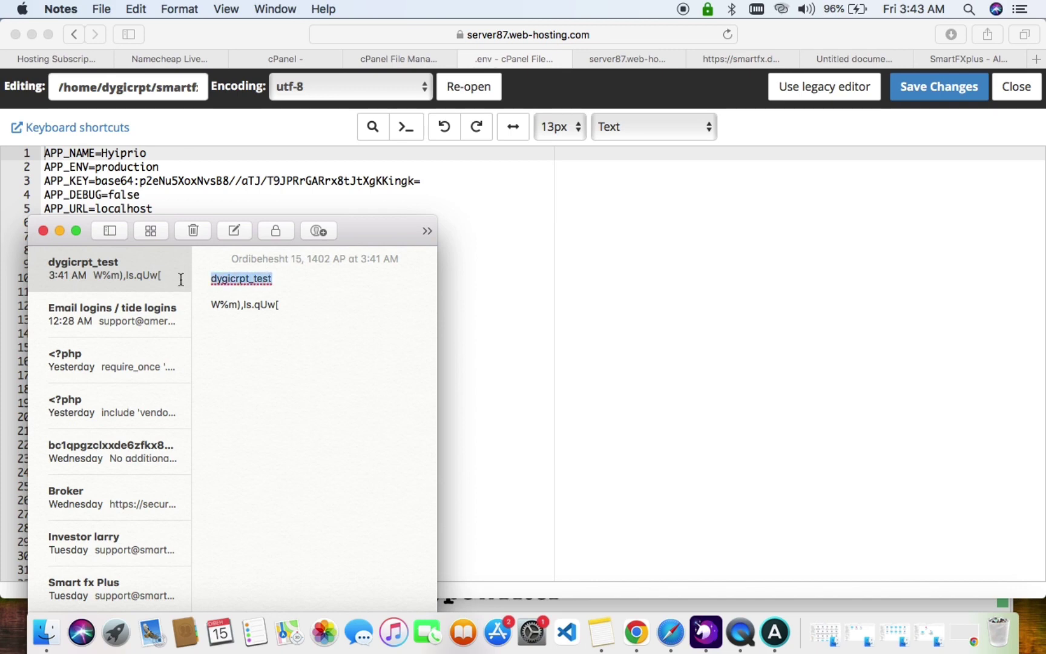
{"action": "left_click", "coordinate": [527, 323]}
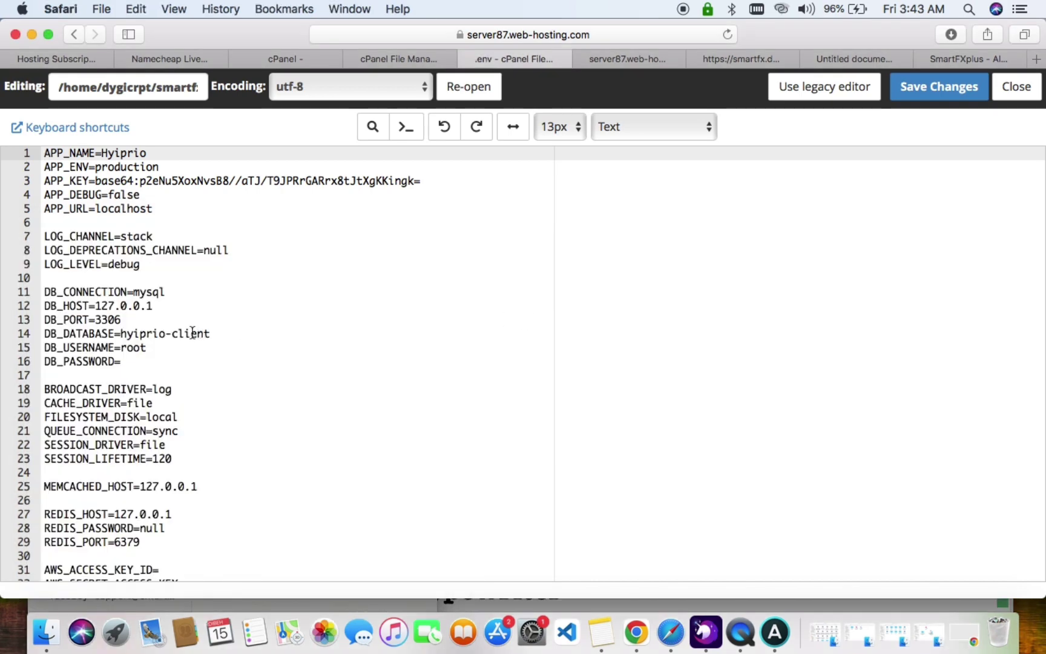
{"action": "left_click_drag", "start_coordinate": [121, 332], "coordinate": [216, 336]}
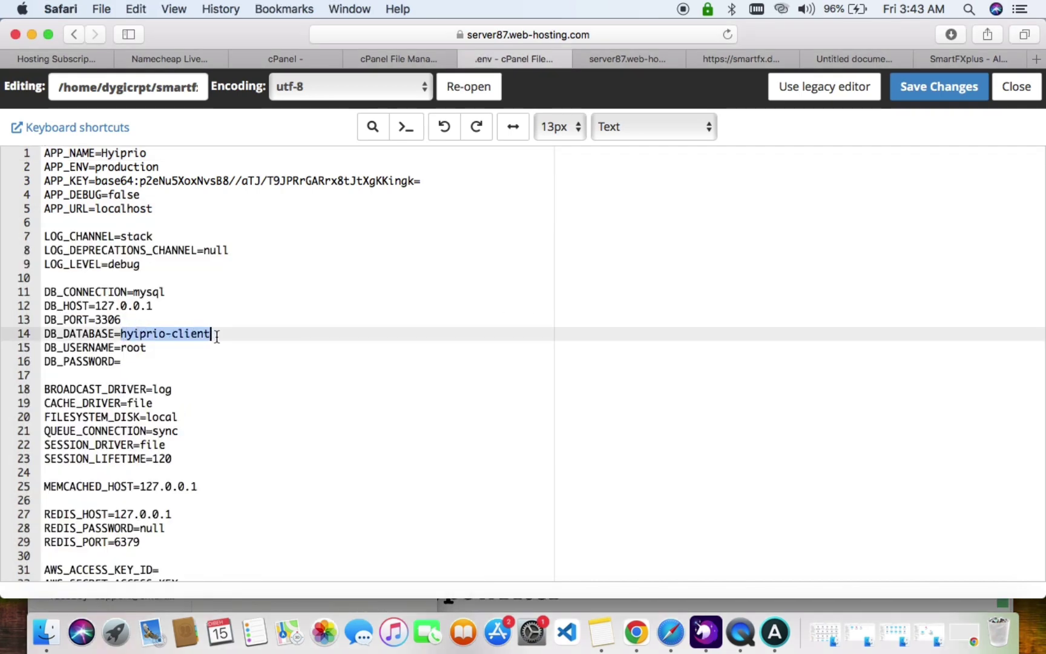
{"action": "key", "text": "super+v"}
{"action": "left_click_drag", "start_coordinate": [121, 348], "coordinate": [163, 348]}
{"action": "left_click", "coordinate": [161, 349]}
{"action": "key", "text": "super+v"}
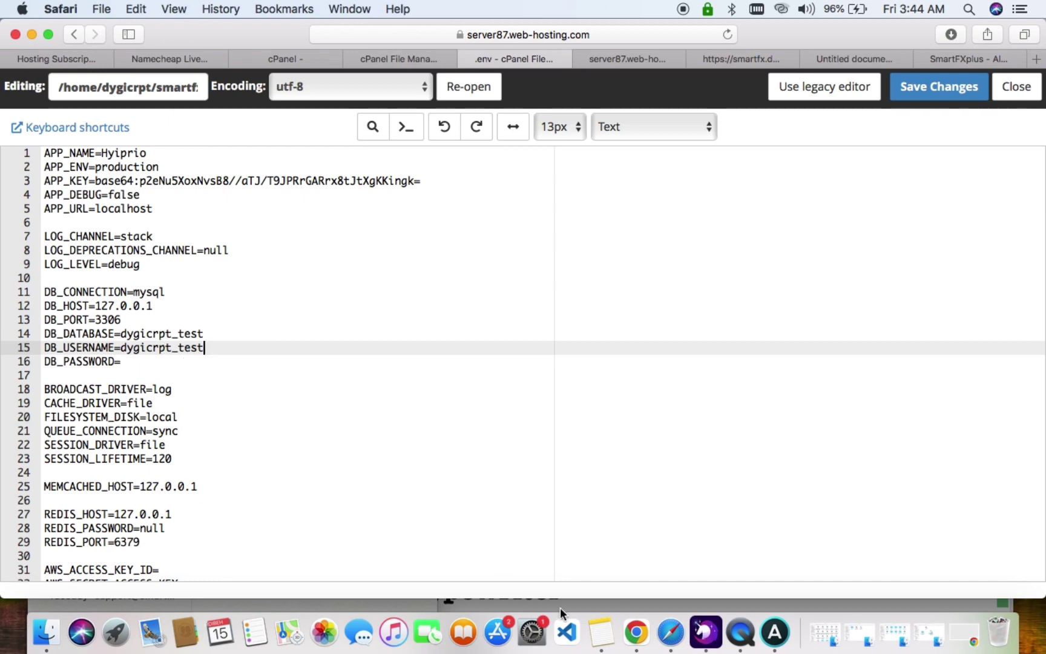
Copy the database password from the notes into DB_PASSWORD and save the .env file.
{"action": "left_click", "coordinate": [601, 632]}
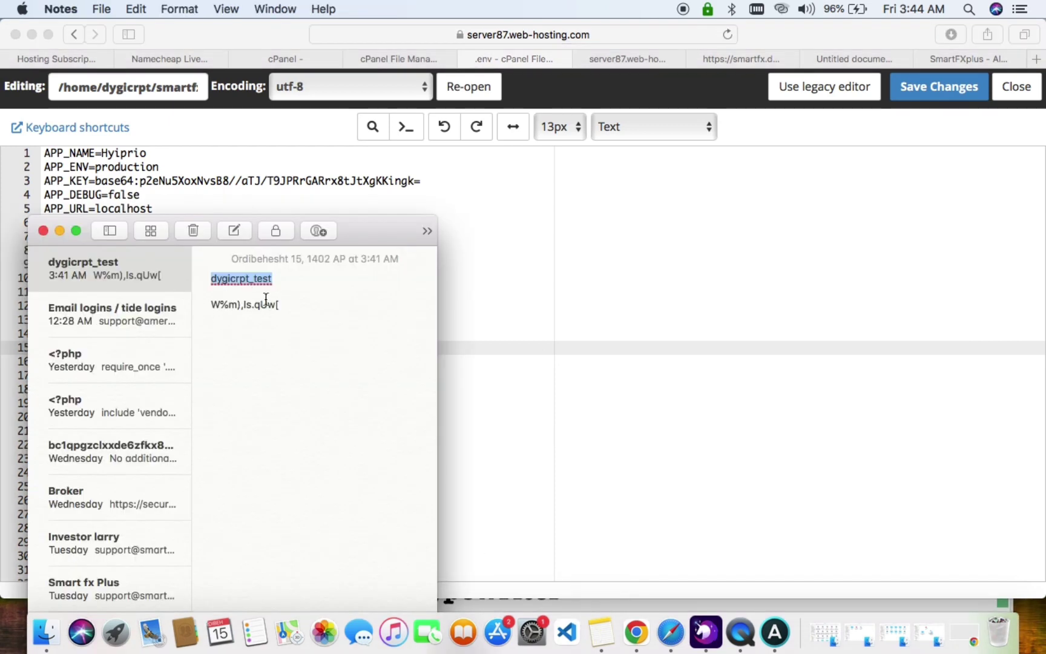
{"action": "left_click_drag", "start_coordinate": [285, 306], "coordinate": [191, 303]}
{"action": "key", "text": "super+c"}
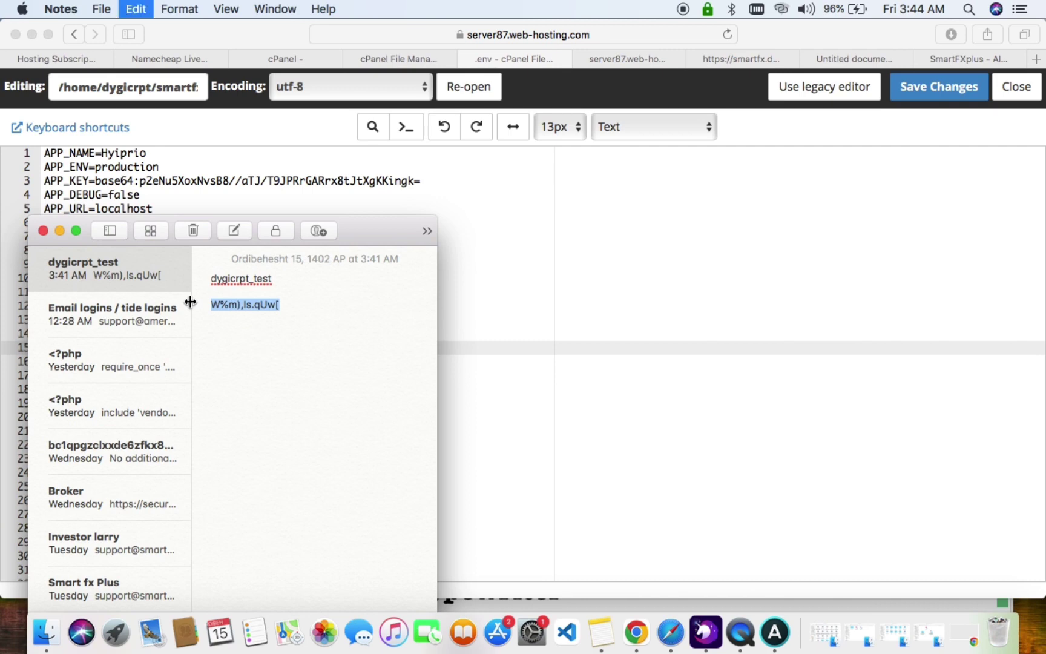
{"action": "left_click", "coordinate": [653, 283]}
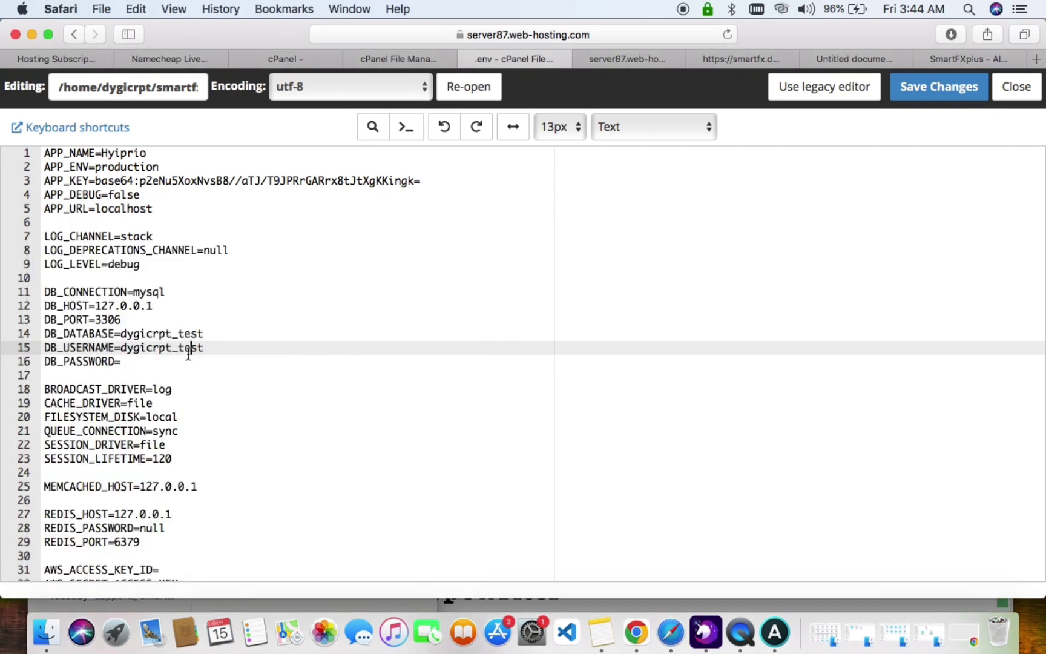
{"action": "left_click", "coordinate": [166, 360]}
{"action": "key", "text": "super+v"}
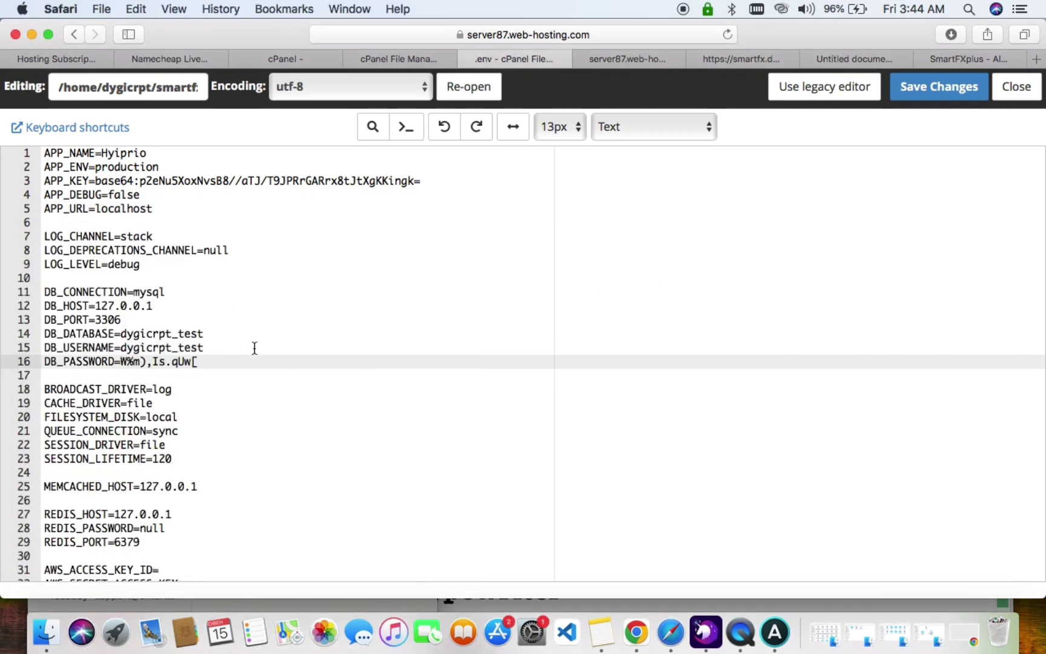
{"action": "scroll", "coordinate": [254, 316], "scroll_direction": "down", "scroll_amount": 7}
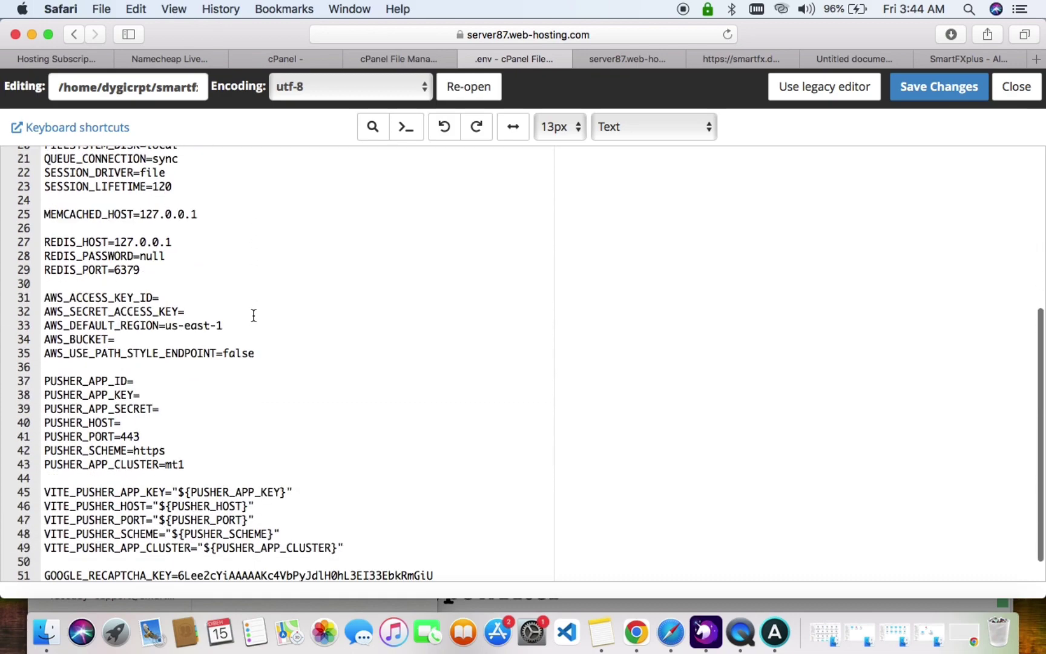
{"action": "left_click", "coordinate": [936, 93]}
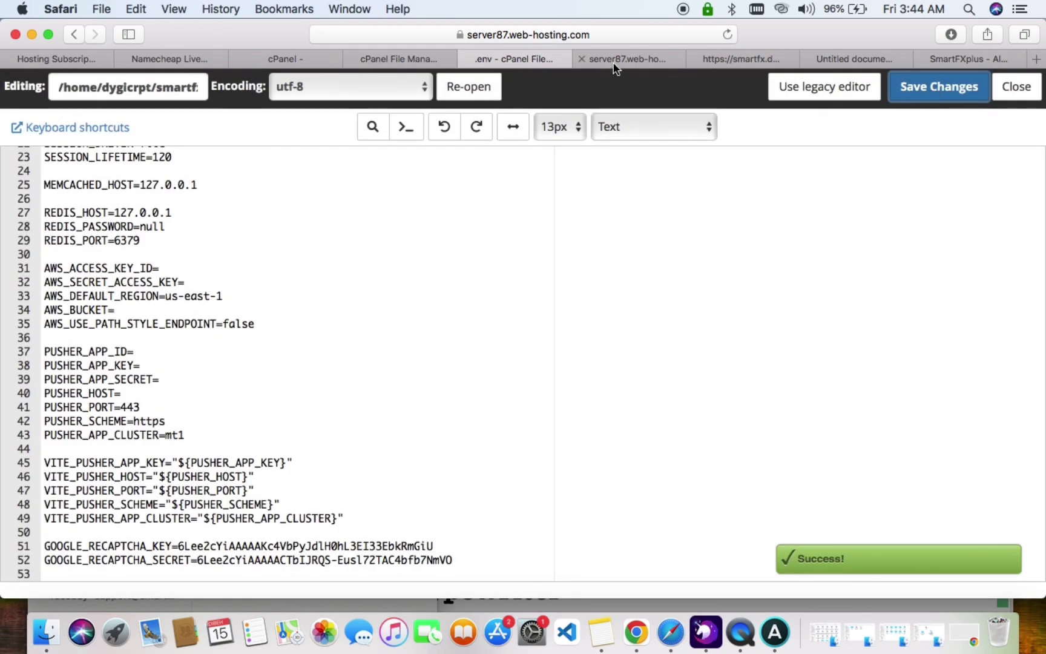
{"action": "left_click", "coordinate": [614, 61]}
{"action": "left_click", "coordinate": [747, 59]}
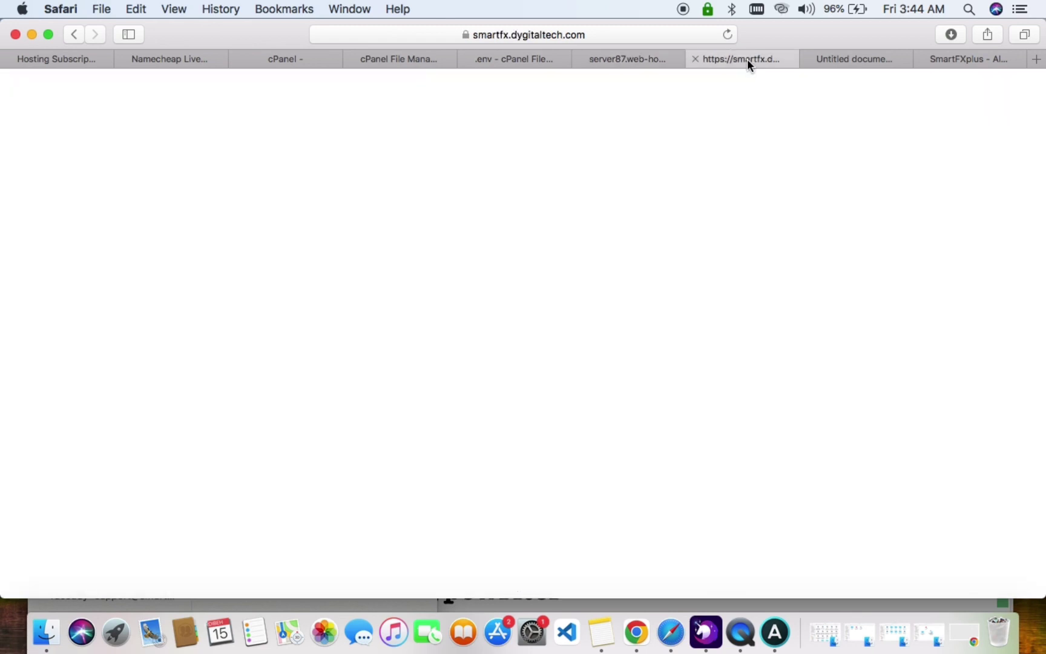
Reload the Hyiprio site, accept all cookies, and scroll through the homepage.
{"action": "left_click", "coordinate": [728, 34]}
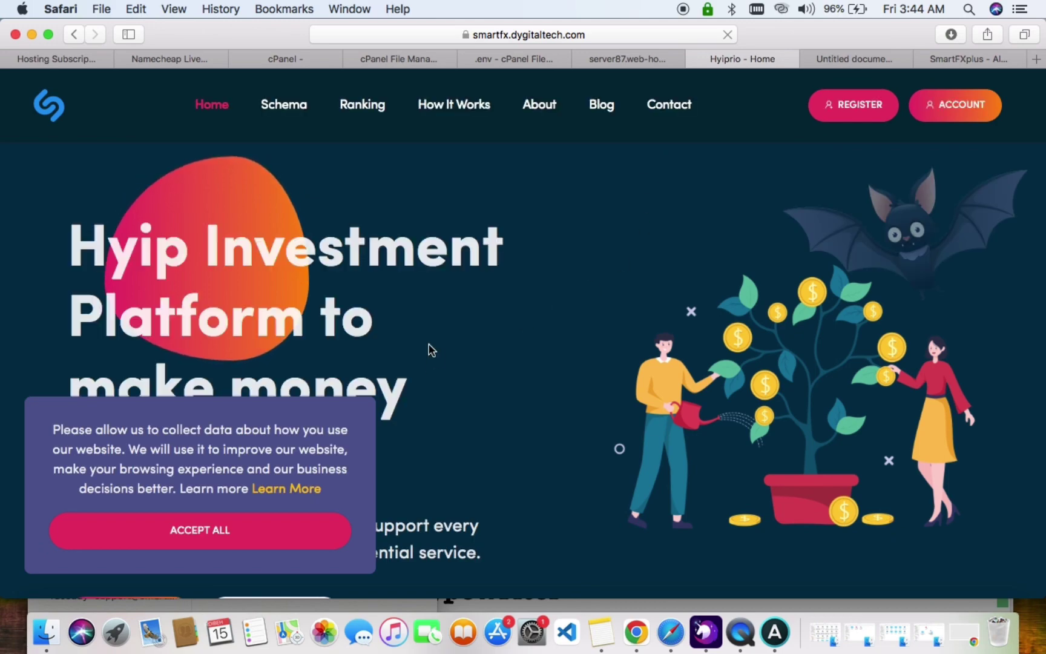
{"action": "left_click", "coordinate": [319, 530]}
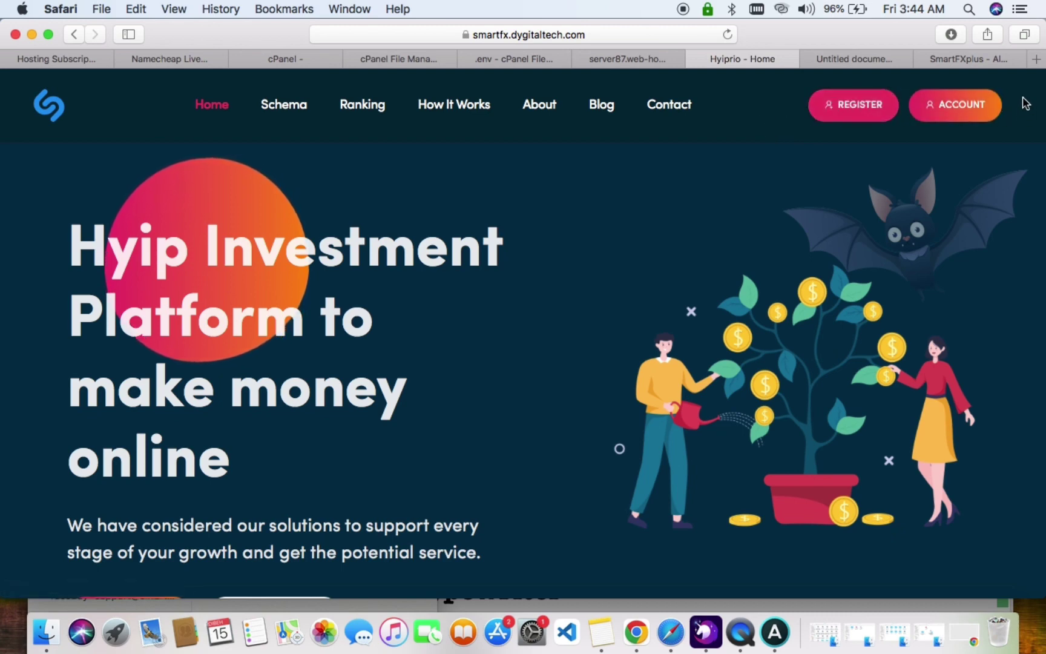
{"action": "scroll", "coordinate": [468, 323], "scroll_direction": "down", "scroll_amount": 5}
{"action": "scroll", "coordinate": [467, 324], "scroll_direction": "down", "scroll_amount": 5}
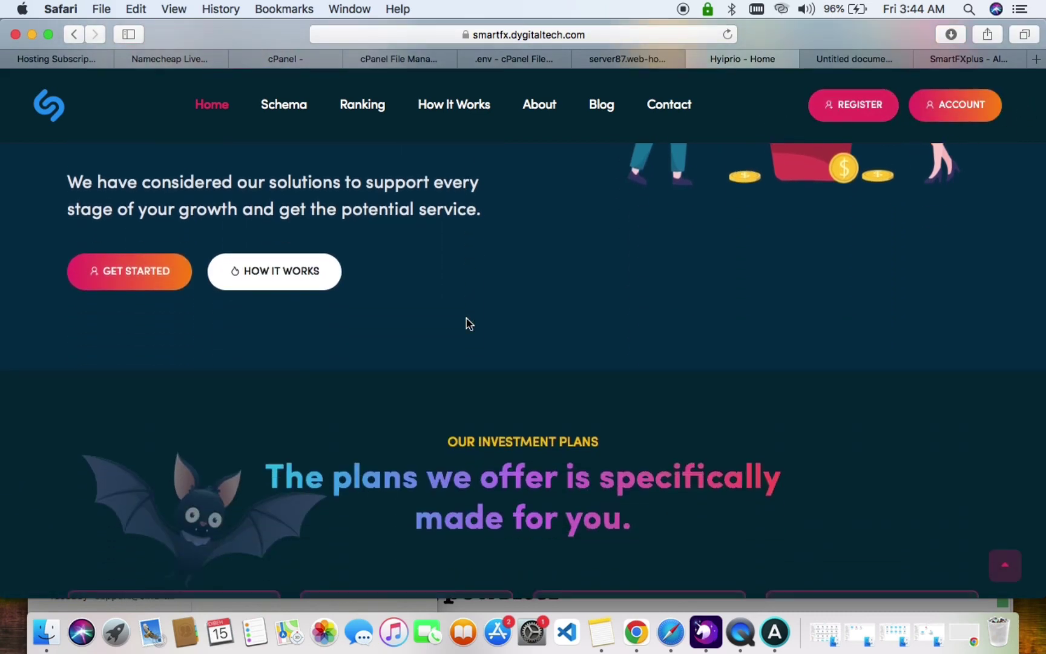
{"action": "scroll", "coordinate": [467, 323], "scroll_direction": "down", "scroll_amount": 15}
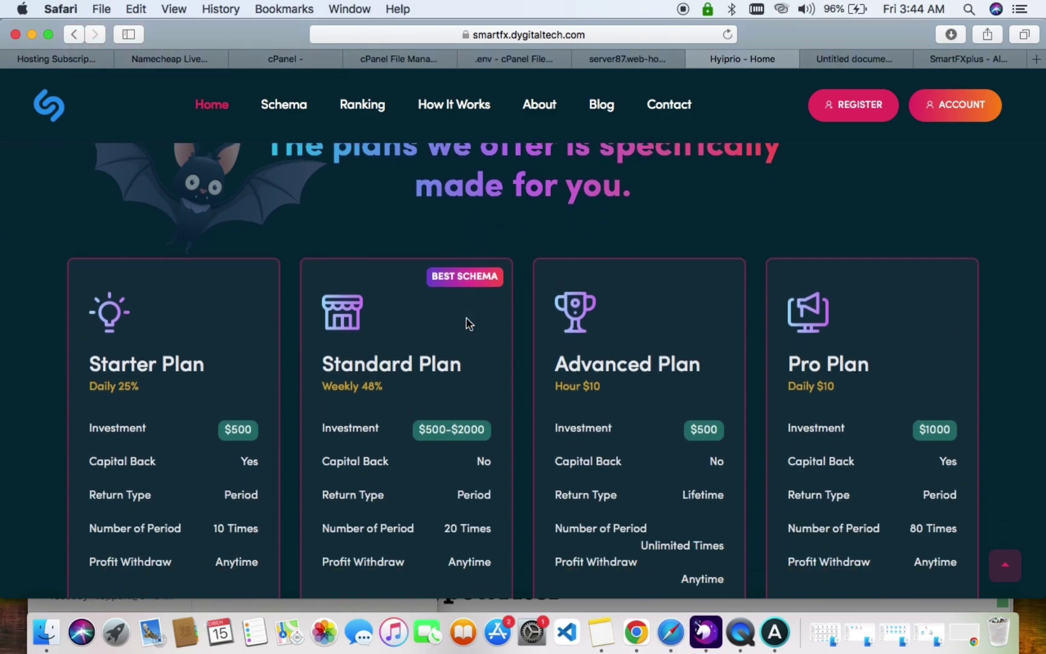
{"action": "scroll", "coordinate": [468, 324], "scroll_direction": "down", "scroll_amount": 20}
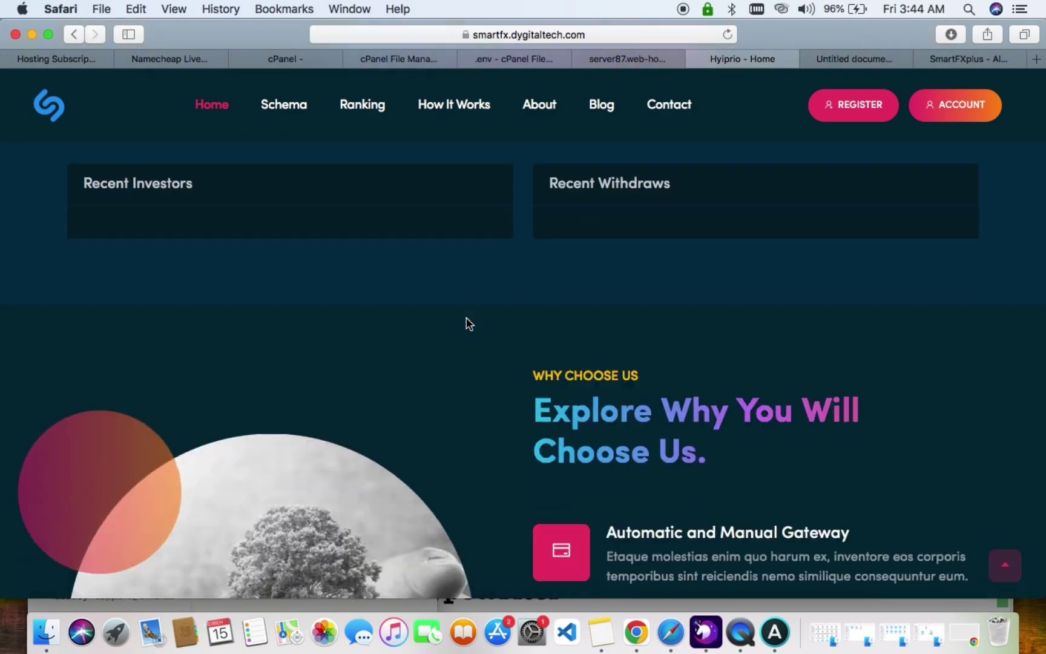
{"action": "scroll", "coordinate": [466, 324], "scroll_direction": "down", "scroll_amount": 20}
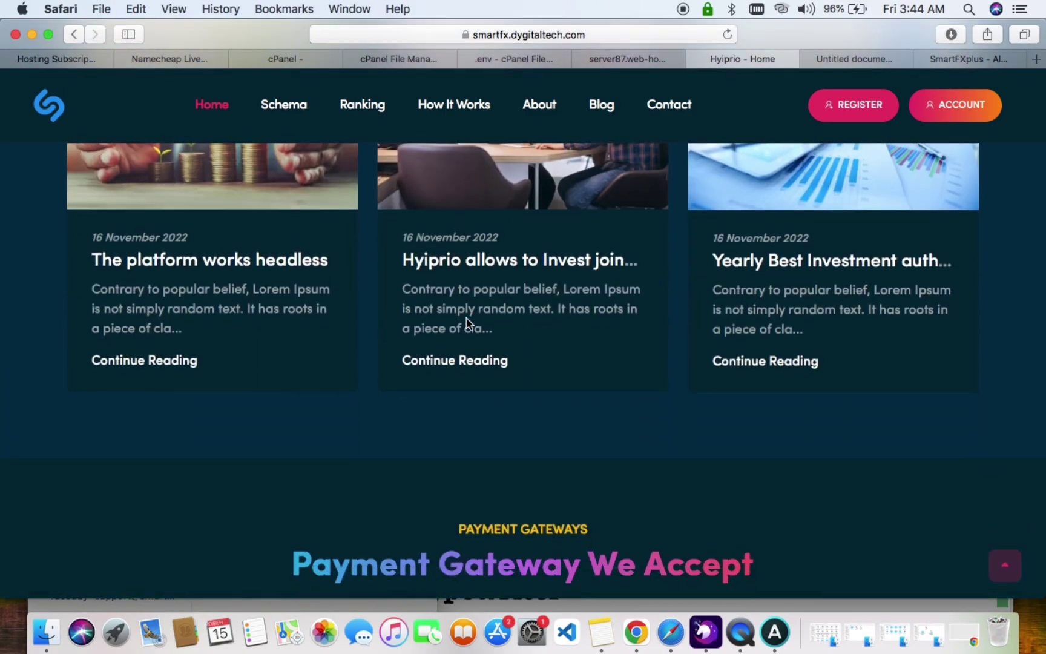
{"action": "scroll", "coordinate": [467, 321], "scroll_direction": "up", "scroll_amount": 20}
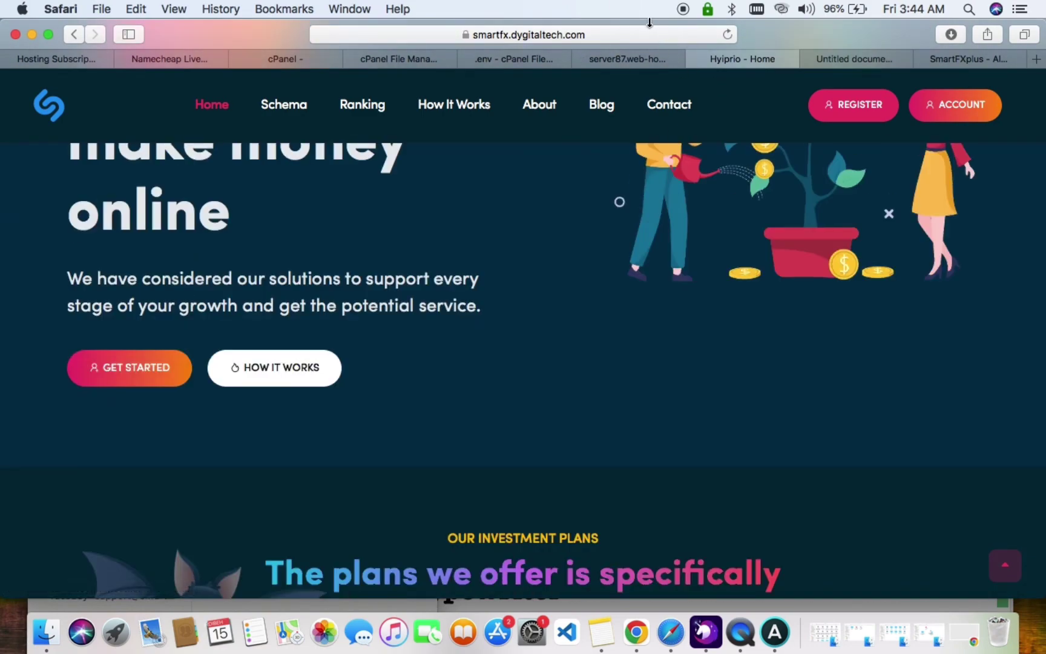
Open the admin login page at smartfx.dygitaltech.com/admin.
{"action": "left_click", "coordinate": [651, 37]}
{"action": "left_click", "coordinate": [651, 36]}
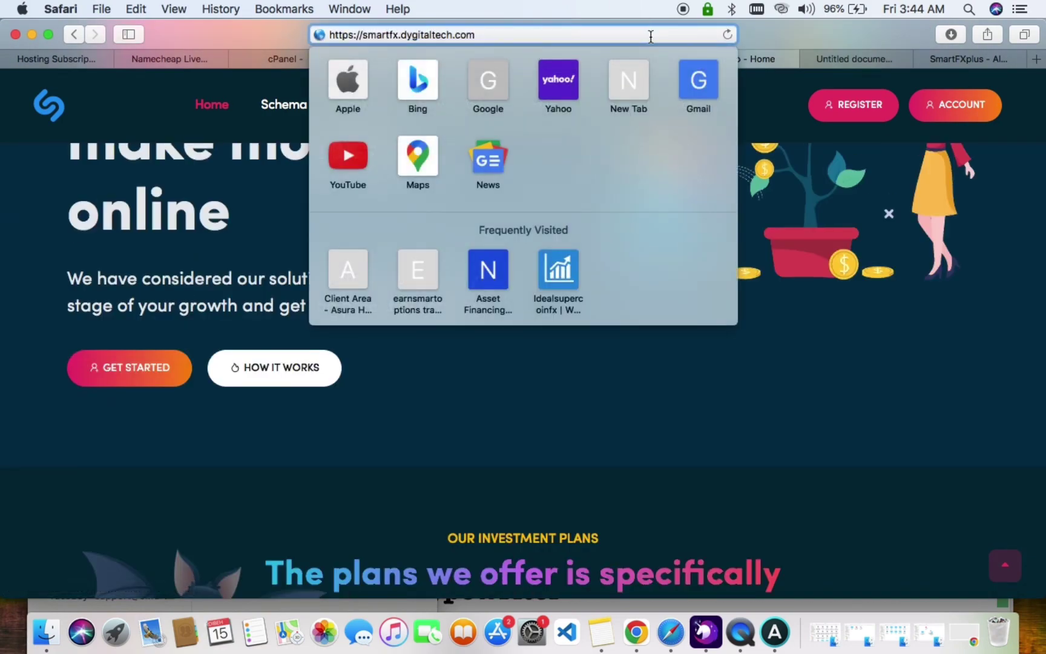
{"action": "type", "text": "/admin"}
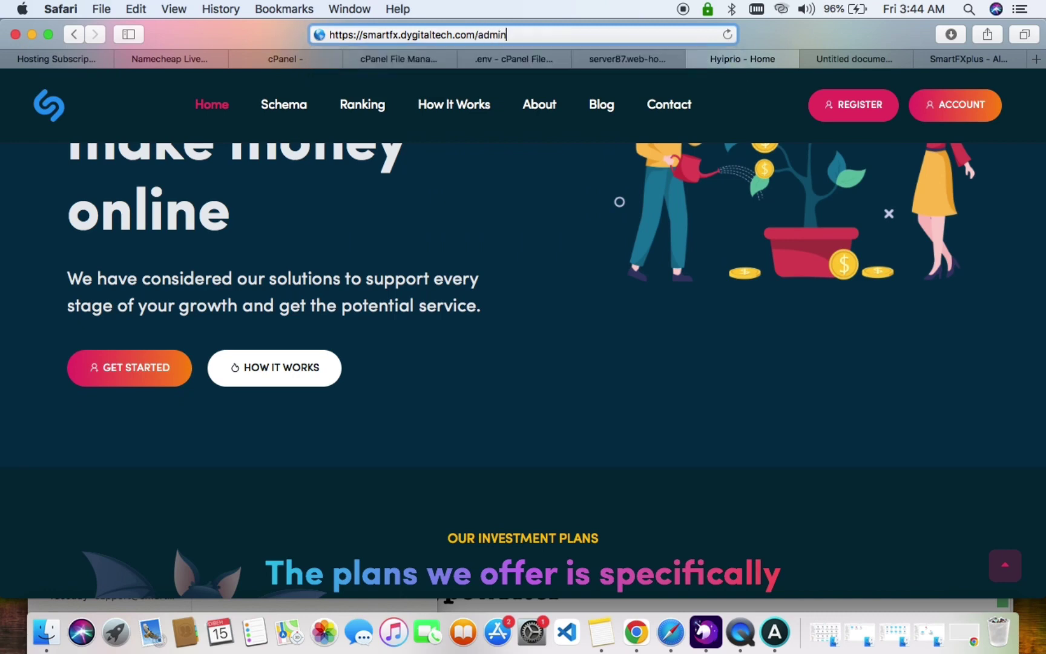
{"action": "key", "text": "Return"}
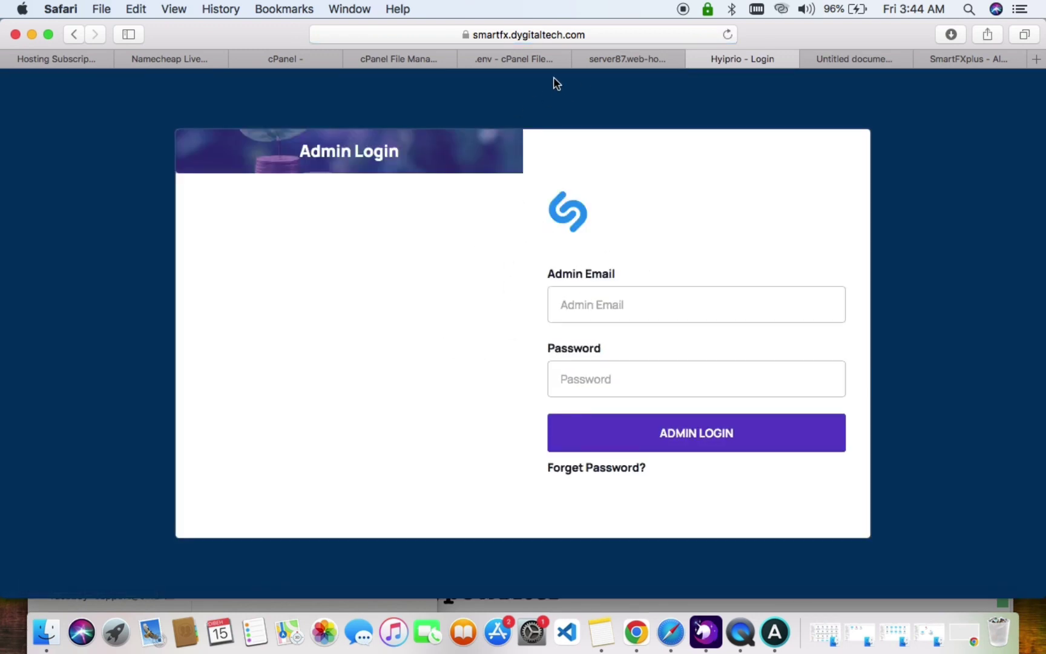
{"action": "left_click", "coordinate": [609, 57]}
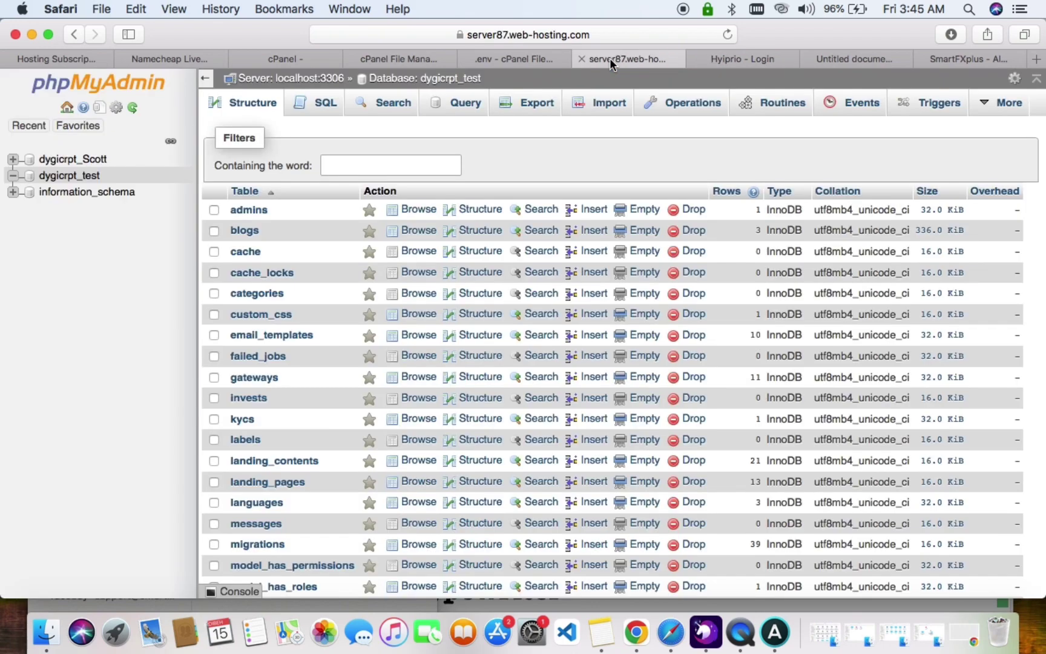
Open the admins table, edit its single Supar Admin row, and select the email value.
{"action": "left_click", "coordinate": [254, 210]}
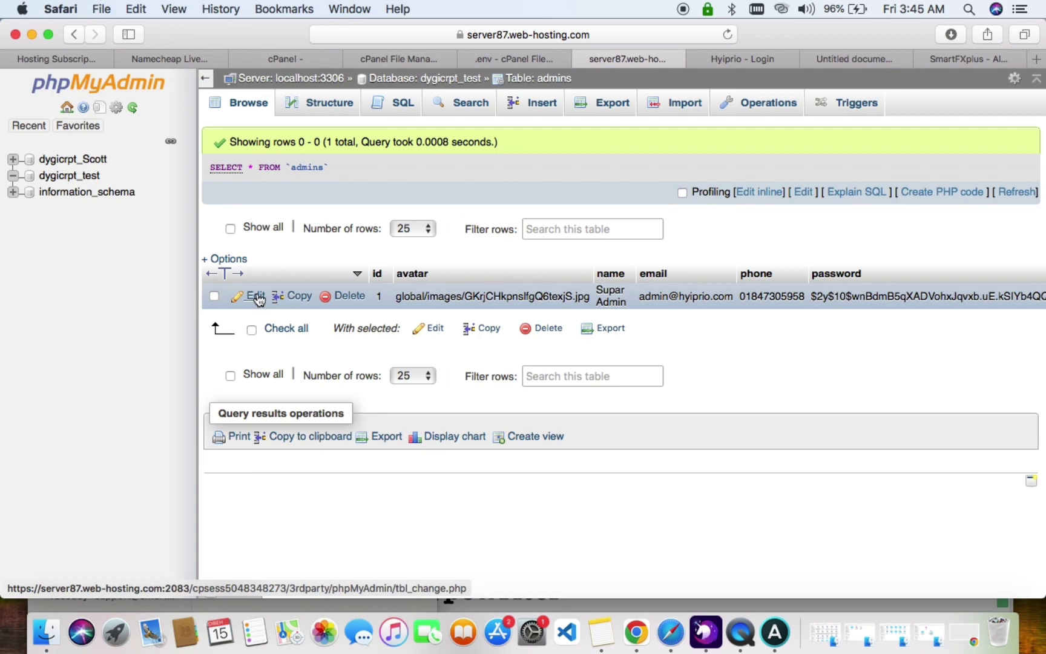
{"action": "left_click", "coordinate": [256, 297]}
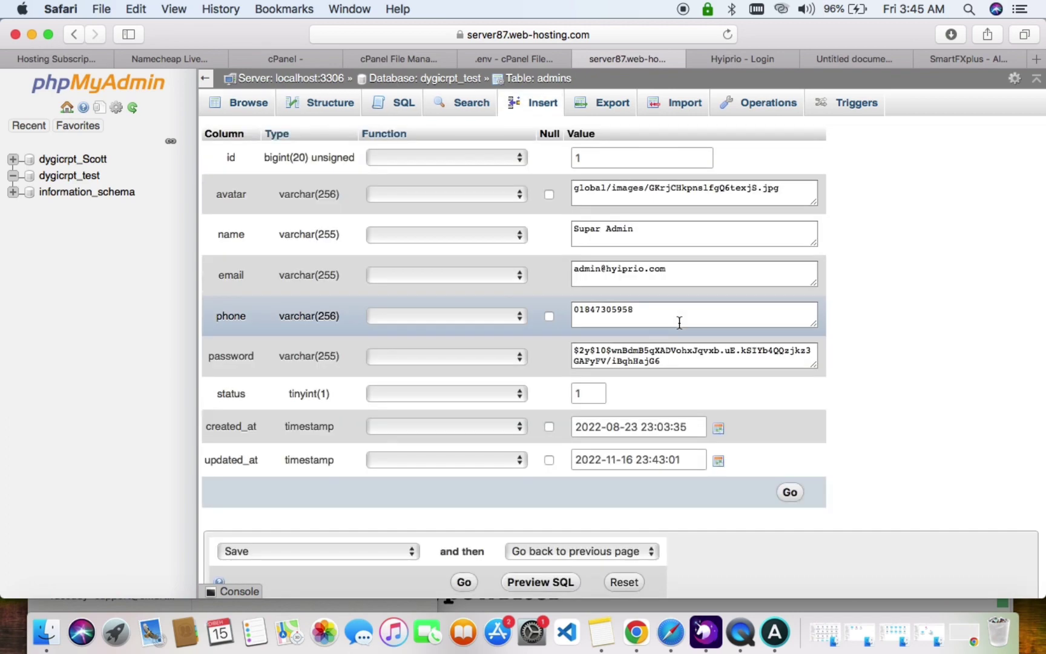
{"action": "left_click_drag", "start_coordinate": [680, 273], "coordinate": [513, 254]}
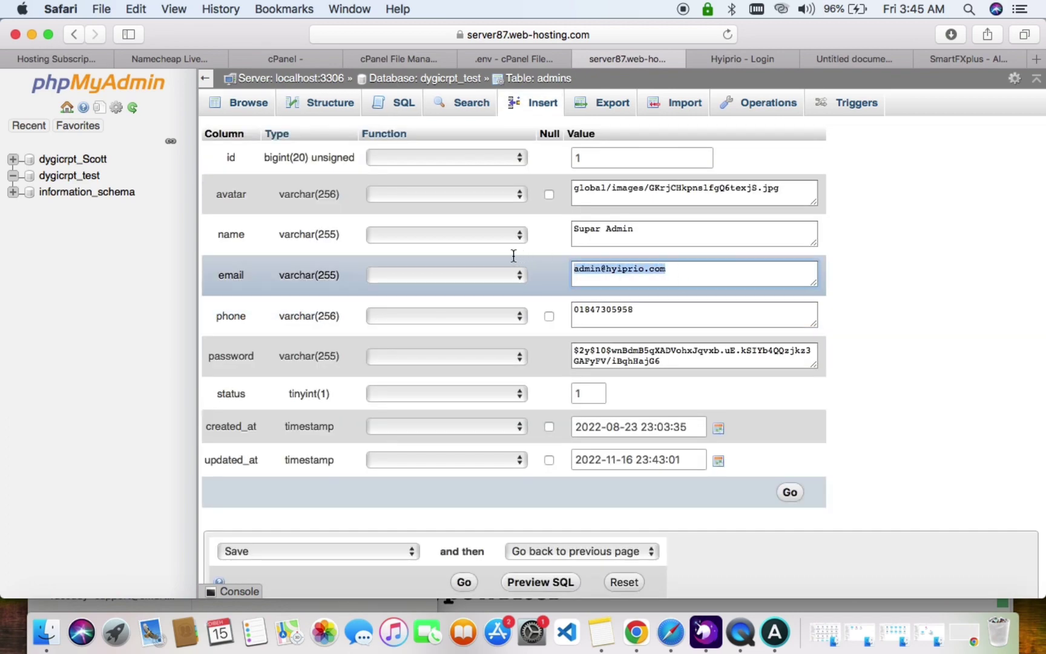
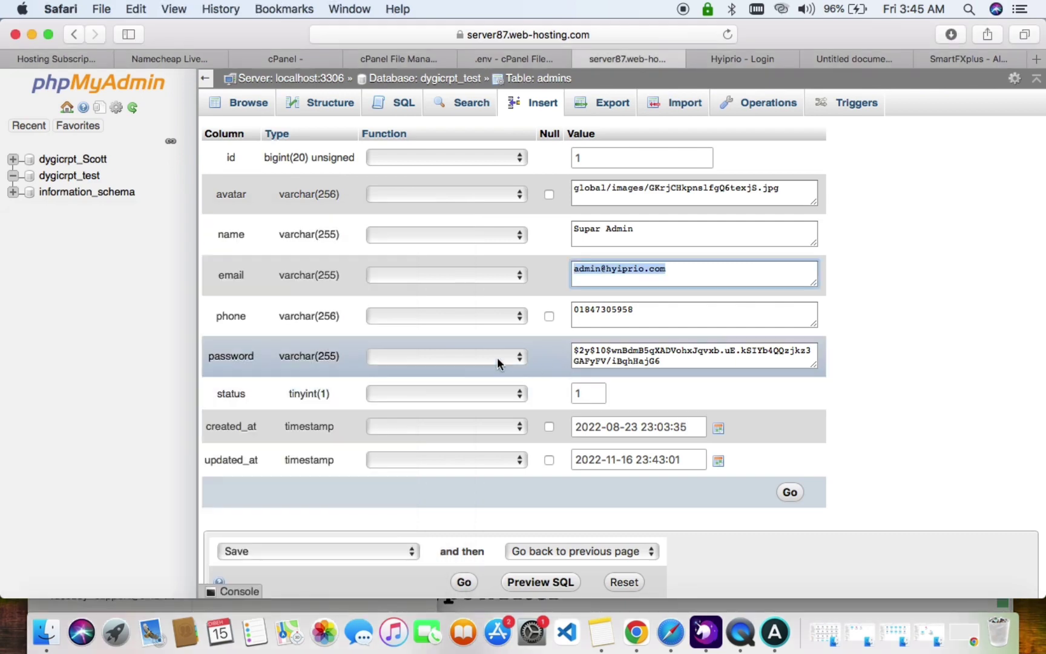
{"action": "left_click", "coordinate": [497, 357]}
{"action": "scroll", "coordinate": [466, 431], "scroll_direction": "down", "scroll_amount": 5}
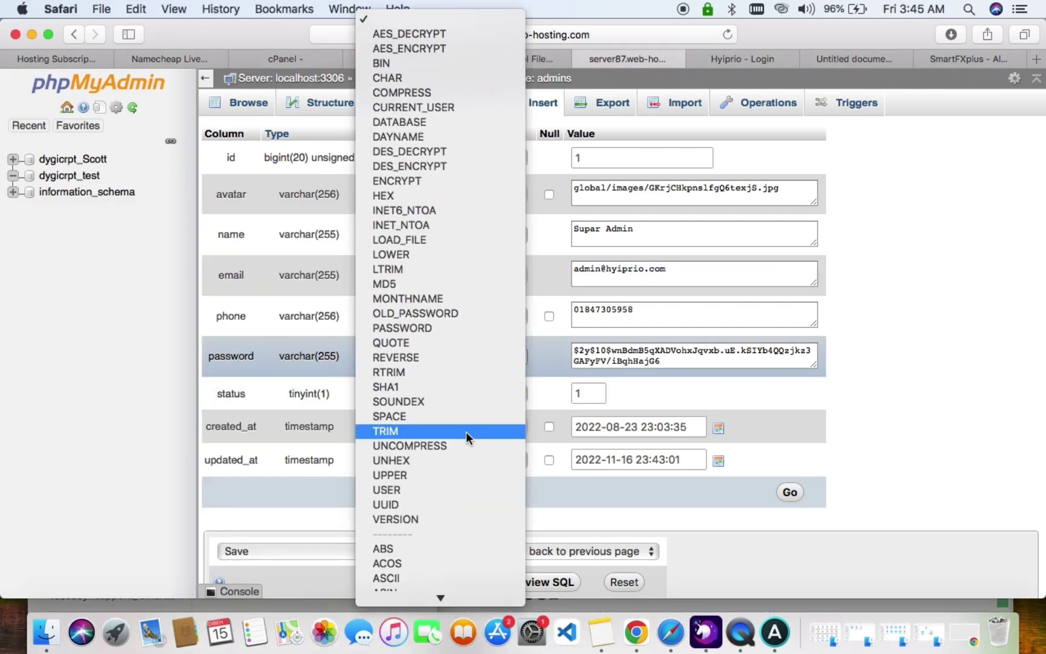
{"action": "left_click", "coordinate": [440, 181]}
{"action": "left_click_drag", "start_coordinate": [675, 359], "coordinate": [532, 328]}
{"action": "type", "text": "Admin"}
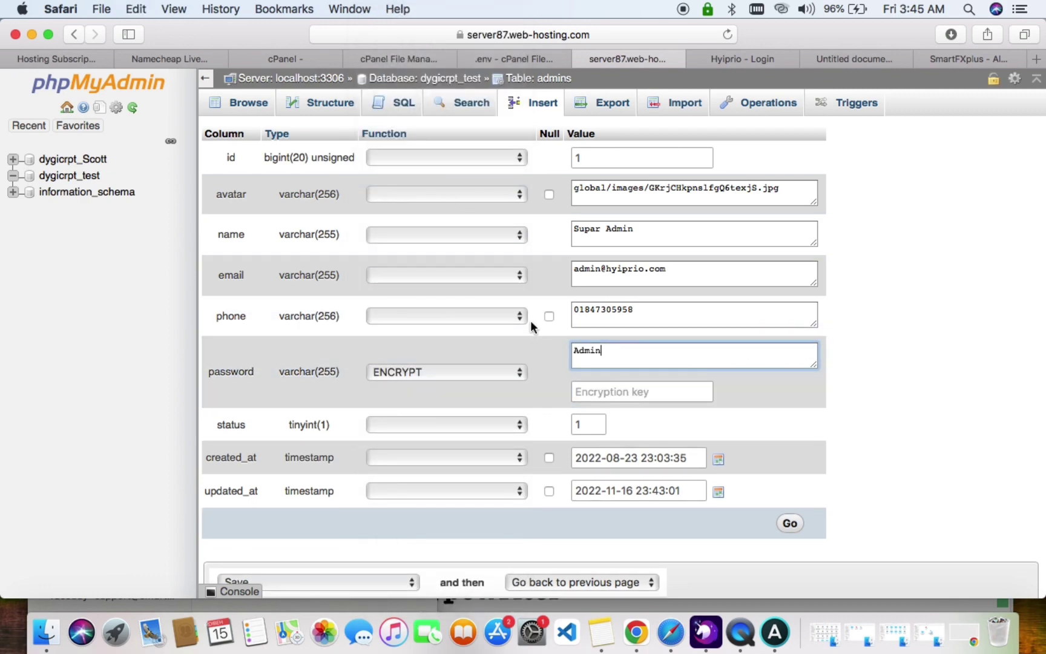
{"action": "scroll", "coordinate": [637, 377], "scroll_direction": "down", "scroll_amount": 3}
{"action": "left_click", "coordinate": [791, 434]}
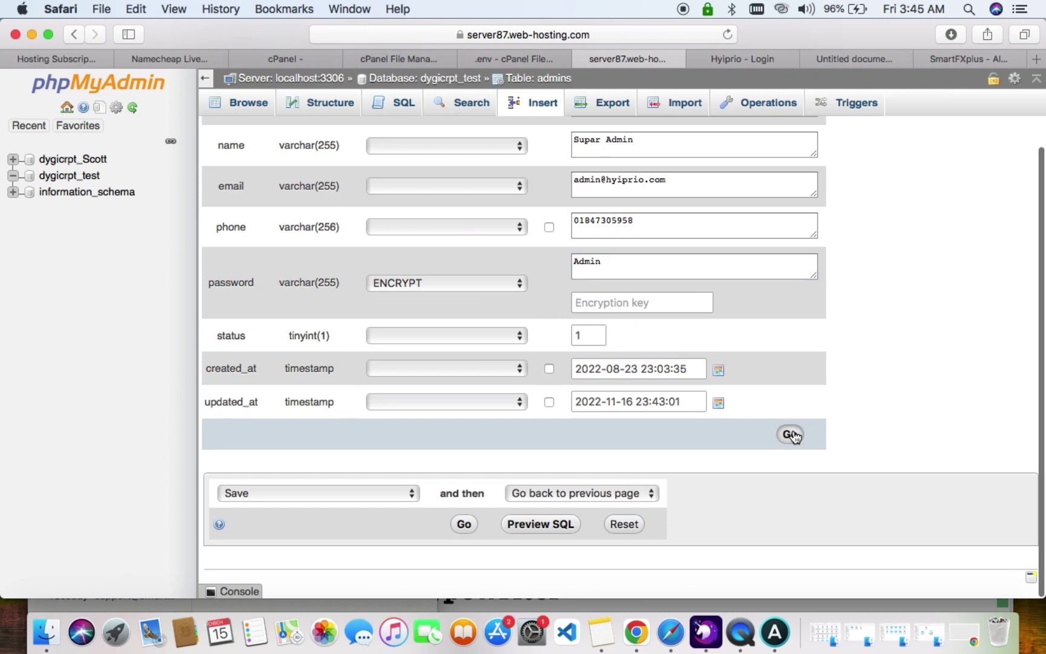
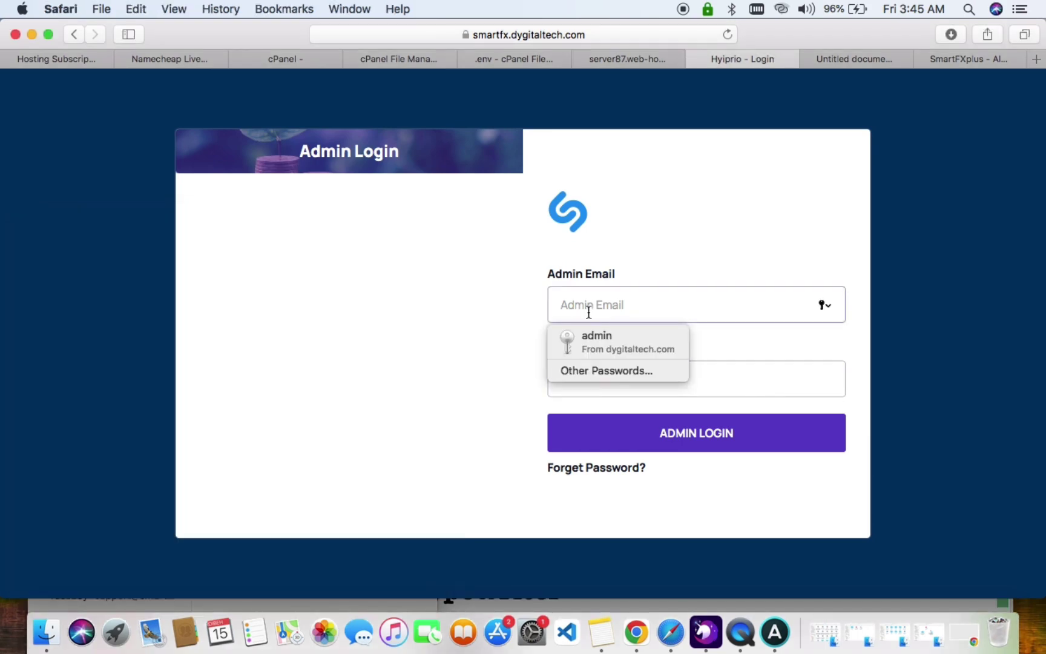
Log in as admin with the saved autofill credentials and decline saving the password.
{"action": "left_click", "coordinate": [624, 342]}
{"action": "left_click", "coordinate": [670, 433]}
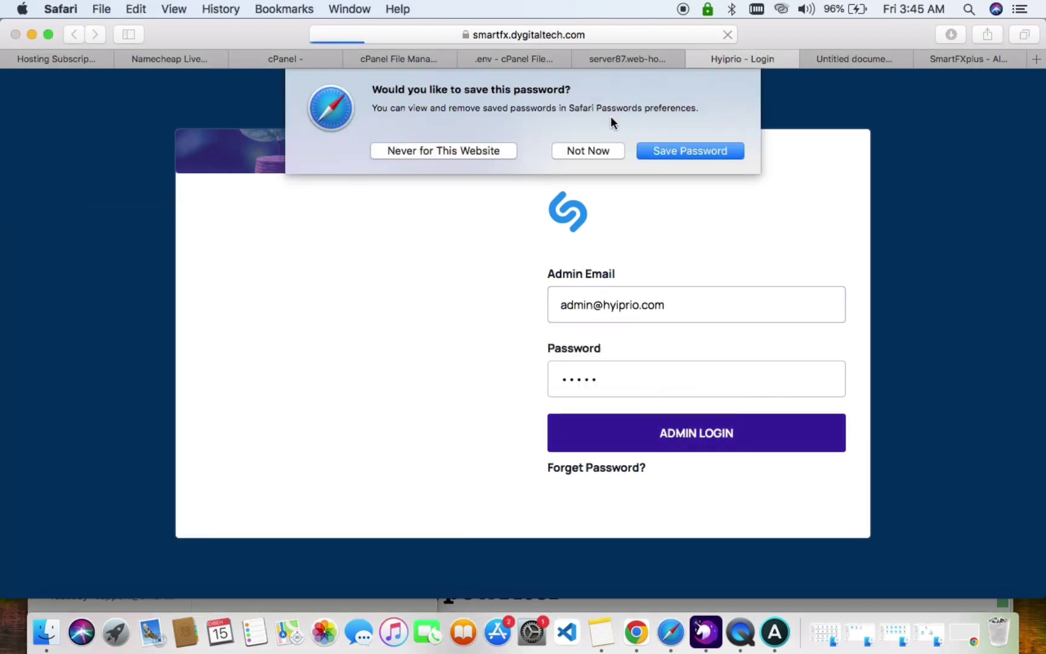
{"action": "left_click", "coordinate": [604, 150]}
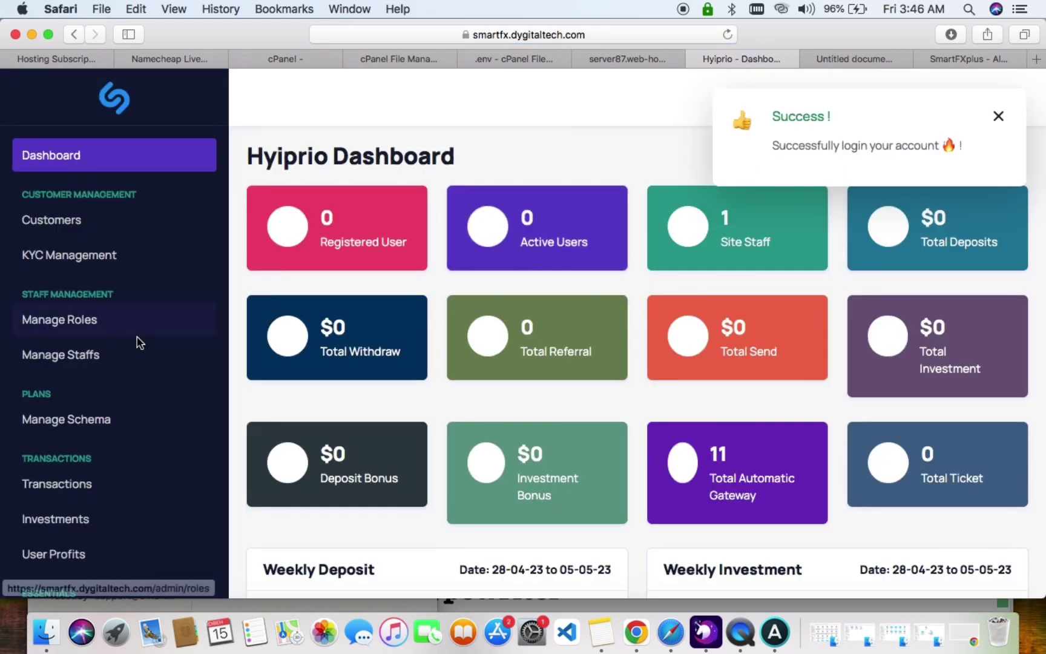
Review the admin sidebar menu sections, then switch to the Untitled document notes.
{"action": "scroll", "coordinate": [144, 339], "scroll_direction": "down", "scroll_amount": 15}
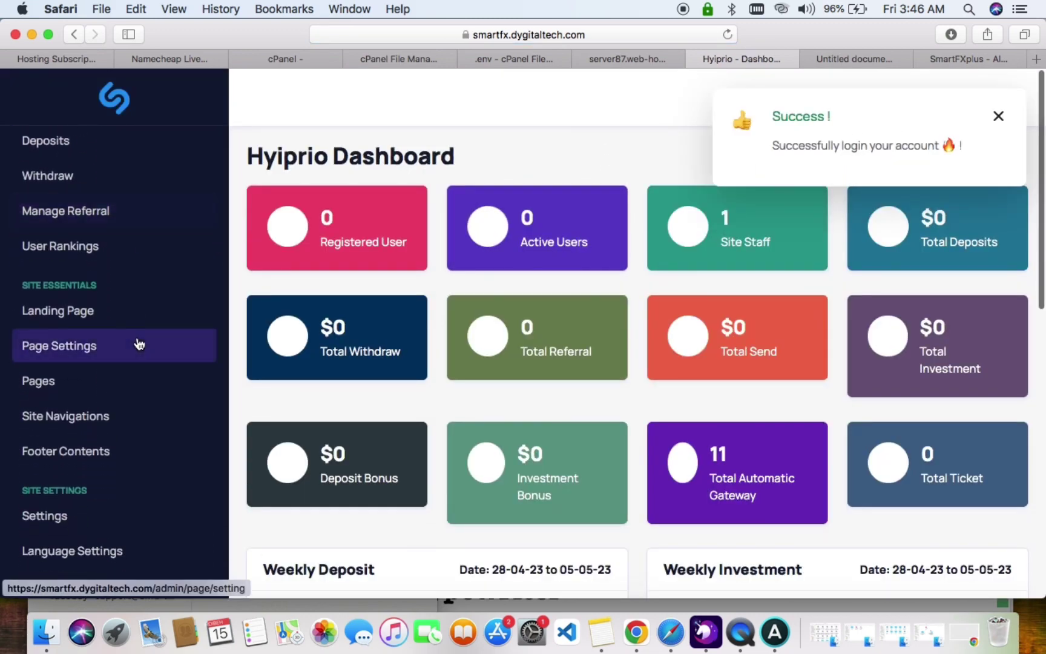
{"action": "scroll", "coordinate": [139, 344], "scroll_direction": "down", "scroll_amount": 3}
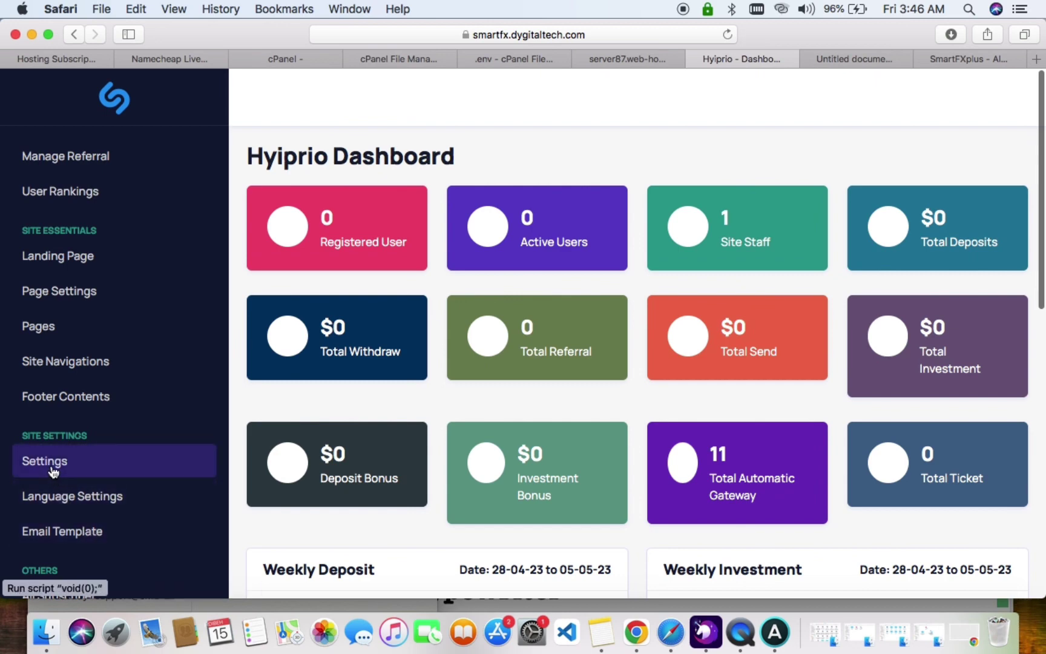
{"action": "scroll", "coordinate": [85, 467], "scroll_direction": "up", "scroll_amount": 10}
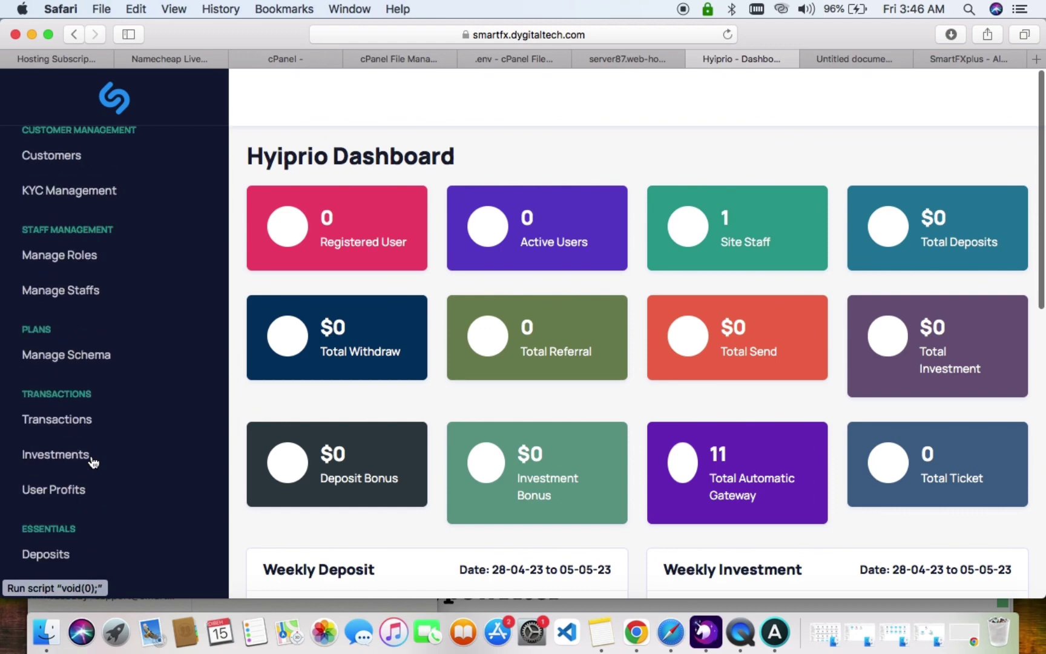
{"action": "scroll", "coordinate": [92, 462], "scroll_direction": "down", "scroll_amount": 10}
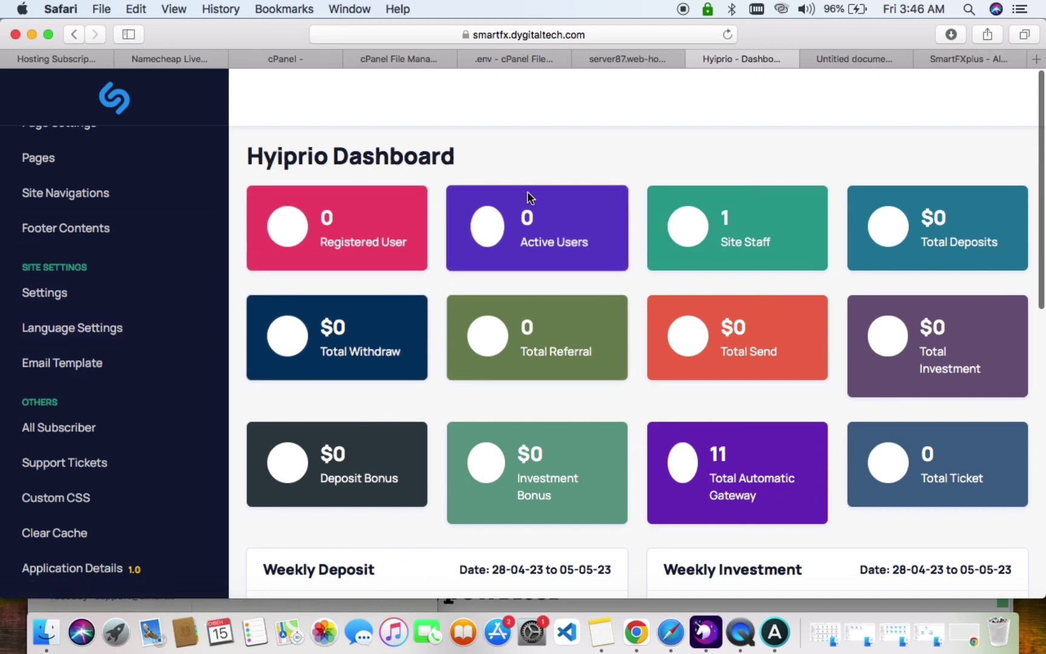
{"action": "scroll", "coordinate": [136, 235], "scroll_direction": "up", "scroll_amount": 7}
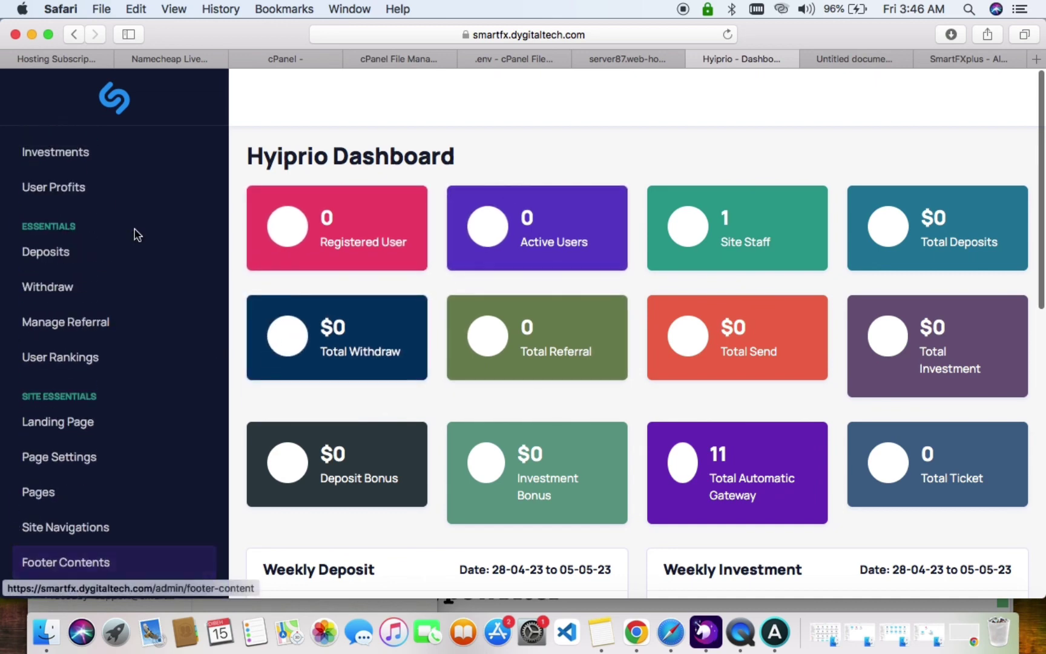
{"action": "scroll", "coordinate": [136, 235], "scroll_direction": "down", "scroll_amount": 7}
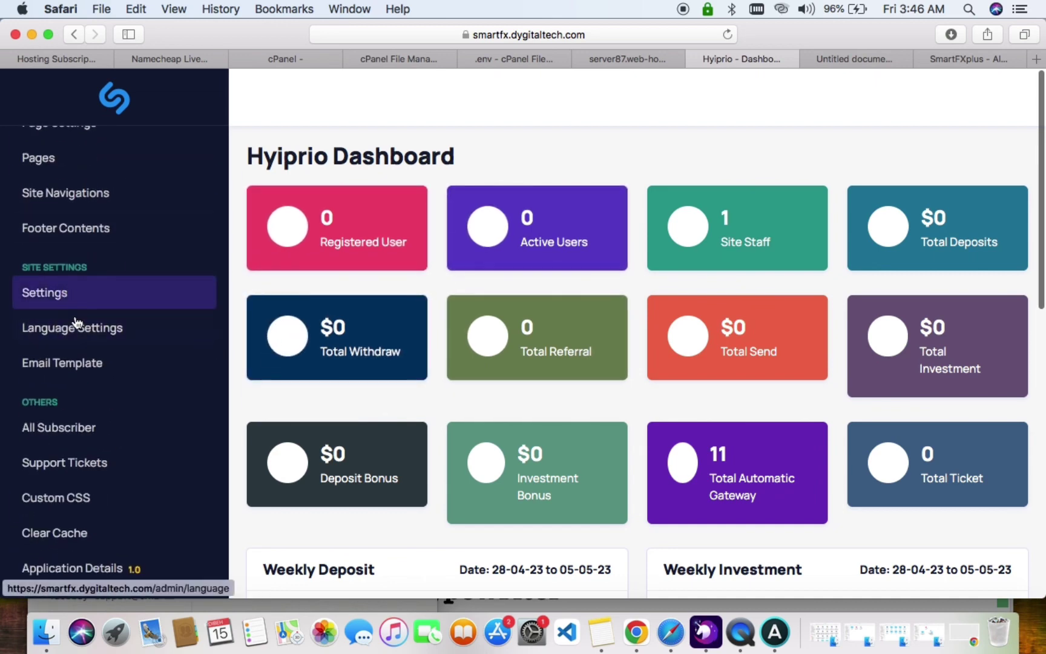
{"action": "scroll", "coordinate": [77, 362], "scroll_direction": "up", "scroll_amount": 4}
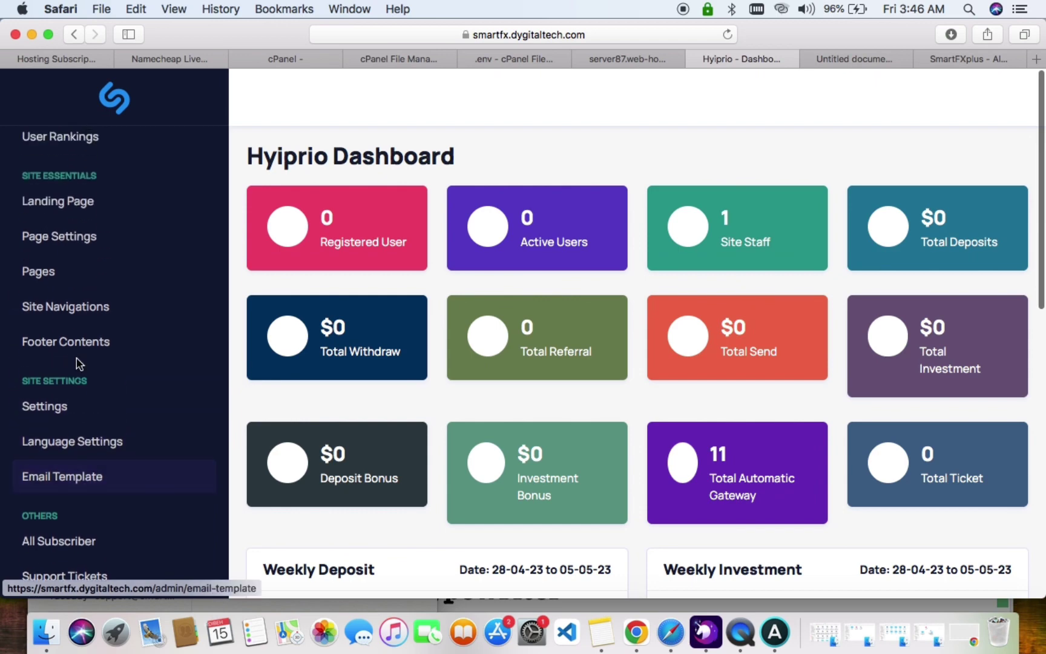
{"action": "scroll", "coordinate": [83, 309], "scroll_direction": "up", "scroll_amount": 10}
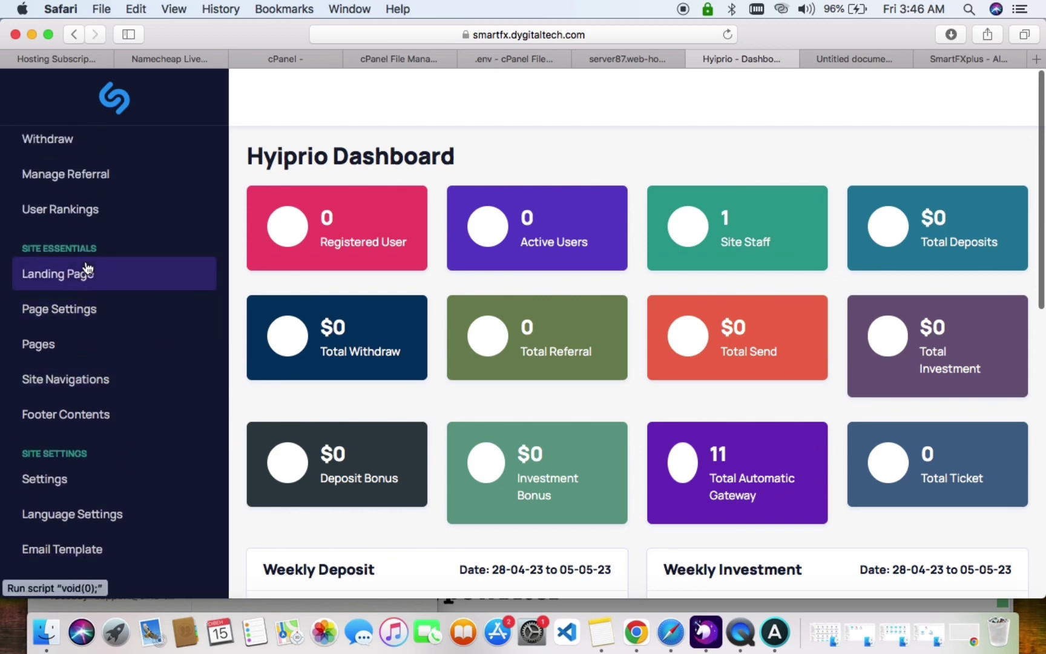
{"action": "scroll", "coordinate": [87, 268], "scroll_direction": "up", "scroll_amount": 8}
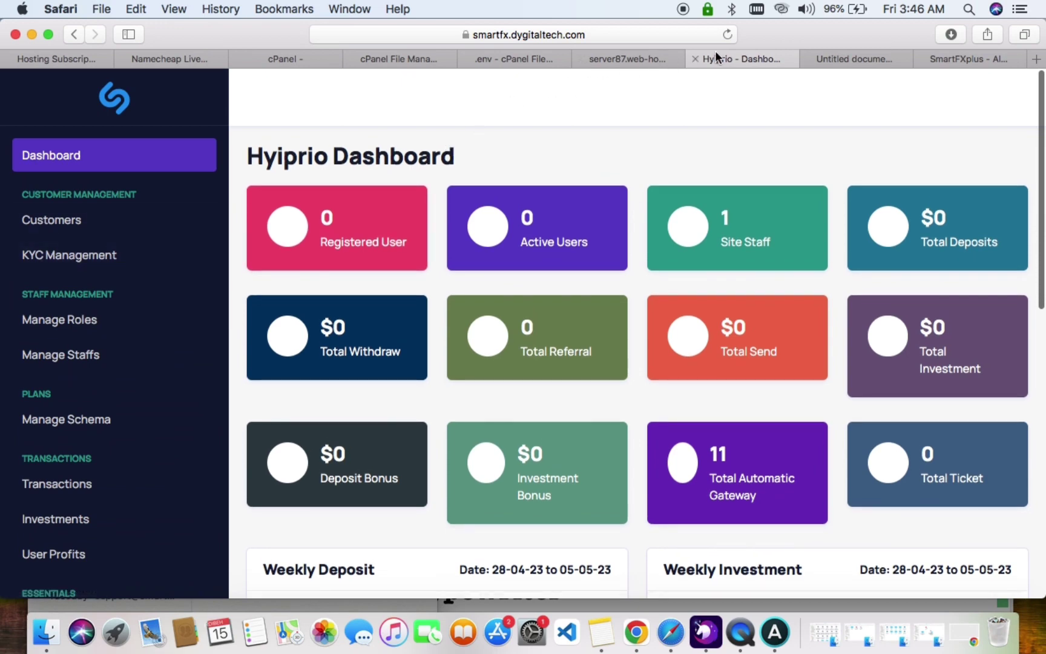
{"action": "left_click", "coordinate": [835, 59]}
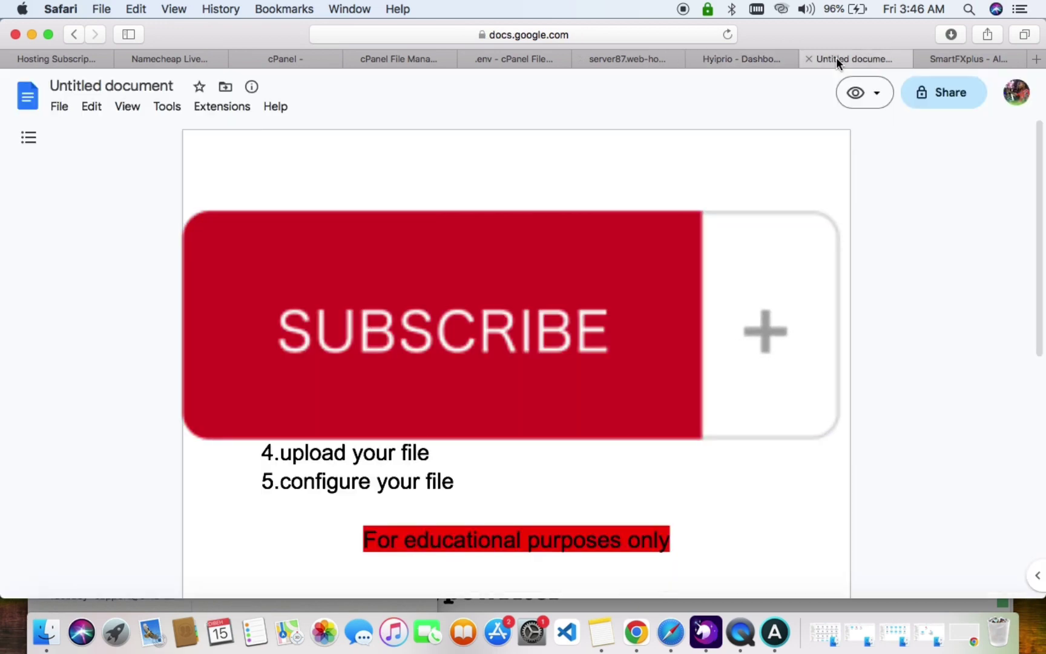